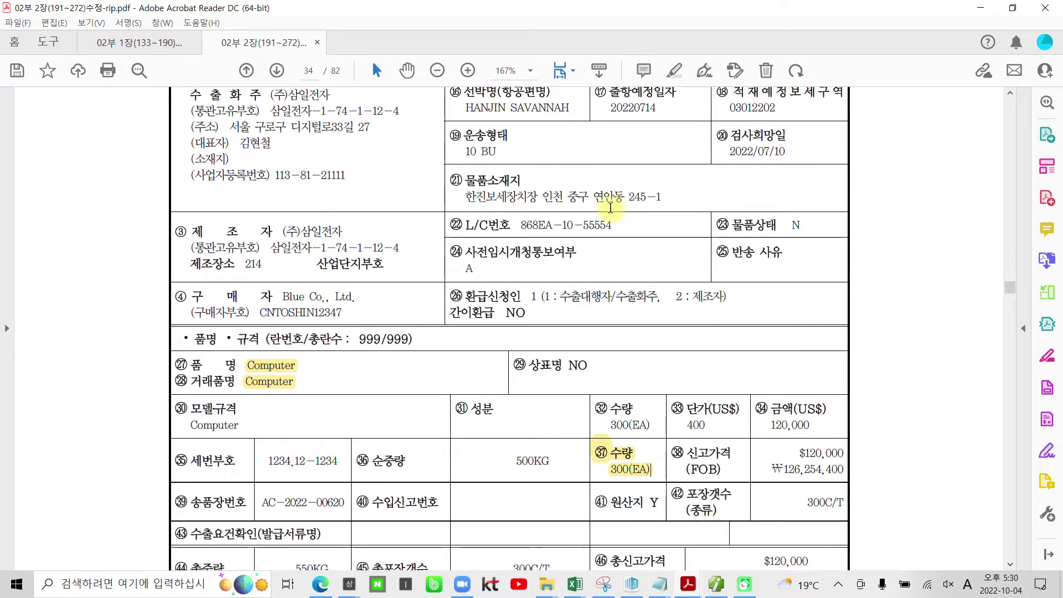
Highlight "면세매출 거래의" in the section 03 heading on page 36 of the PDF
scroll(599, 182, "down", 12)
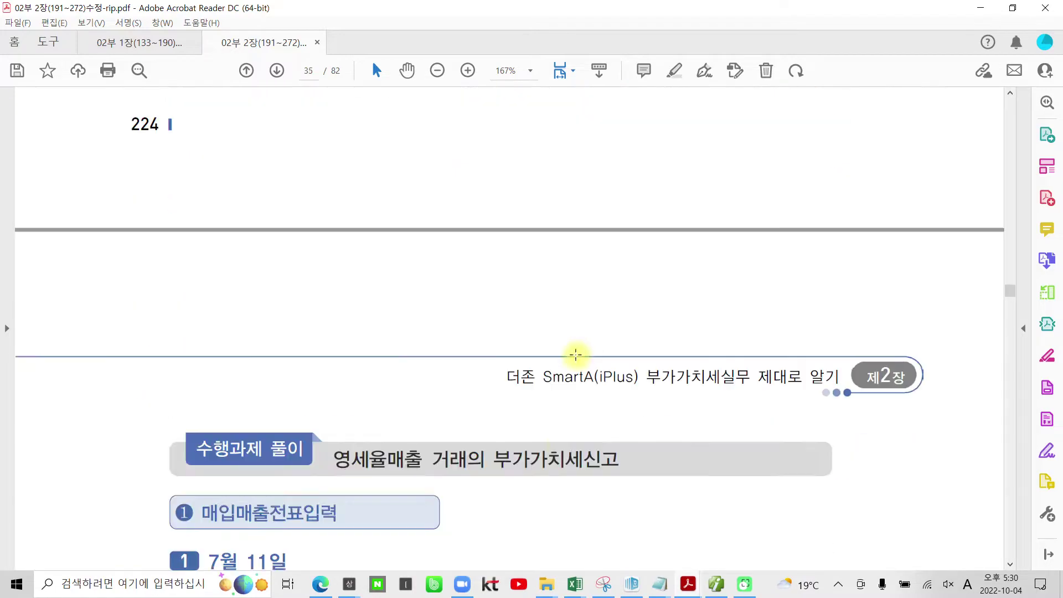
scroll(560, 363, "down", 15)
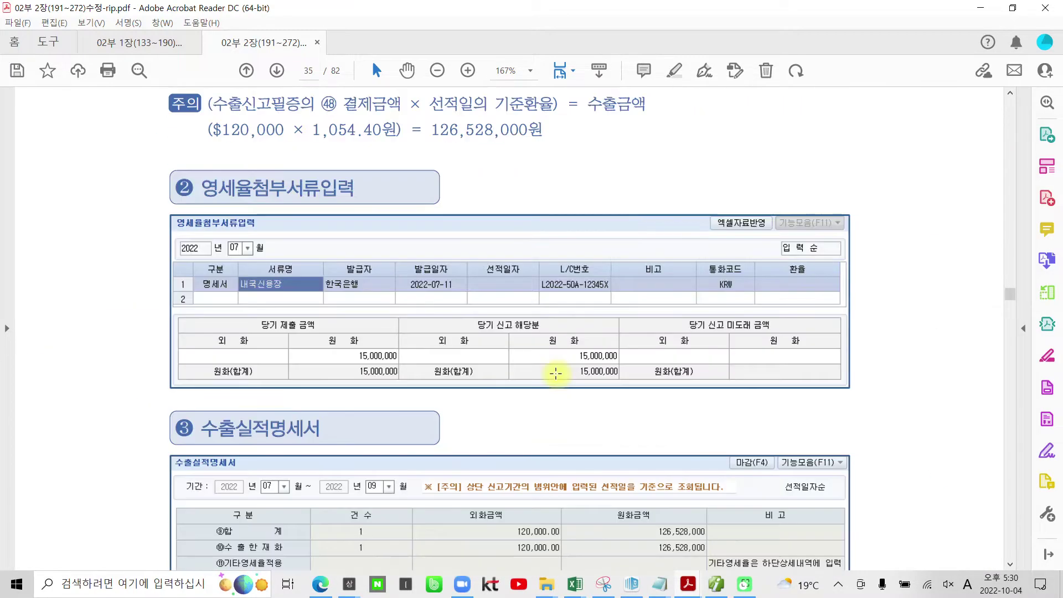
scroll(555, 374, "down", 12)
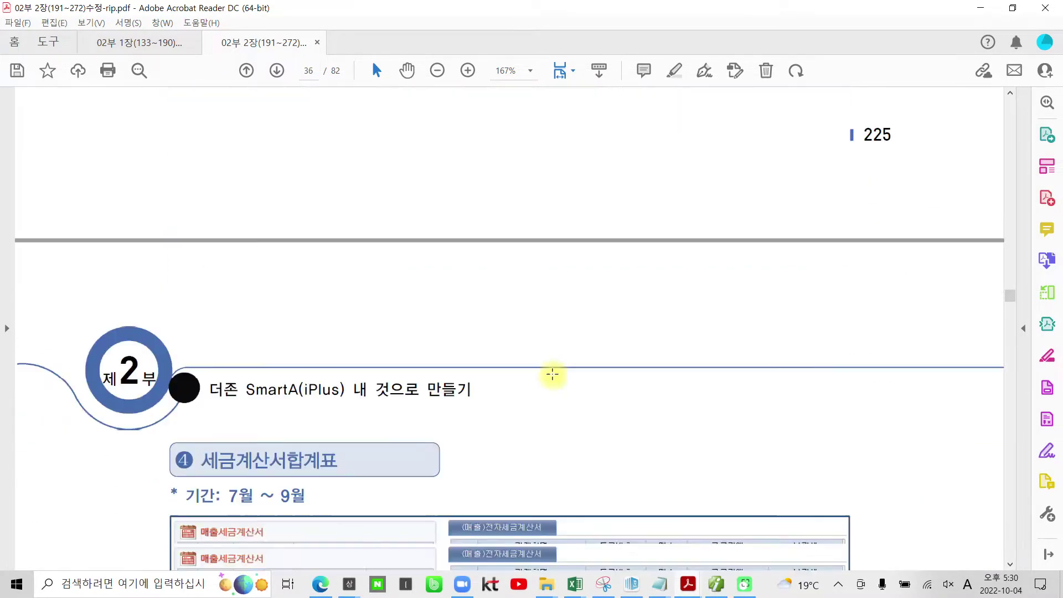
scroll(552, 374, "down", 15)
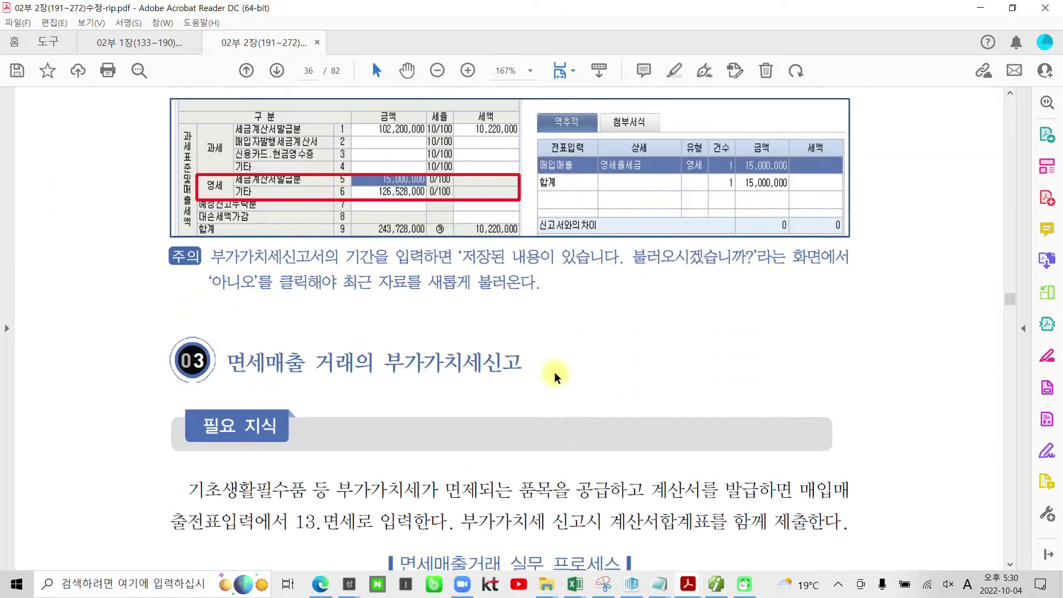
scroll(555, 377, "down", 4)
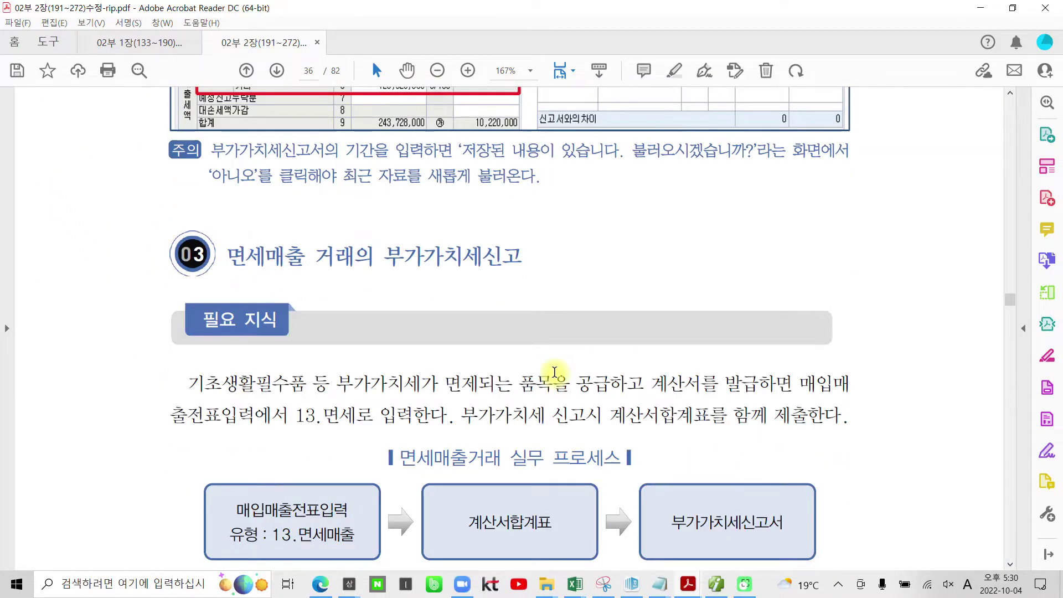
scroll(527, 373, "up", 14)
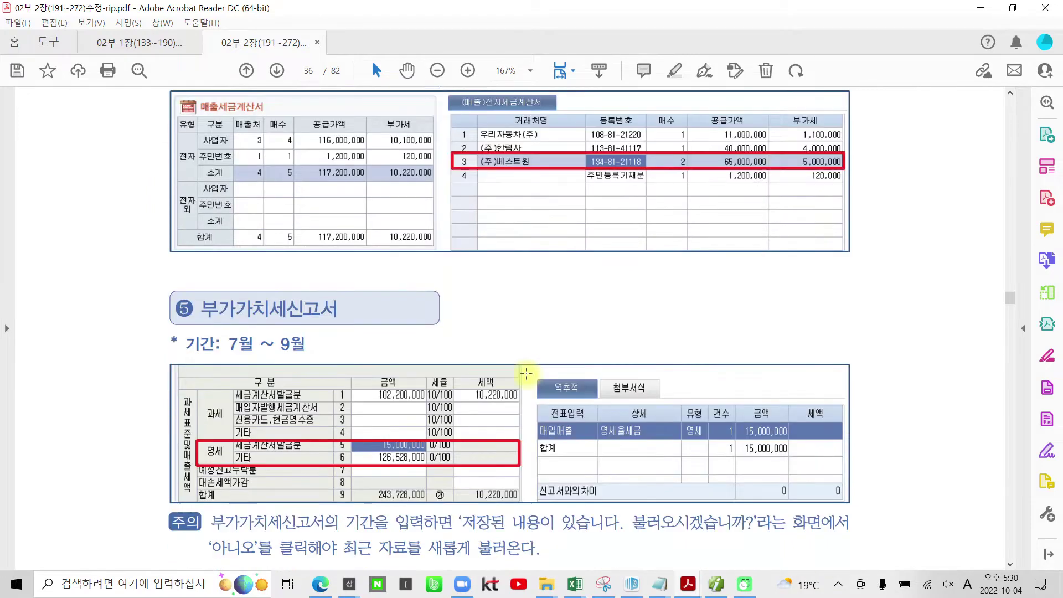
scroll(526, 373, "down", 14)
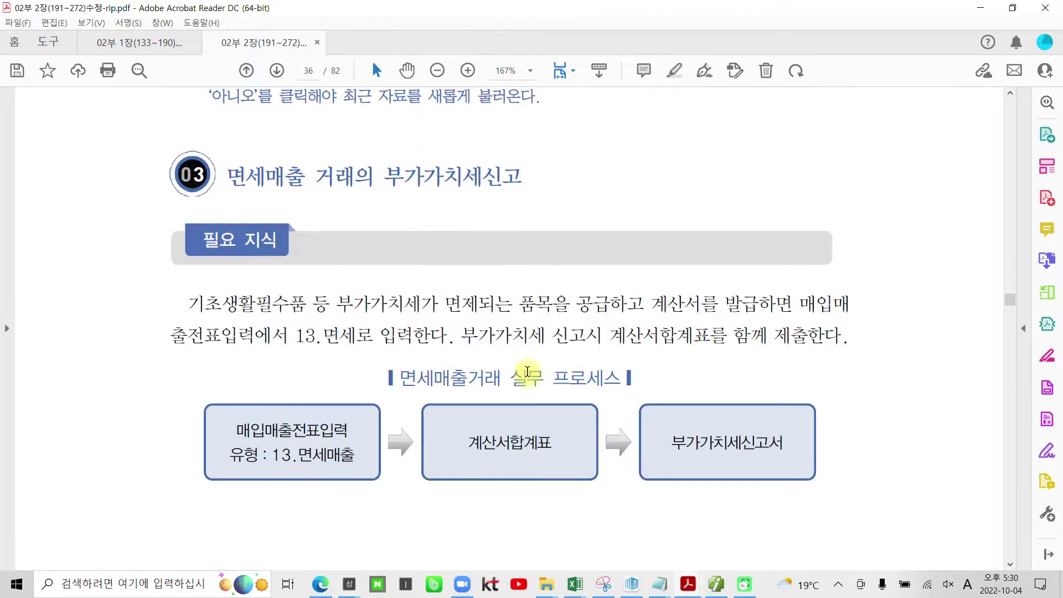
left_click_drag(228, 182, 348, 175)
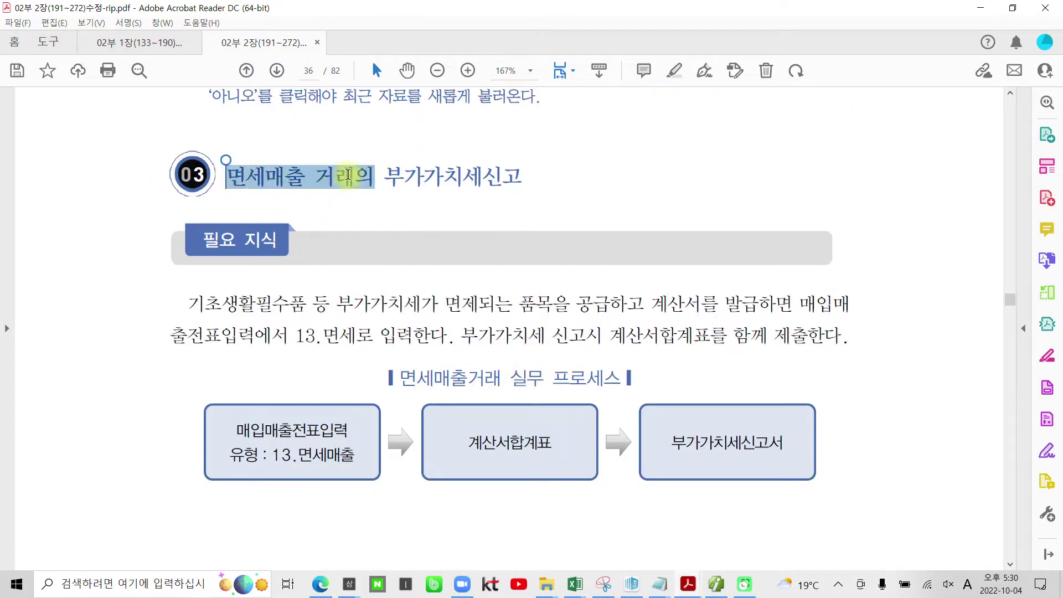
left_click(368, 148)
Highlight ": 13.면세매출" in the 매입매출전표입력 box of the section 03 process diagram
scroll(363, 400, "down", 2)
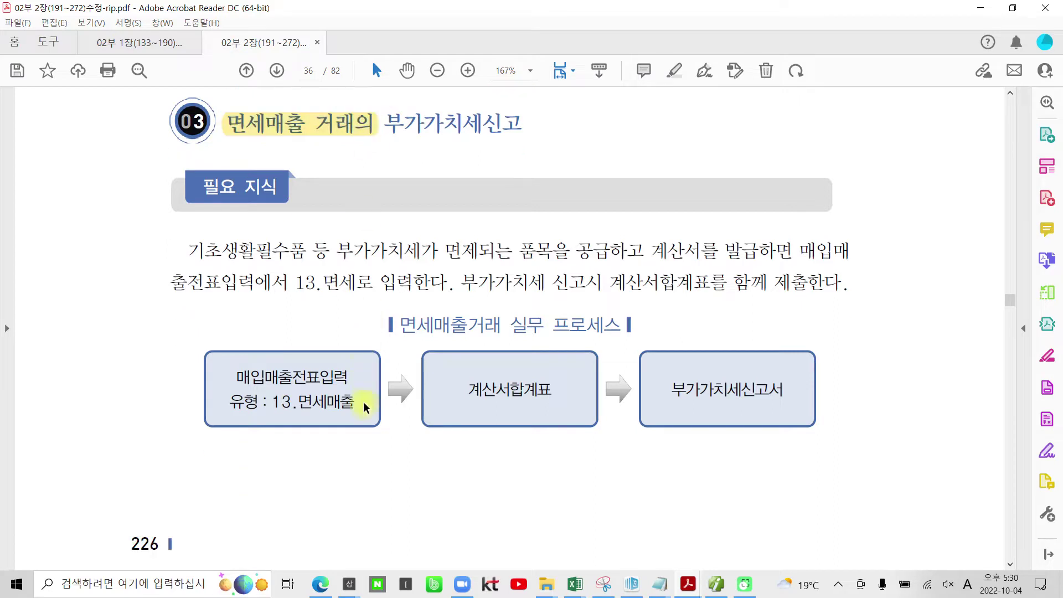
scroll(363, 401, "down", 1)
left_click_drag(261, 368, 355, 374)
left_click(368, 349)
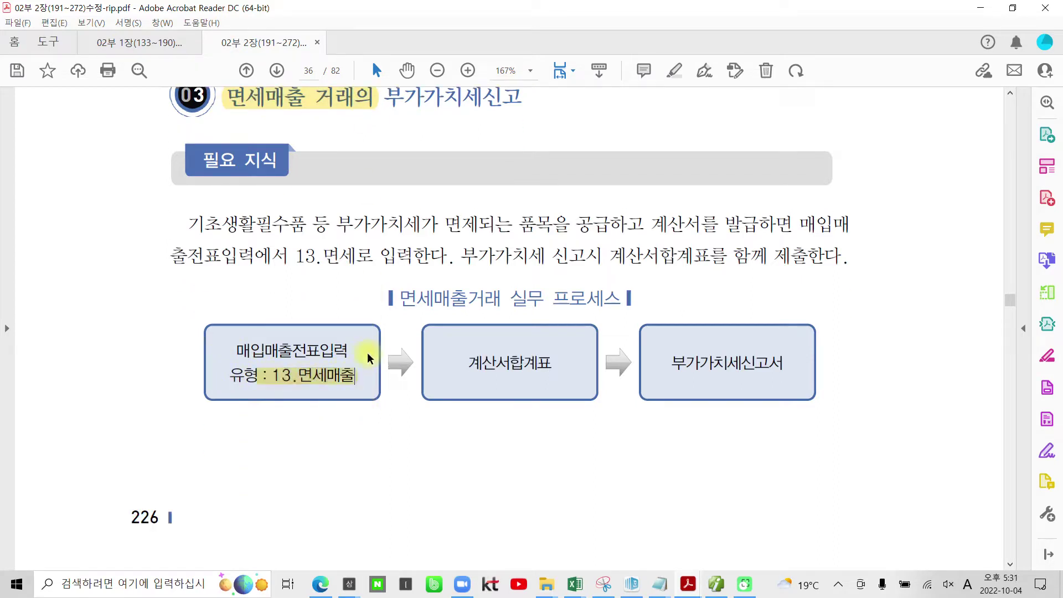
Review the 면세매출 거래의 부가가치세신고 exercise and its 전자계산서 on page 37
scroll(354, 529, "down", 20)
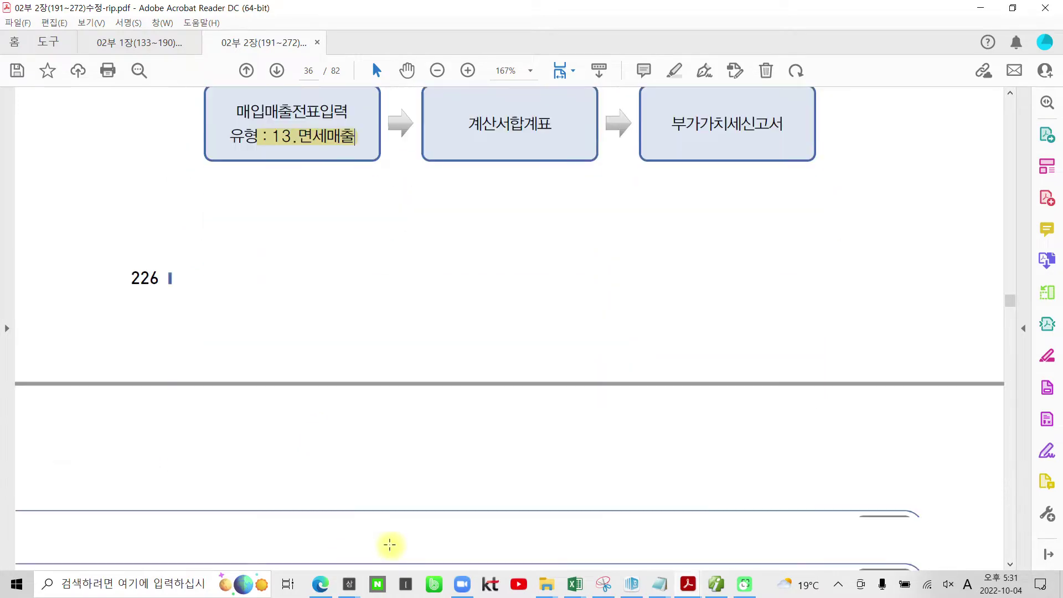
scroll(407, 548, "down", 3)
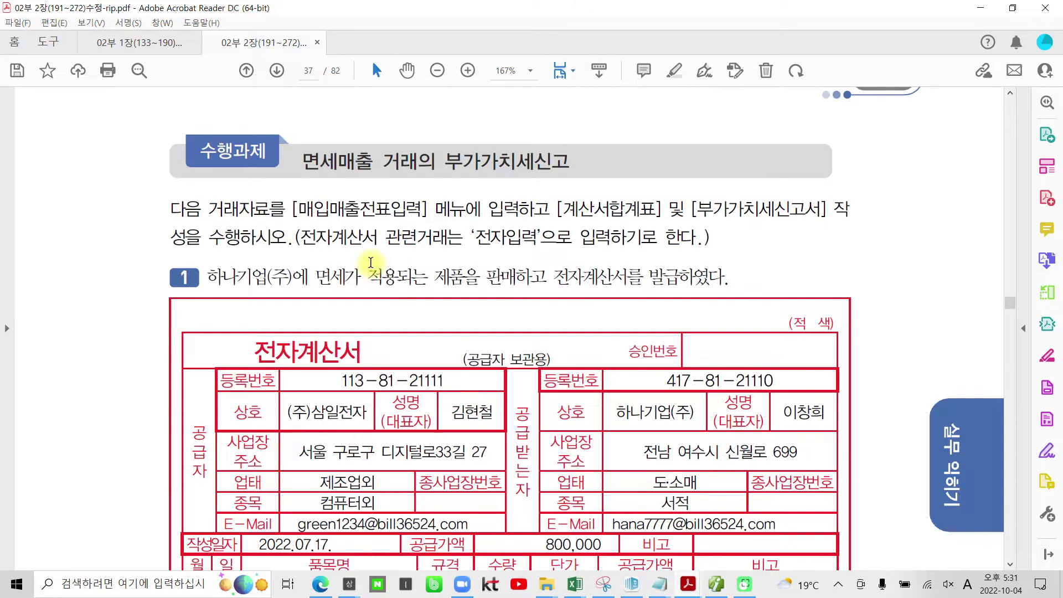
scroll(388, 265, "down", 1)
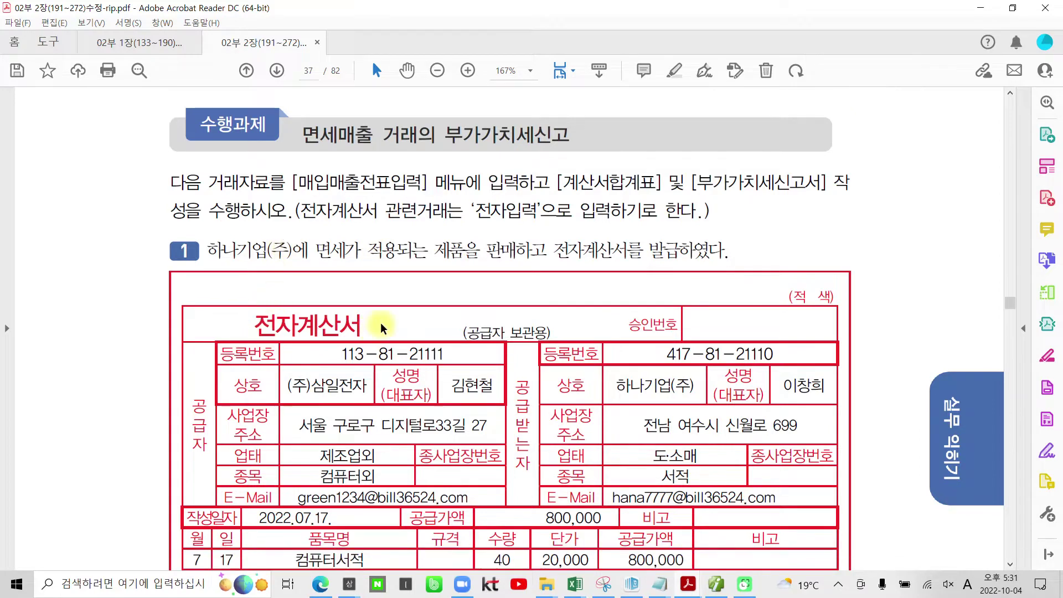
scroll(406, 260, "down", 2)
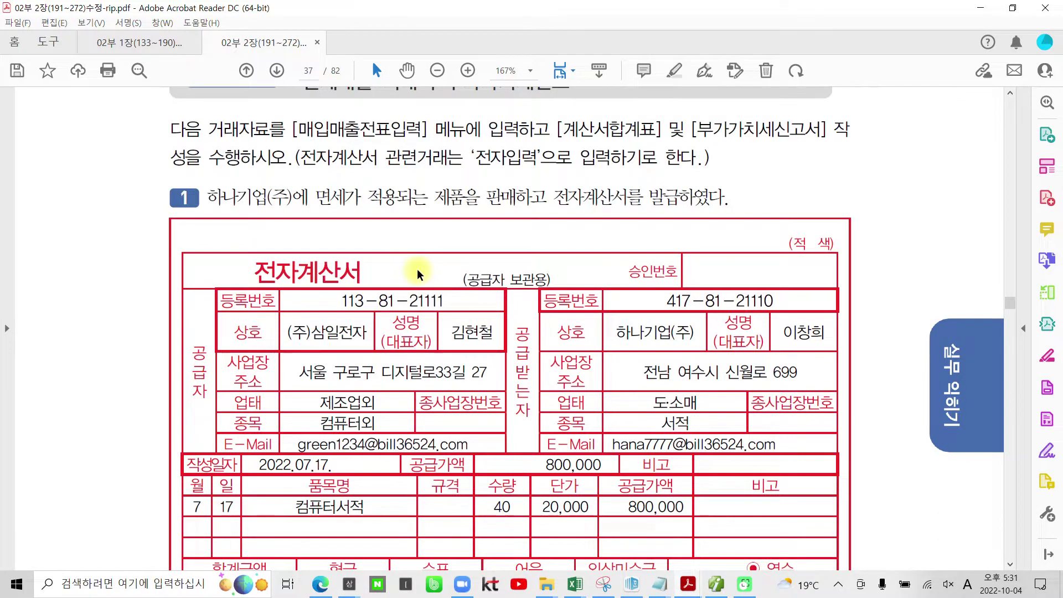
scroll(417, 268, "down", 2)
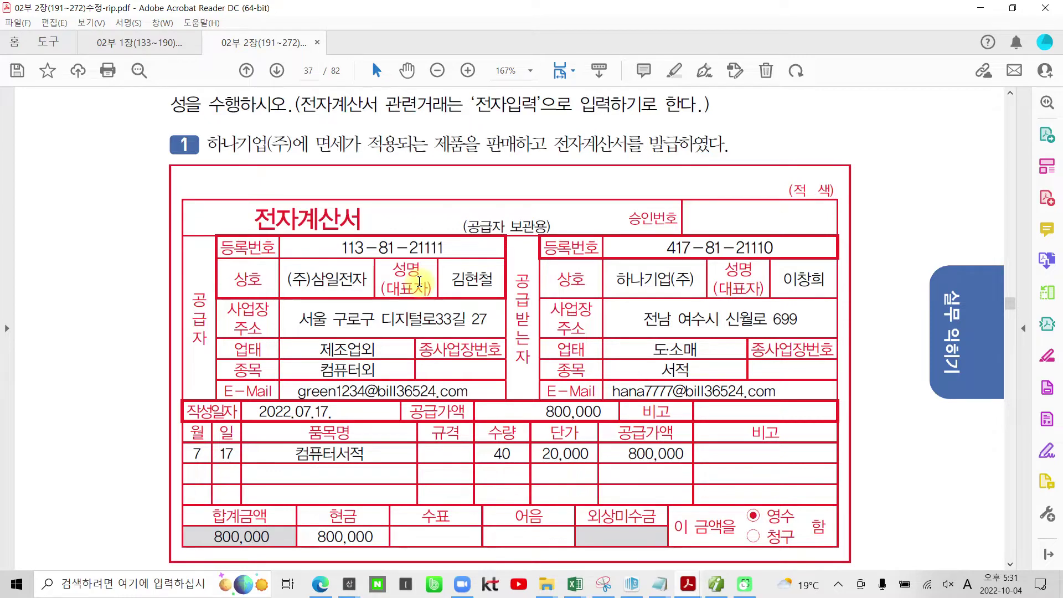
Circle 계산서 in the invoice title, write a double-underlined 13 in the page margin, and clear the markings
mouse_move(376, 228)
left_mouse_down()
mouse_move(390, 207)
mouse_move(368, 255)
left_mouse_up()
left_click_drag(71, 233, 58, 307)
mouse_move(87, 227)
left_mouse_down()
mouse_move(128, 244)
mouse_move(111, 313)
left_mouse_up()
left_click_drag(38, 343, 145, 329)
left_click_drag(80, 361, 154, 354)
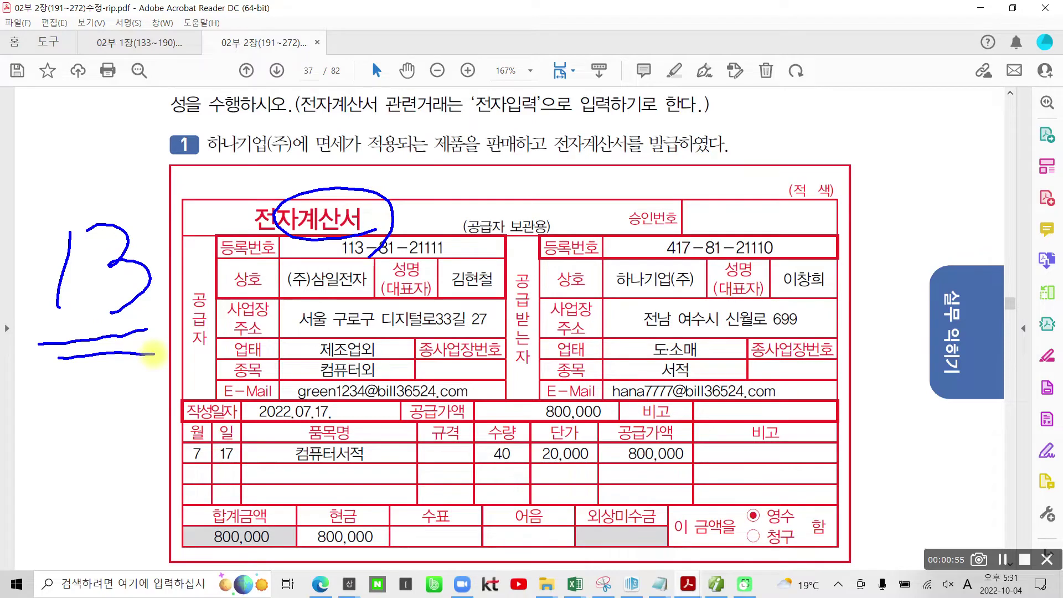
key("Escape")
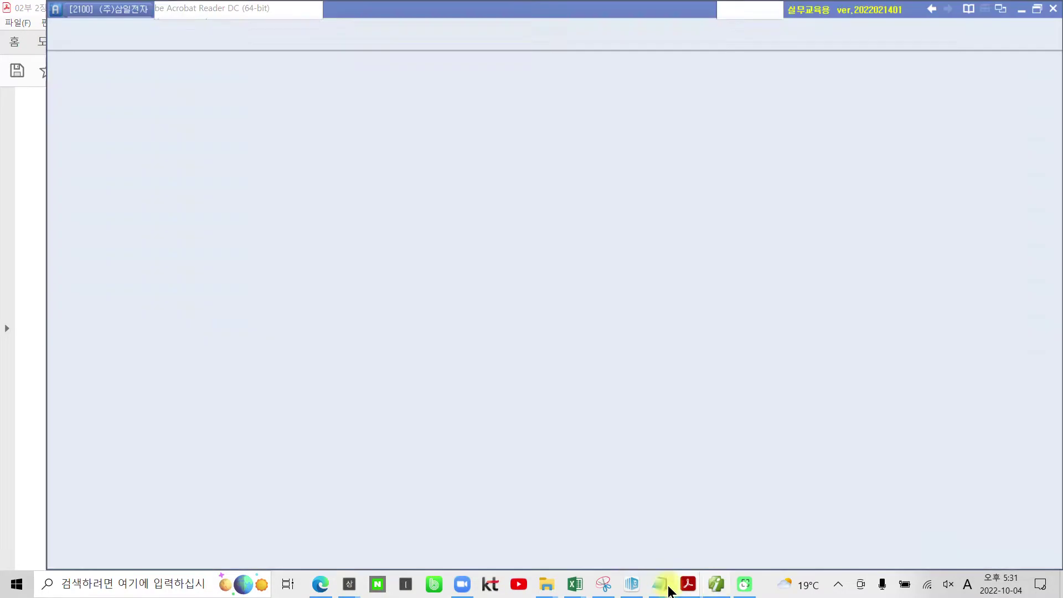
Switch to Douzone SmartA and start a July 17 entry of type 13 (면세) in 매입매출전표입력
left_click(716, 583)
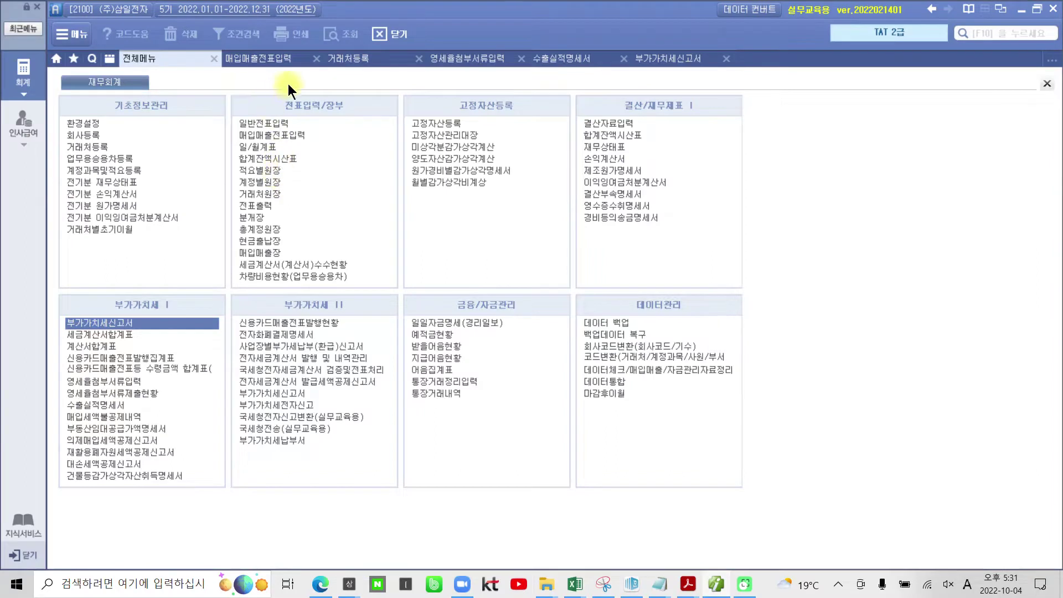
left_click(280, 59)
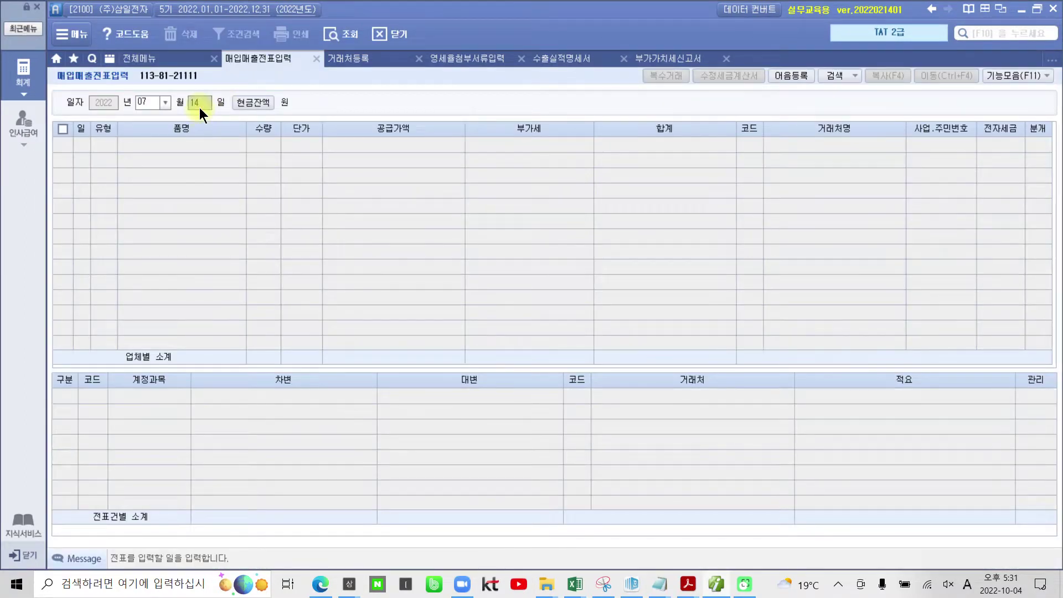
type("17")
key("Return")
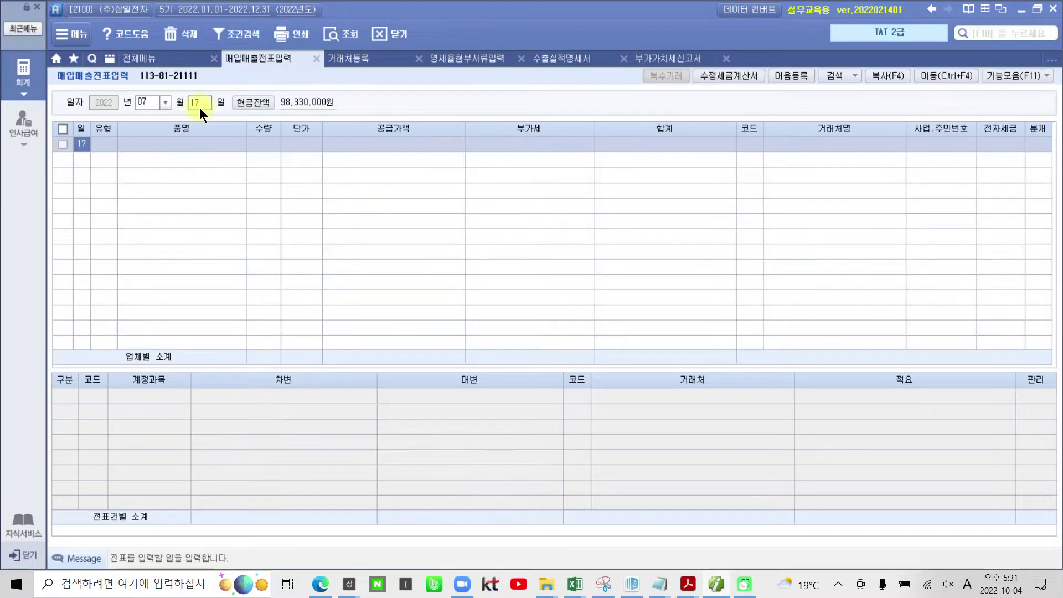
key("Return")
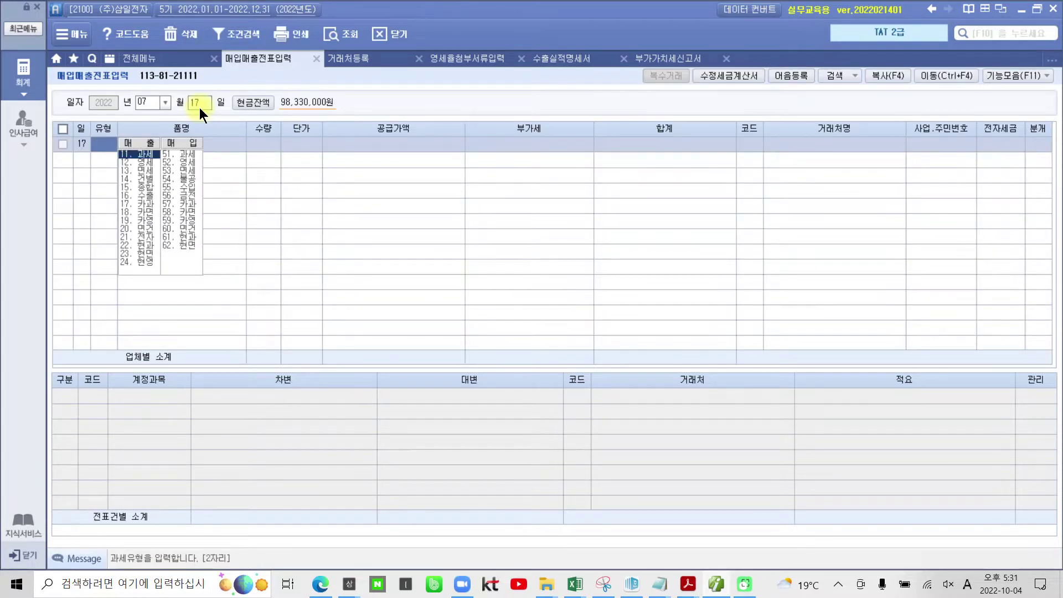
type("13")
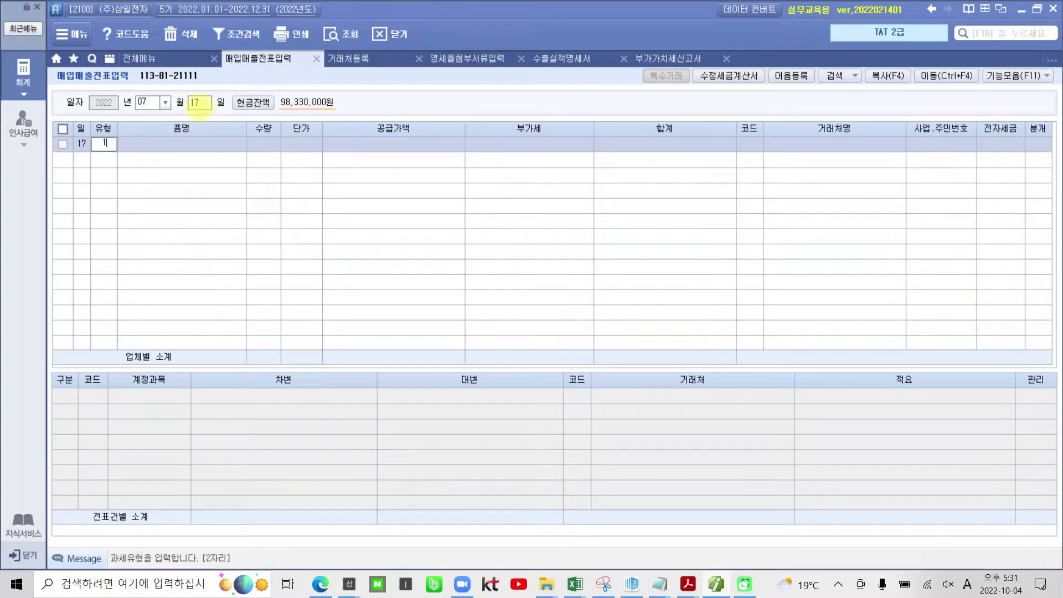
key("Return")
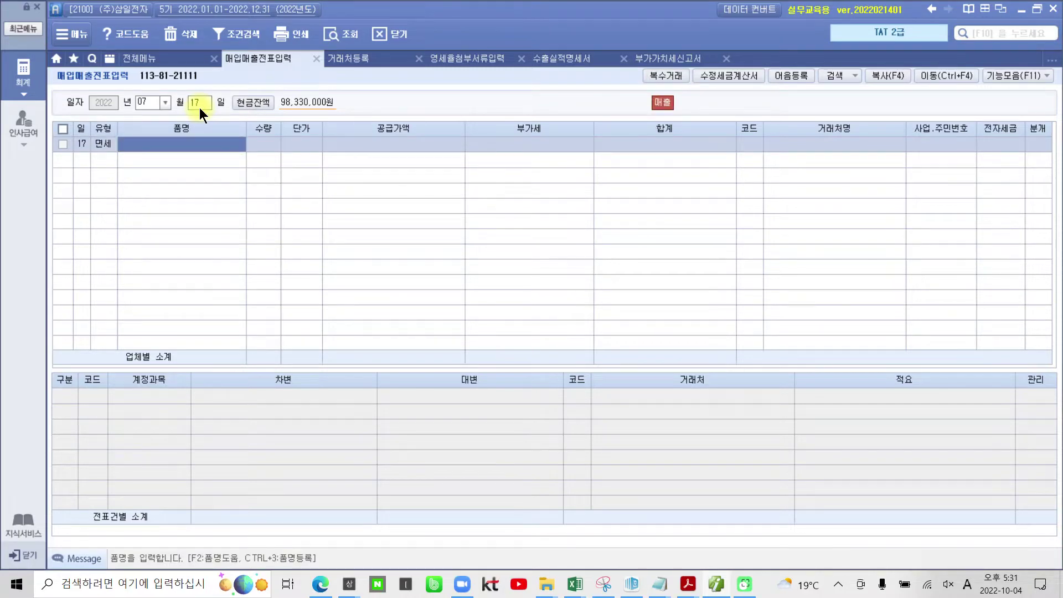
Enter the item 컴퓨터서적 with quantity 40 and unit price 20,000 on the July 17 line
type("zjavbx")
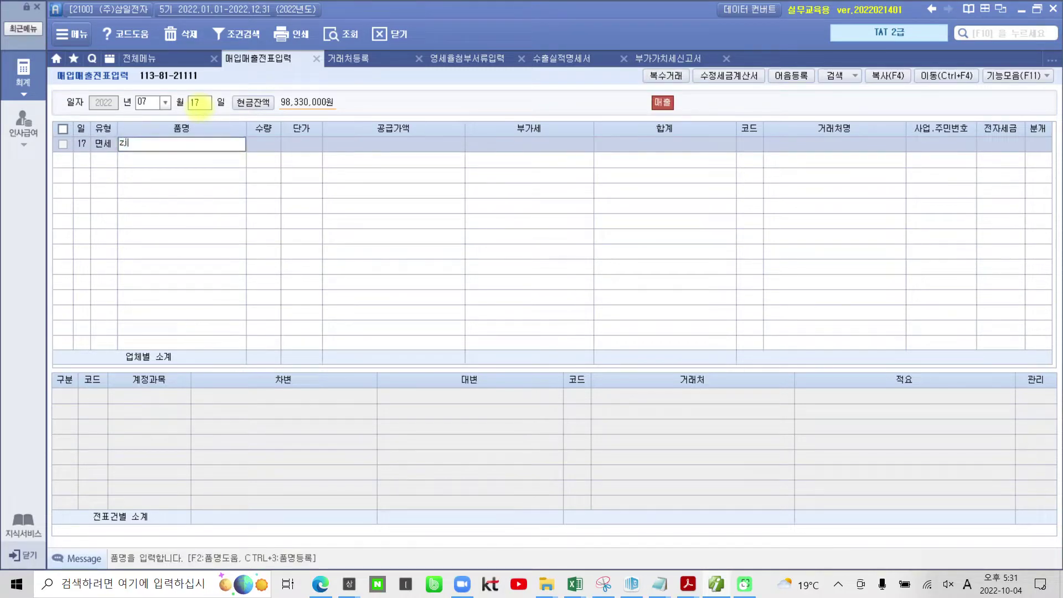
key("BackSpace")
key("BackSpace")
key("BackSpace")
key("BackSpace")
key("BackSpace")
key("BackSpace")
key("Hangul")
type("컴퓨터서적")
key("Return")
type("40")
key("Return")
type("20,000")
key("Return")
key("Return")
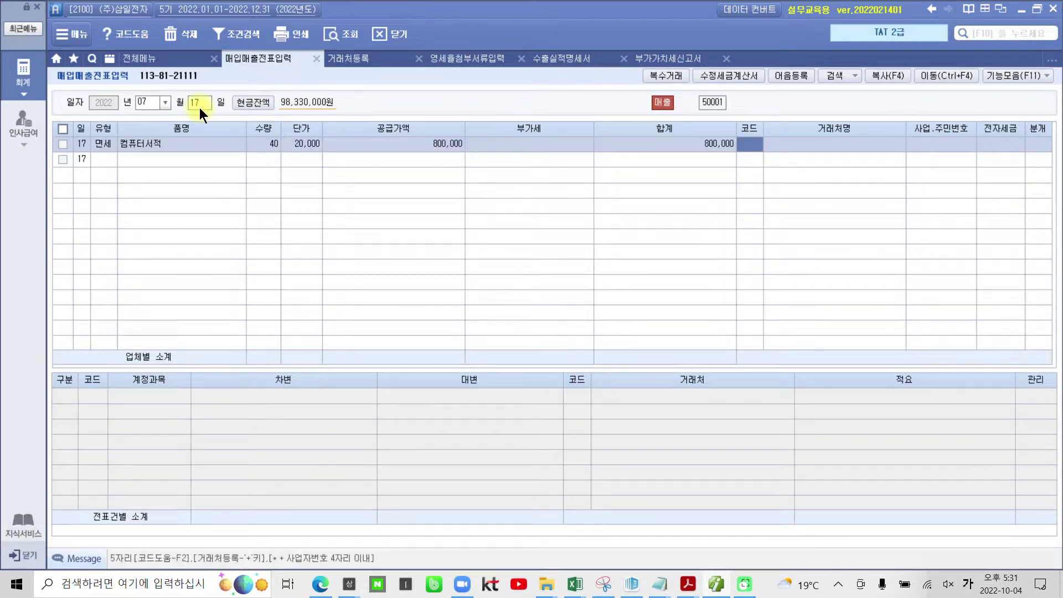
Set the customer to 하나기업(주) and the electronic invoice field to 전자입력 (1)
type("하나")
key("Return")
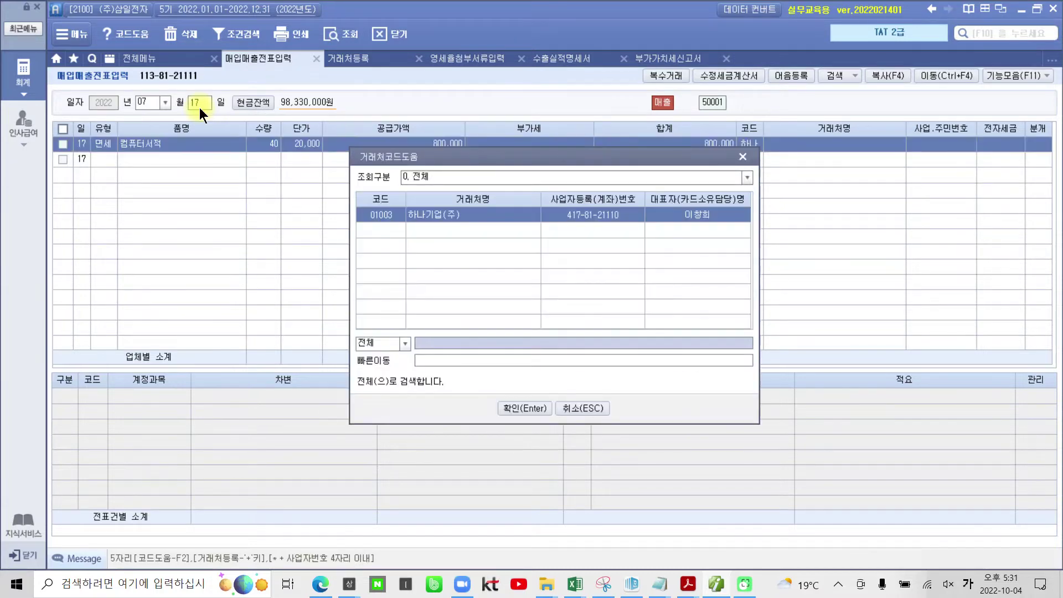
key("Return")
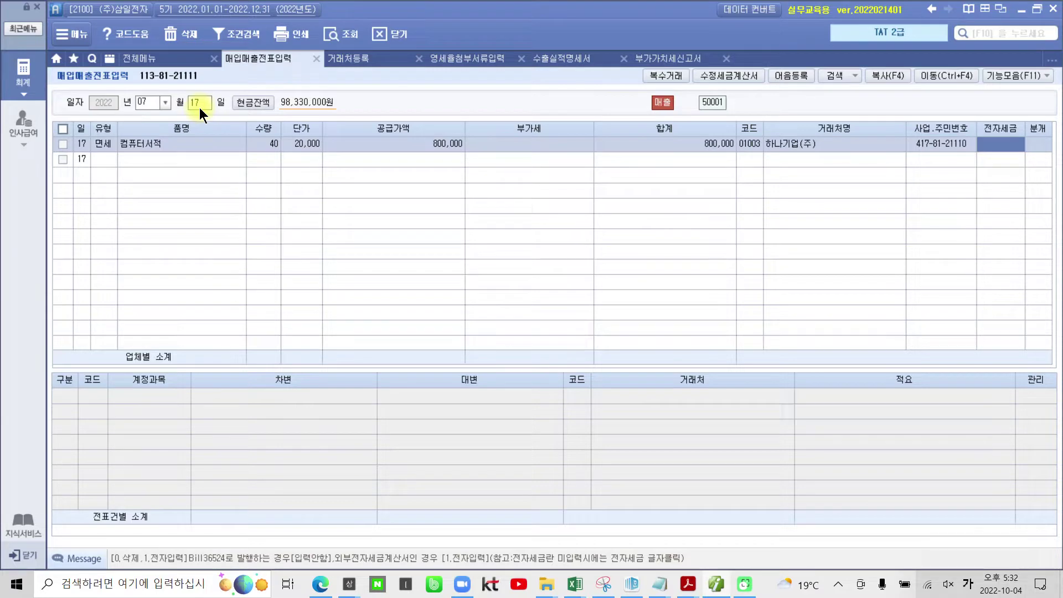
type("1")
key("Return")
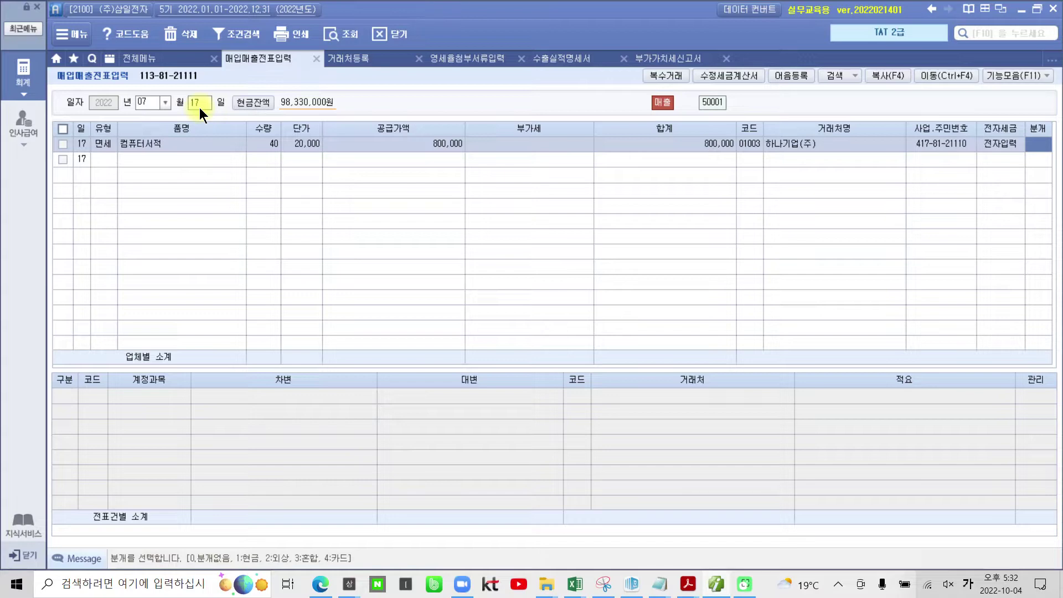
Set the entry's journal type to 현금 (1) and select the credit amount of the generated journal line
type("1")
key("Return")
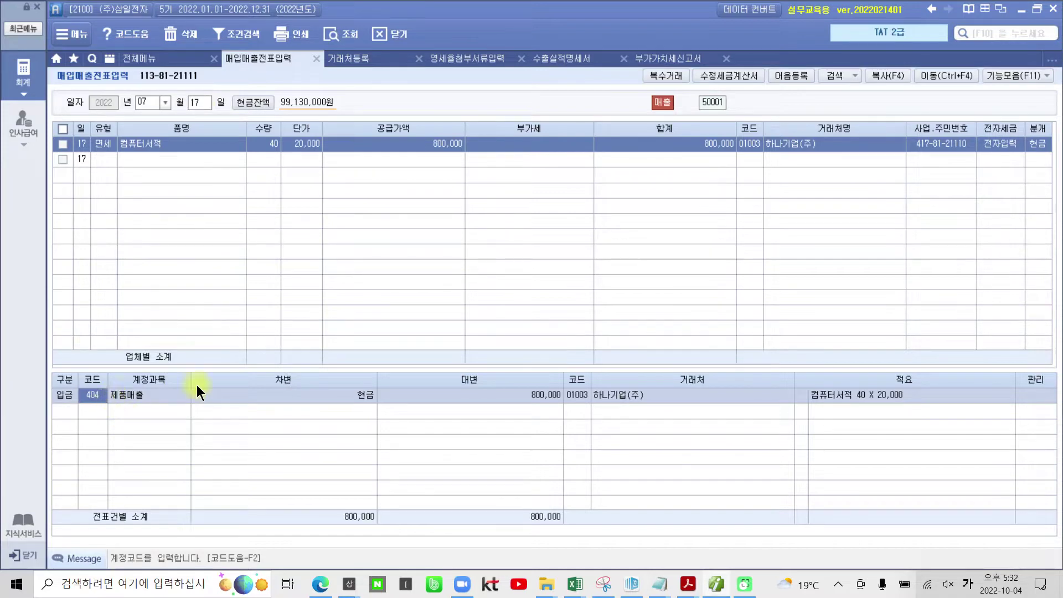
left_click(513, 396)
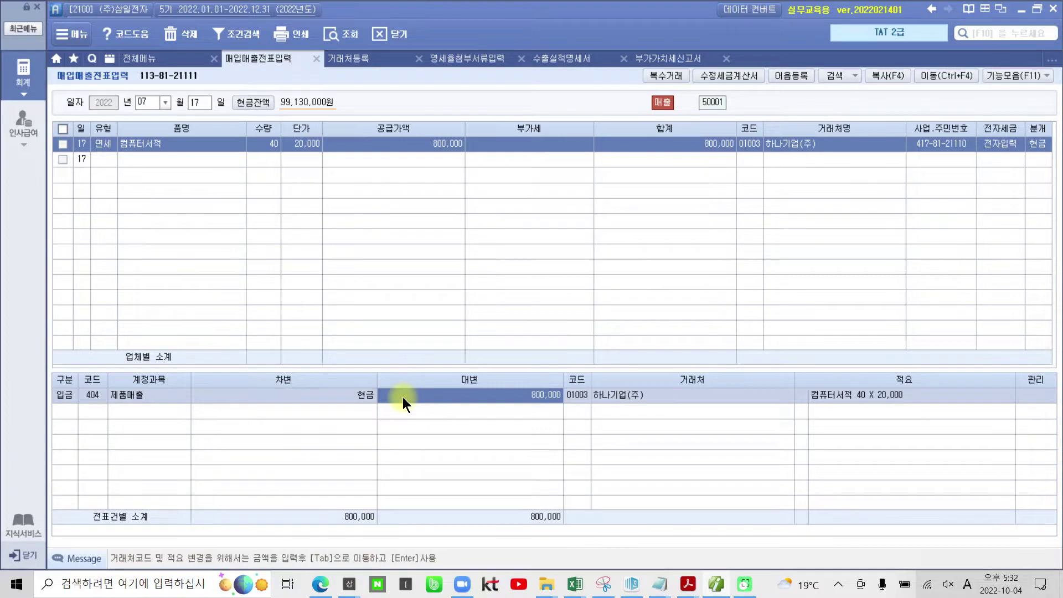
Switch to the chapter 2 PDF and examine the 부가가치세신고서 solution on page 38
mouse_move(686, 585)
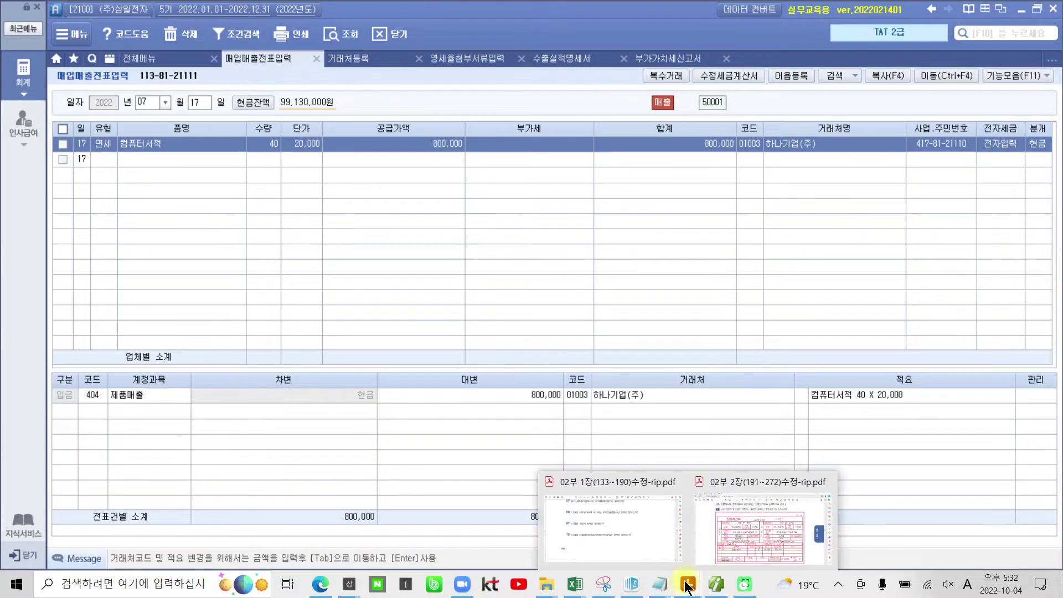
left_click(733, 543)
scroll(655, 482, "down", 8)
scroll(647, 484, "down", 15)
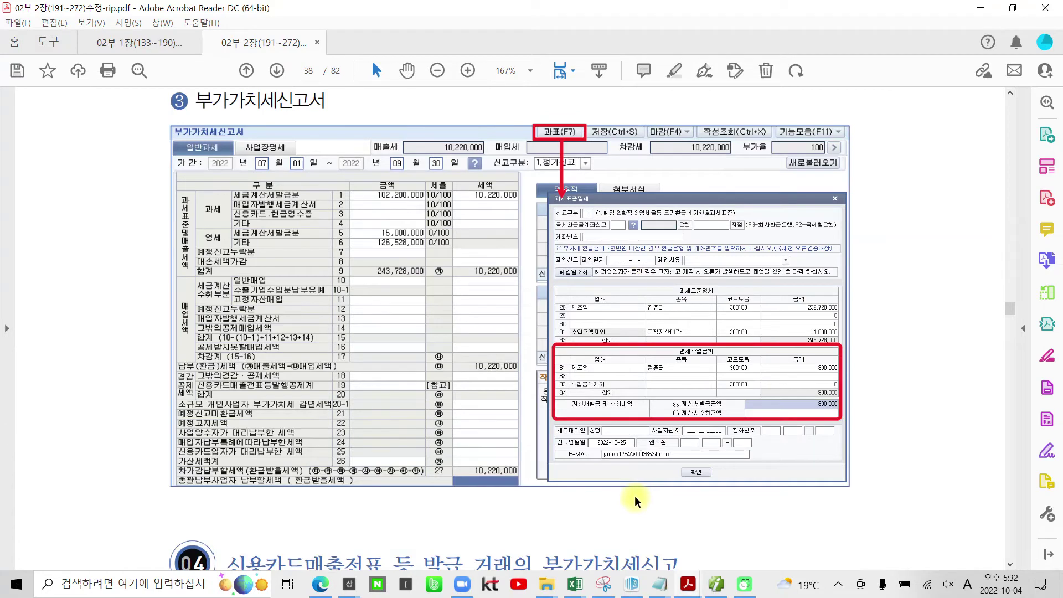
Mark the 부가가치세신고서 heading, 과표(F7) and the 면세수입금액 area with freehand strokes, and clear the markings
mouse_move(260, 83)
left_mouse_down()
mouse_move(287, 147)
mouse_move(318, 111)
mouse_move(308, 147)
left_mouse_up()
mouse_move(520, 155)
left_mouse_down()
mouse_move(572, 104)
mouse_move(563, 148)
left_mouse_up()
mouse_move(554, 411)
left_mouse_down()
mouse_move(851, 365)
mouse_move(540, 341)
left_mouse_up()
key("Escape")
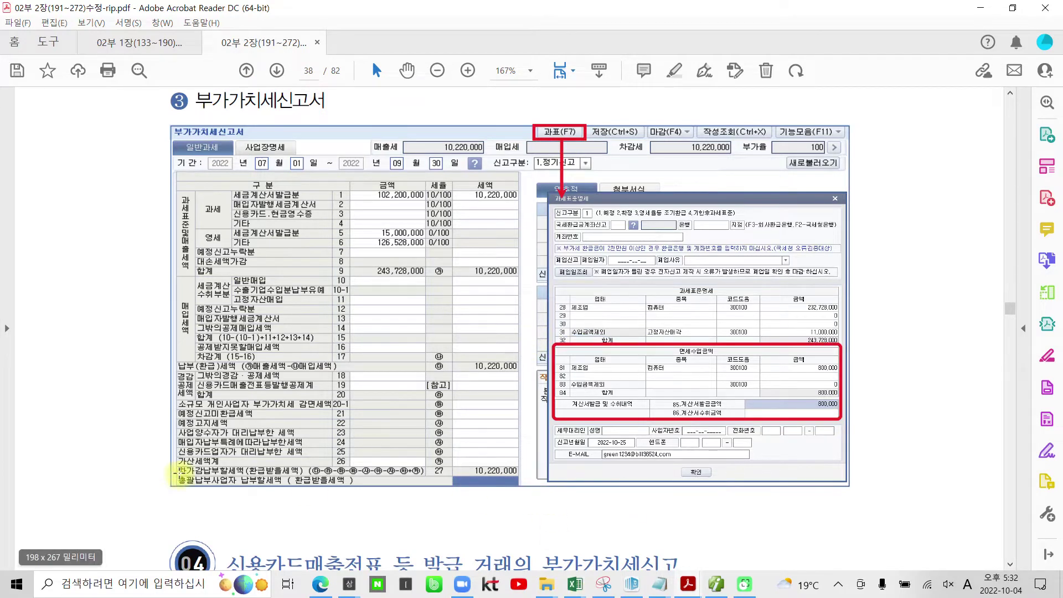
Examine section 04 on VAT reporting of credit card sales slips, including its introduction and the 실무 프로세스 diagram
scroll(179, 468, "down", 1)
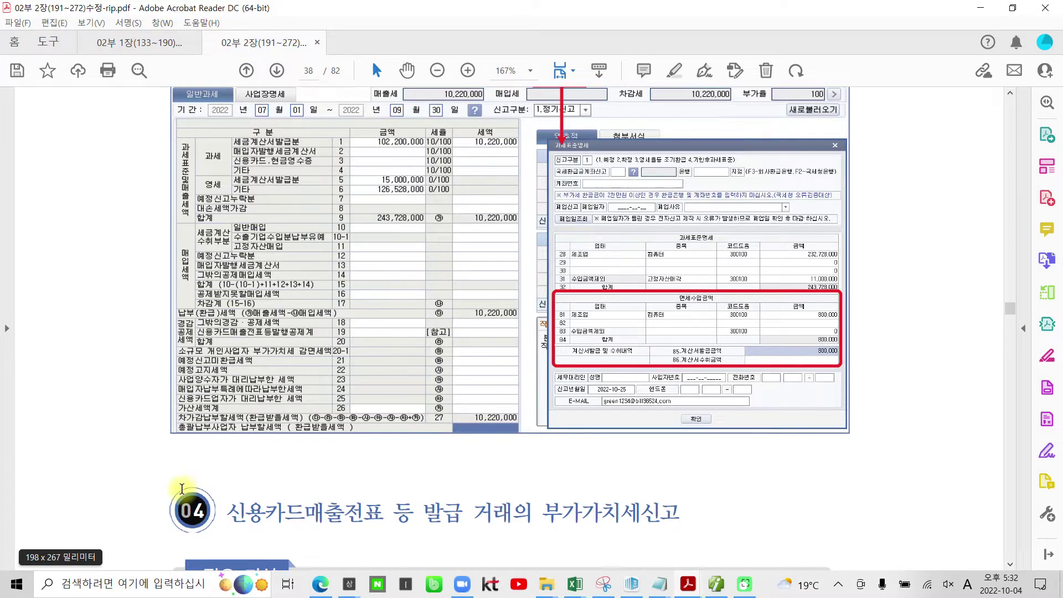
scroll(172, 487, "down", 3)
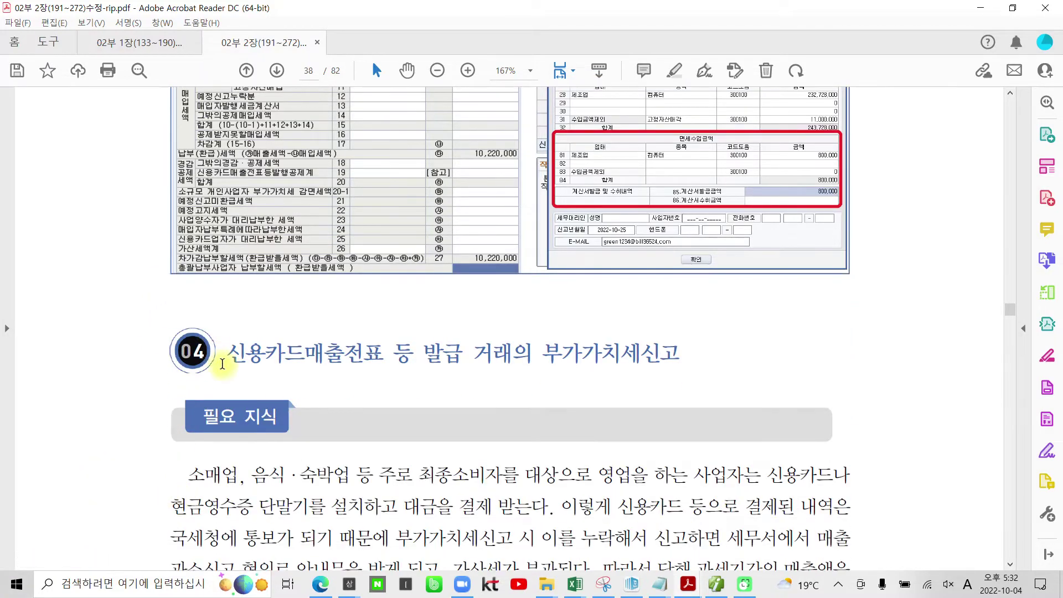
left_click_drag(223, 358, 842, 325)
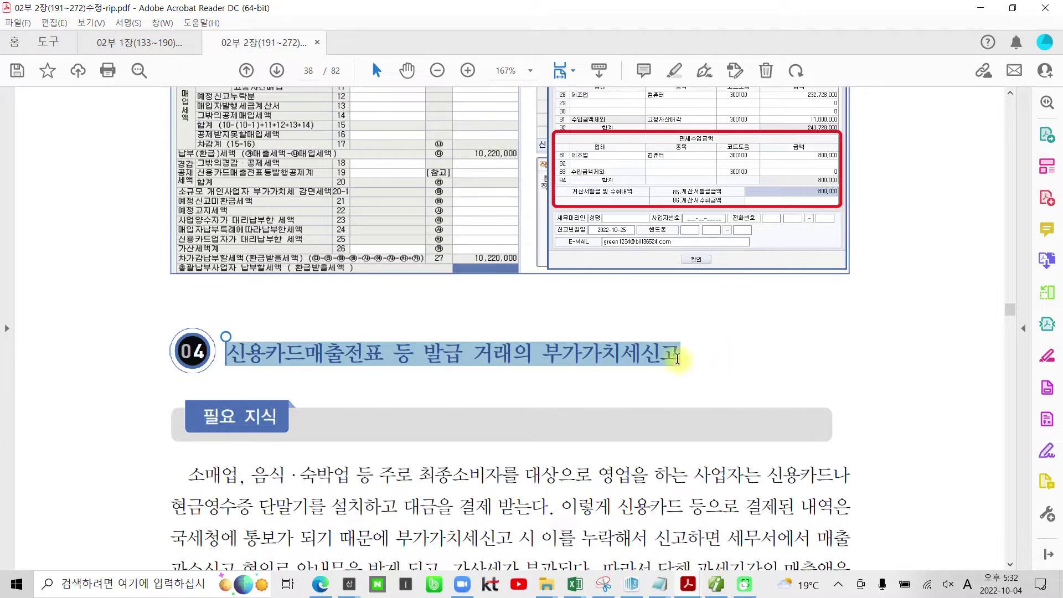
left_click(688, 320)
scroll(210, 548, "down", 3)
scroll(216, 553, "down", 8)
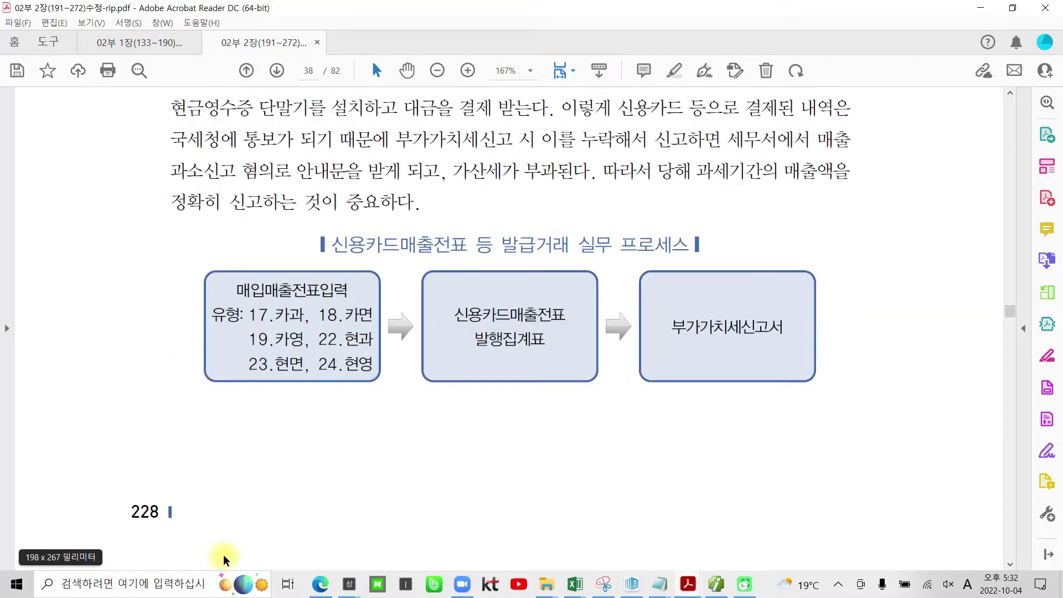
scroll(259, 558, "up", 4)
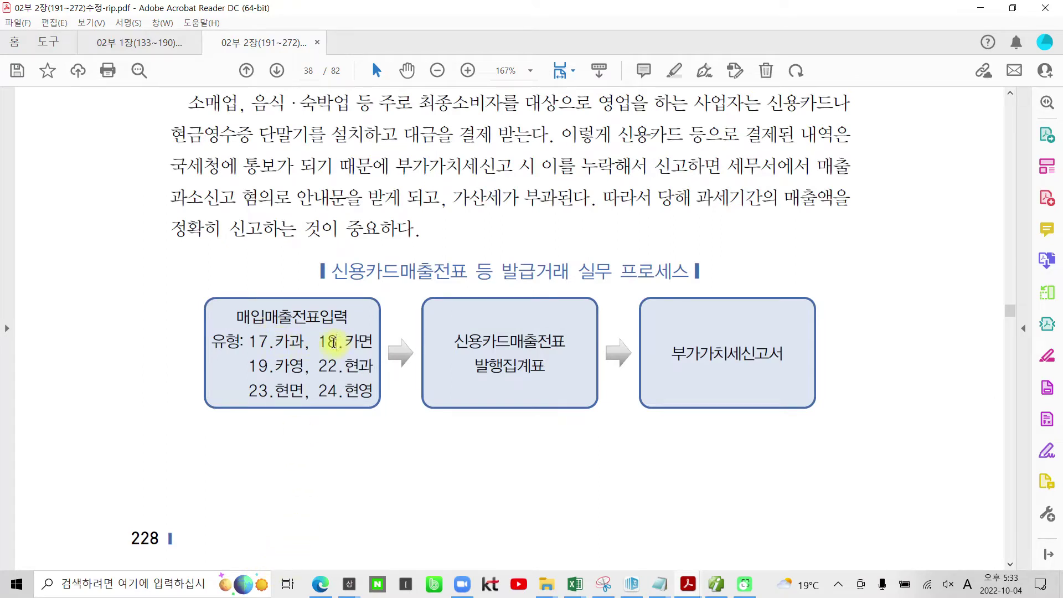
left_click(327, 391)
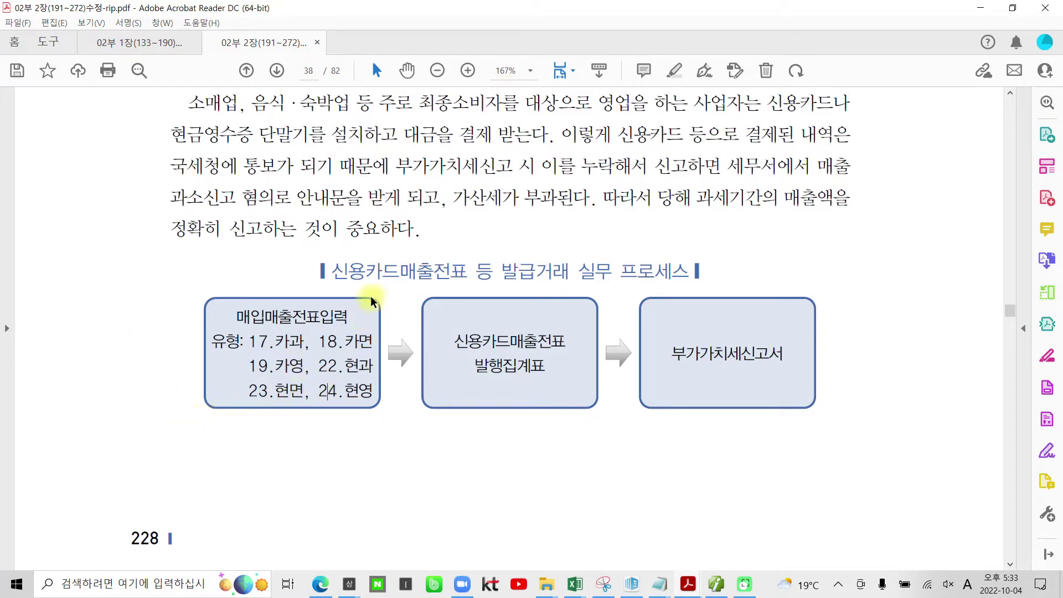
scroll(368, 299, "up", 3)
scroll(367, 304, "down", 4)
Highlight 신용카드매출전표발행집계표 in the page 39 수행과제 instructions and the customer's name in task 1
scroll(327, 370, "down", 18)
scroll(343, 426, "down", 15)
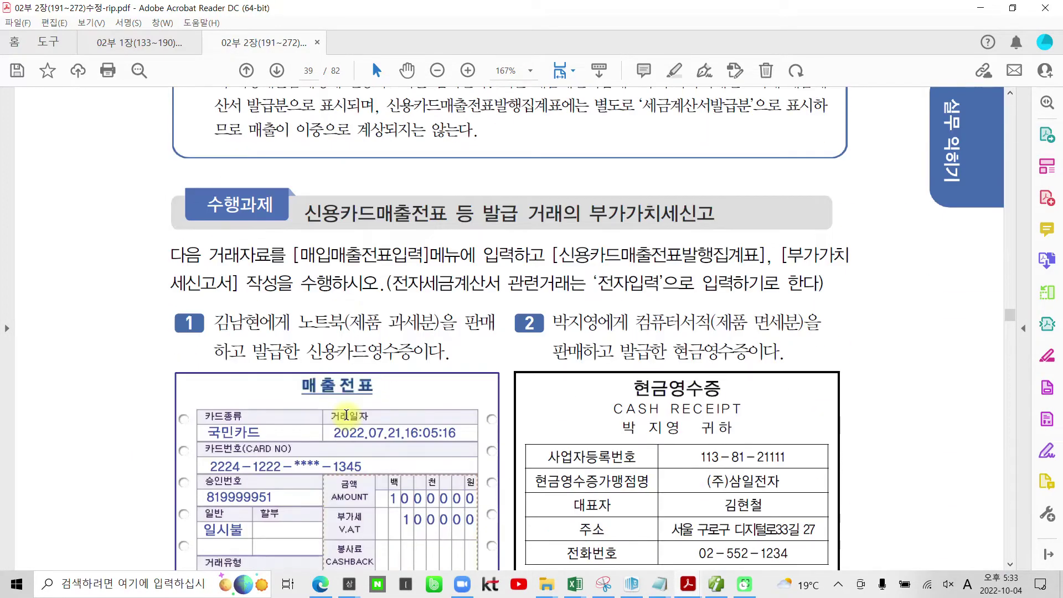
scroll(346, 415, "down", 2)
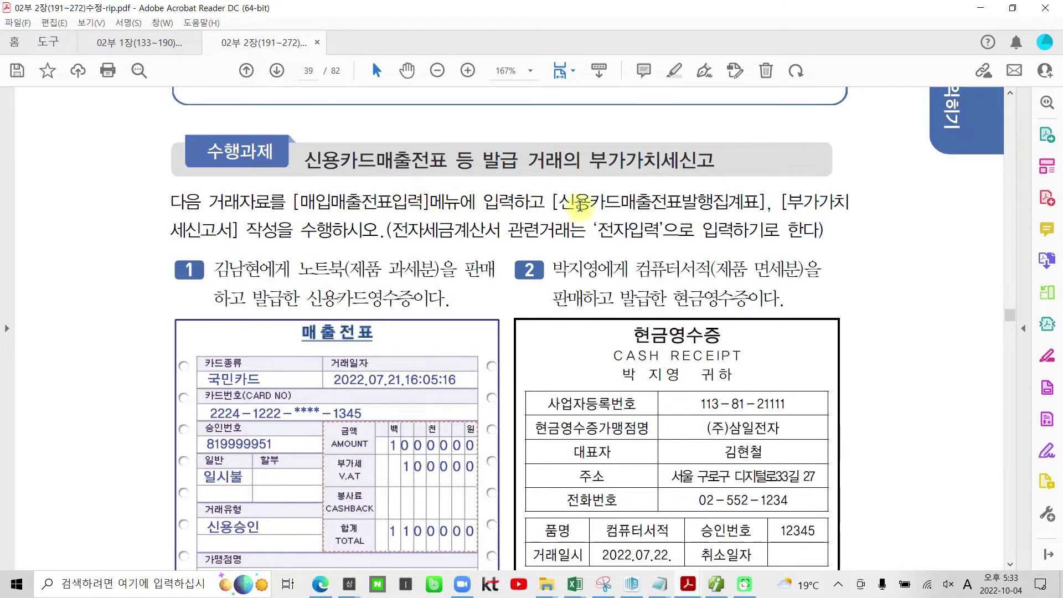
left_click_drag(761, 202, 575, 205)
left_click(578, 177)
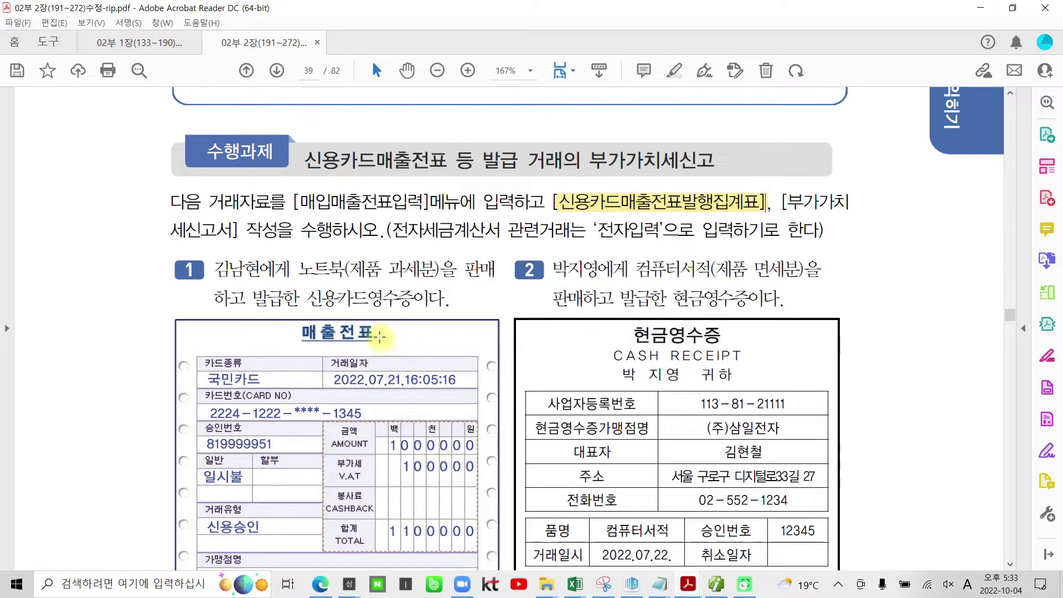
scroll(272, 319, "down", 1)
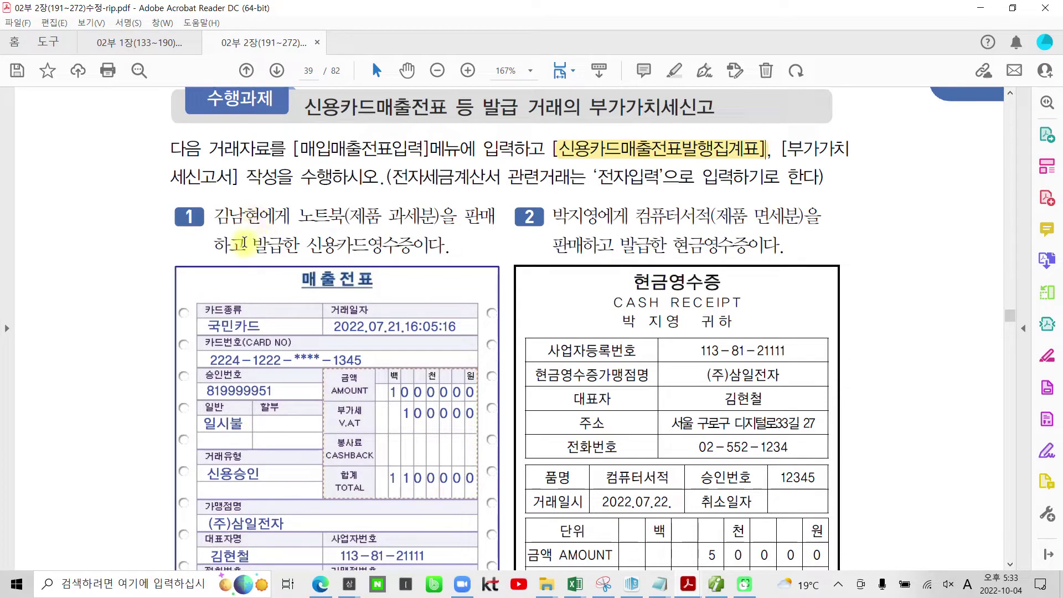
left_click_drag(217, 213, 260, 215)
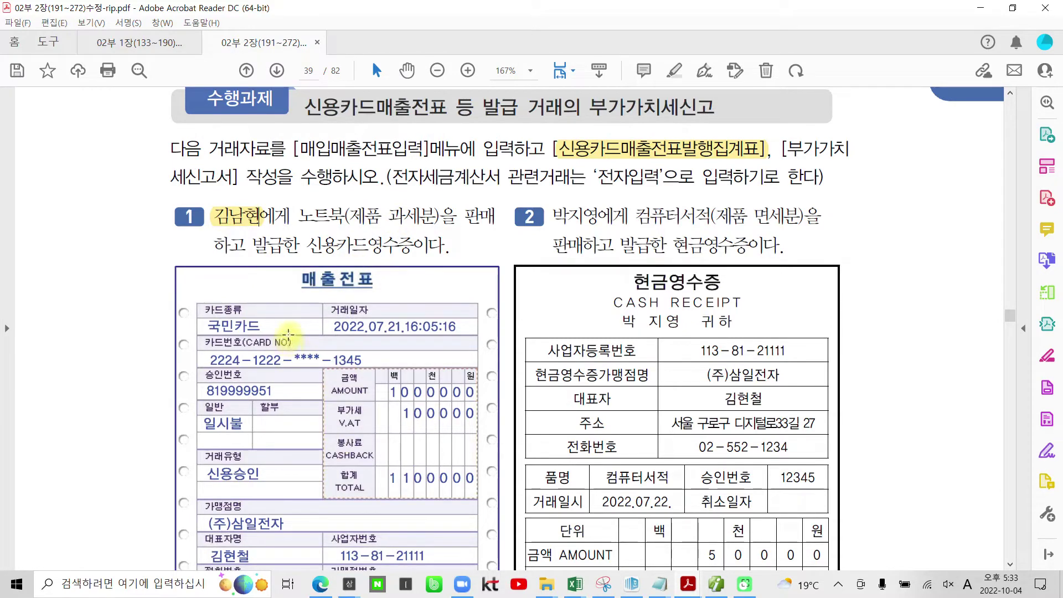
scroll(252, 440, "down", 1)
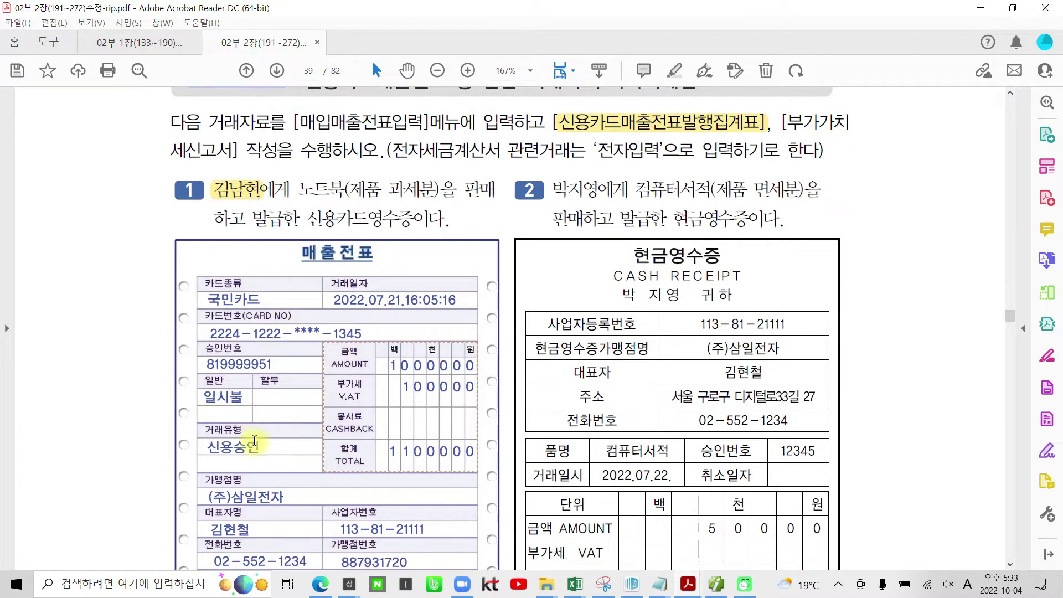
scroll(309, 415, "down", 1)
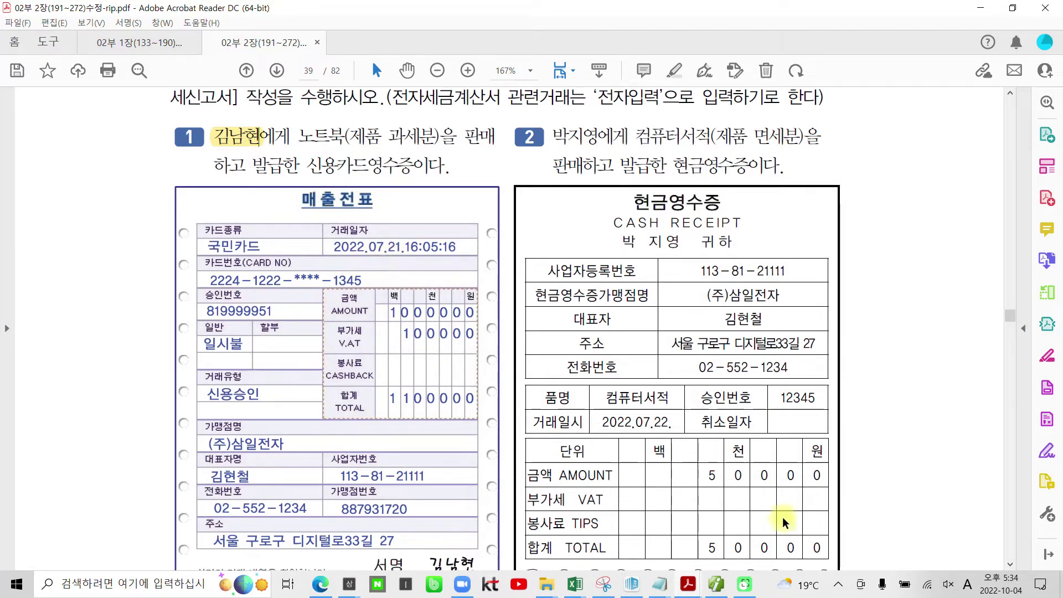
Switch to SmartA and start a sales entry dated July 21 with type 17 (카과)
left_click(715, 583)
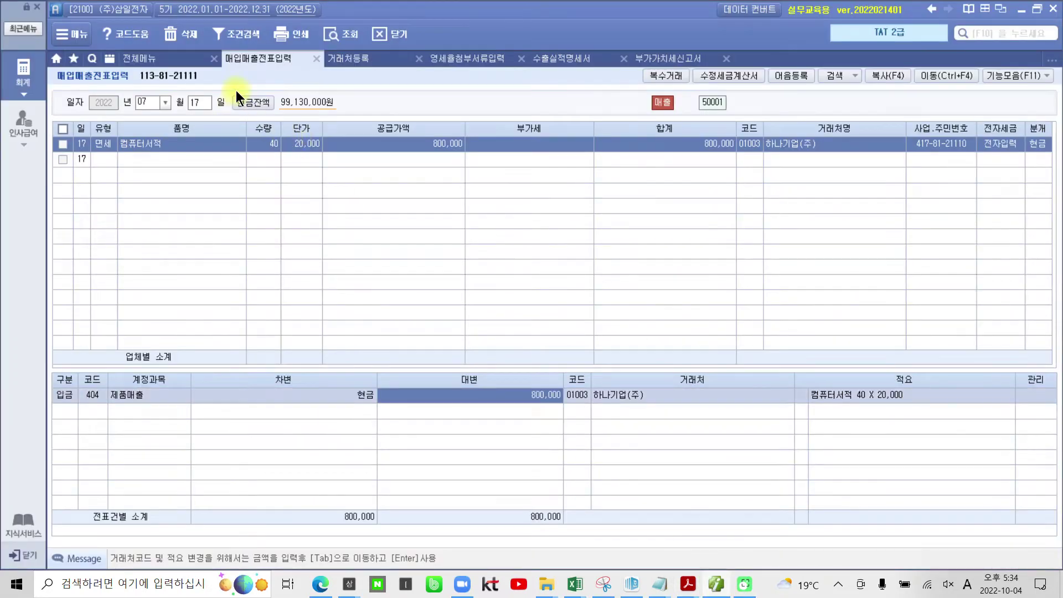
left_click(194, 100)
type("21")
key("Return")
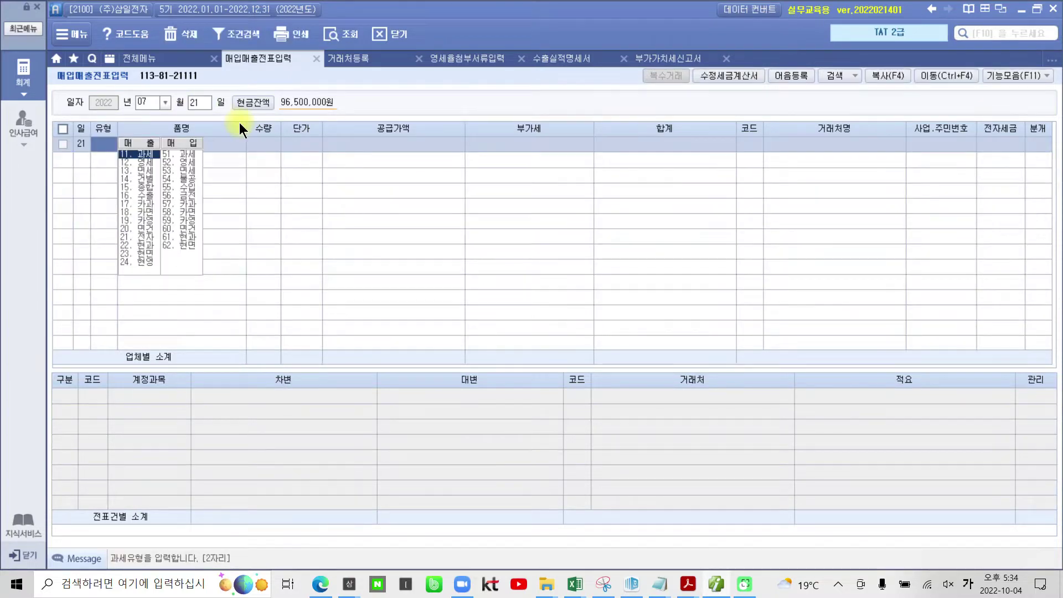
type("17")
key("Return")
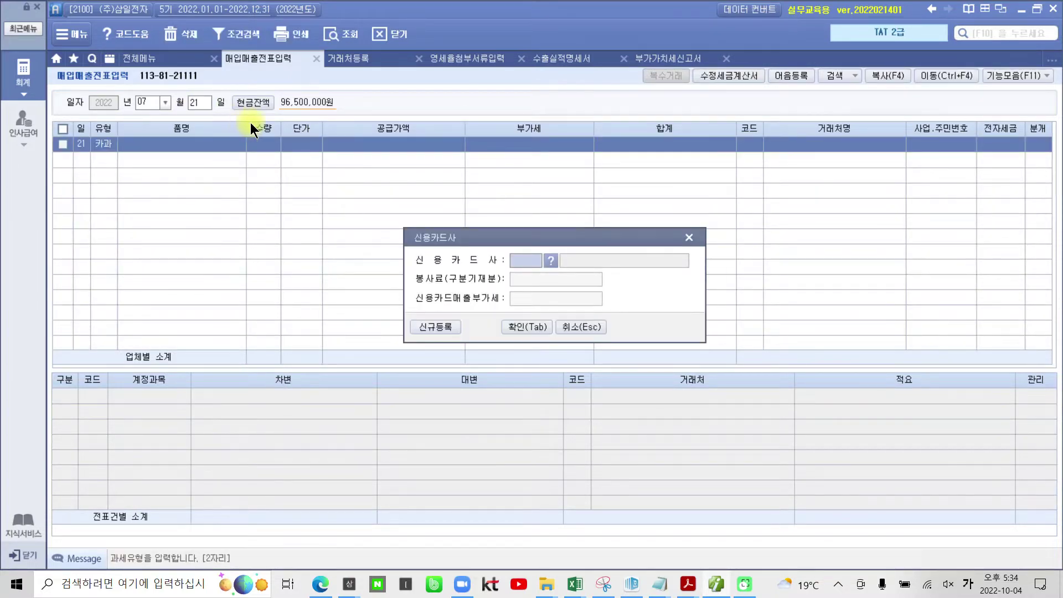
Assign 국민카드사 (99600) as the credit card company for the July 21 entry
left_click(555, 260)
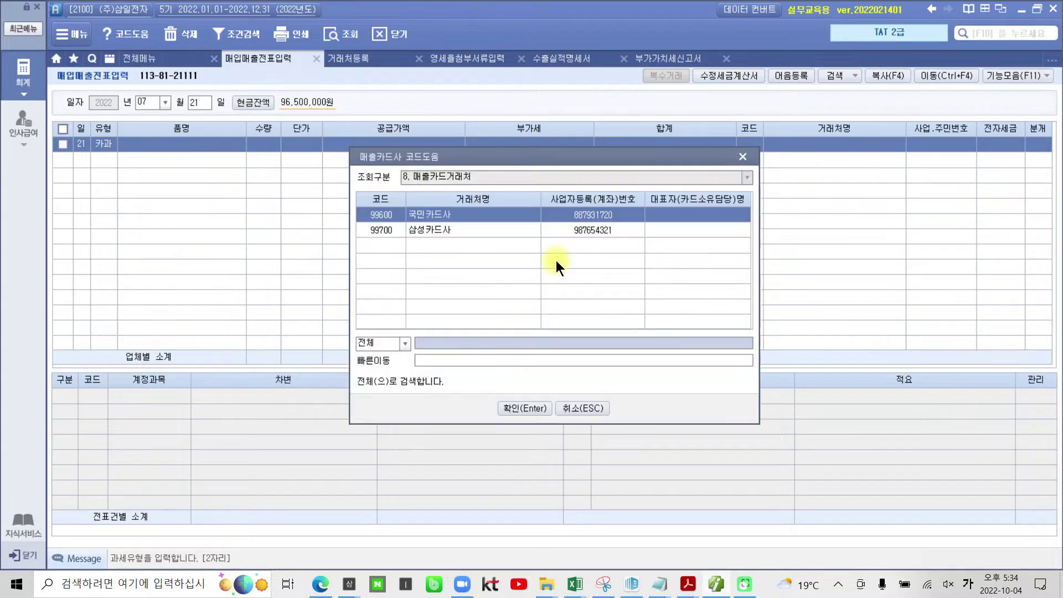
left_click(506, 408)
left_click(513, 328)
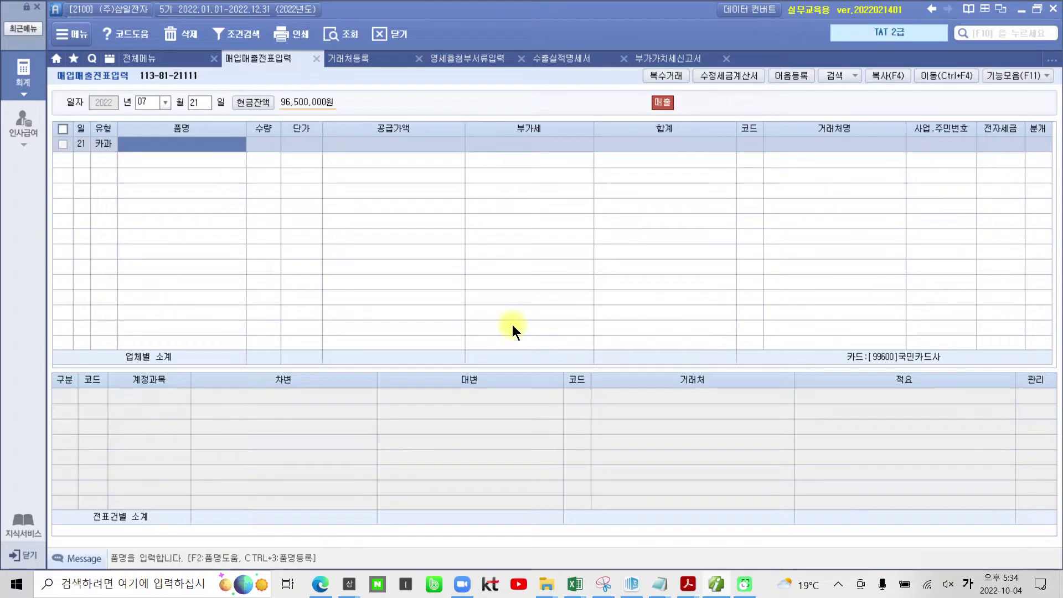
Enter 노트북 as the item, leave quantity and unit price blank, and enter the VAT-inclusive amount 1,100,000 as the supply value
type("노트북")
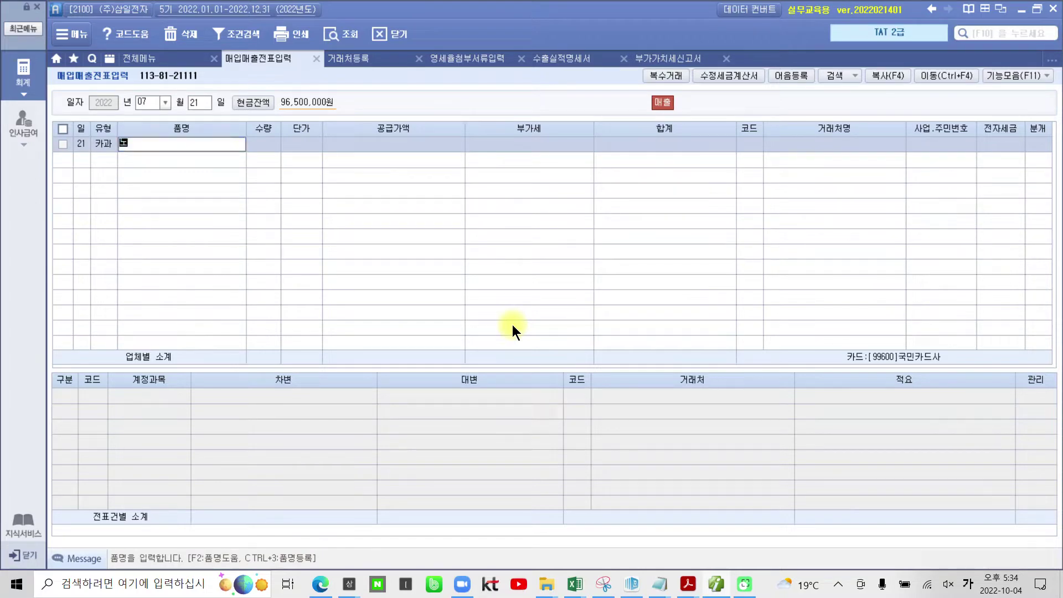
key("Return")
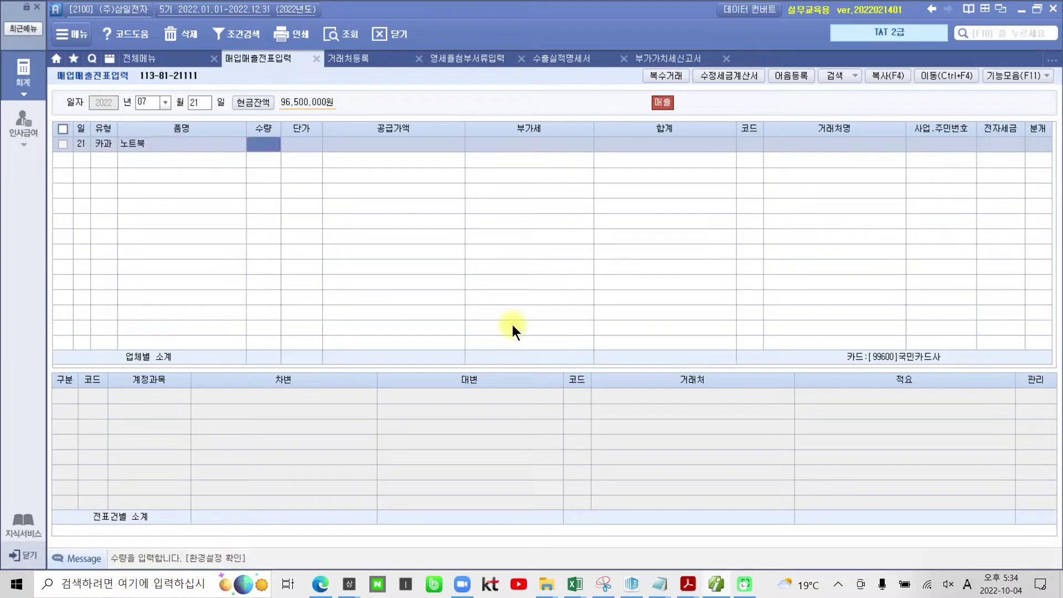
key("Return")
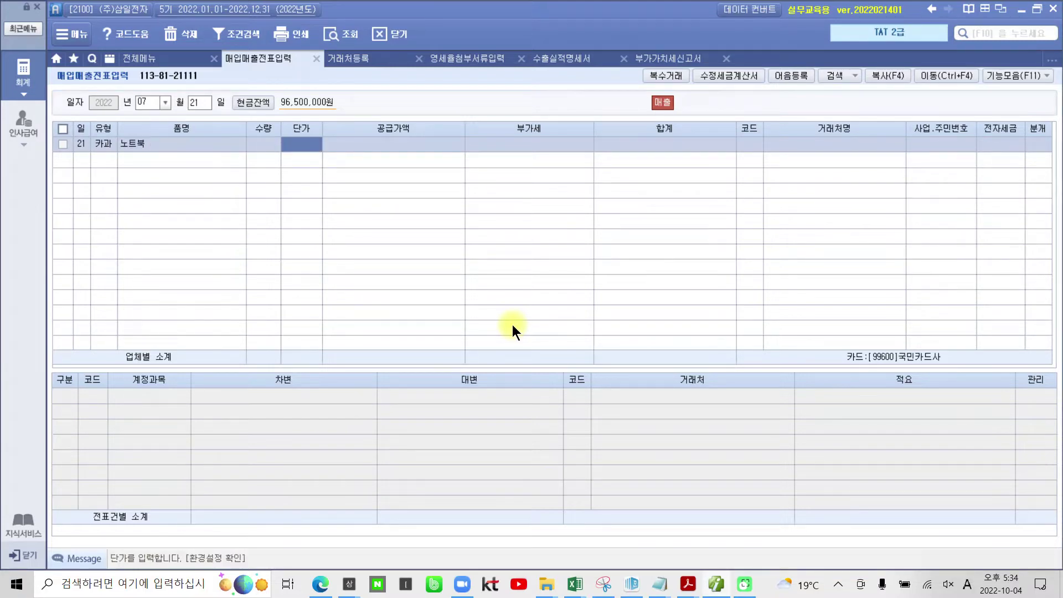
key("Return")
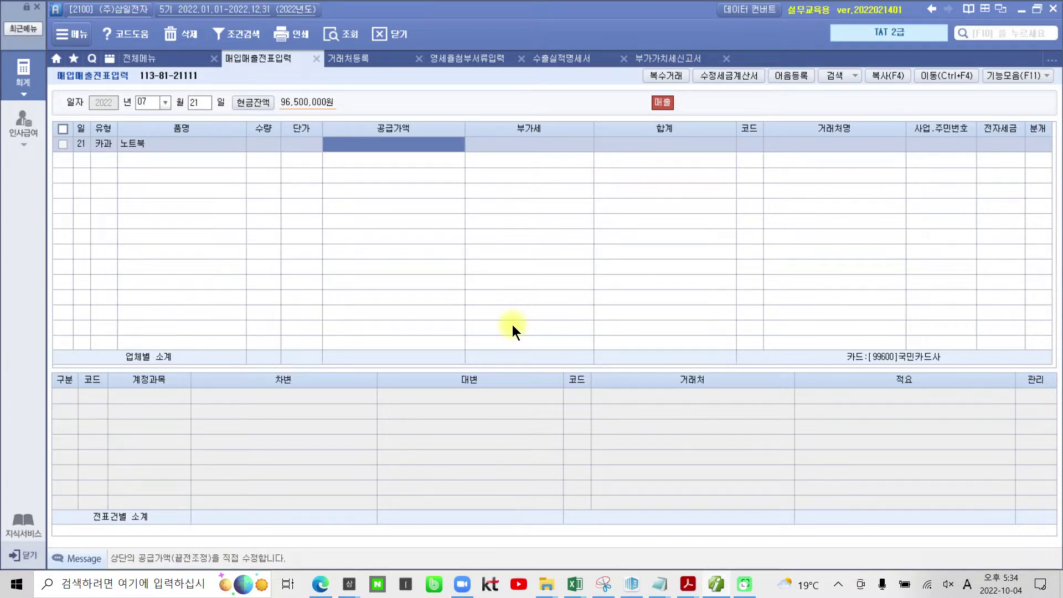
type("1,100,000")
key("Return")
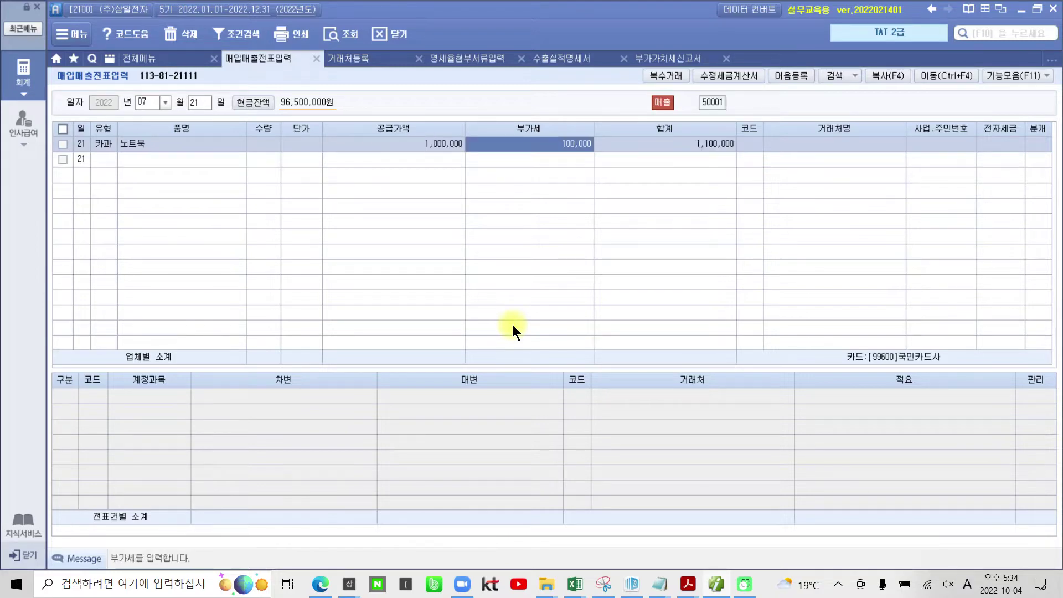
key("Return")
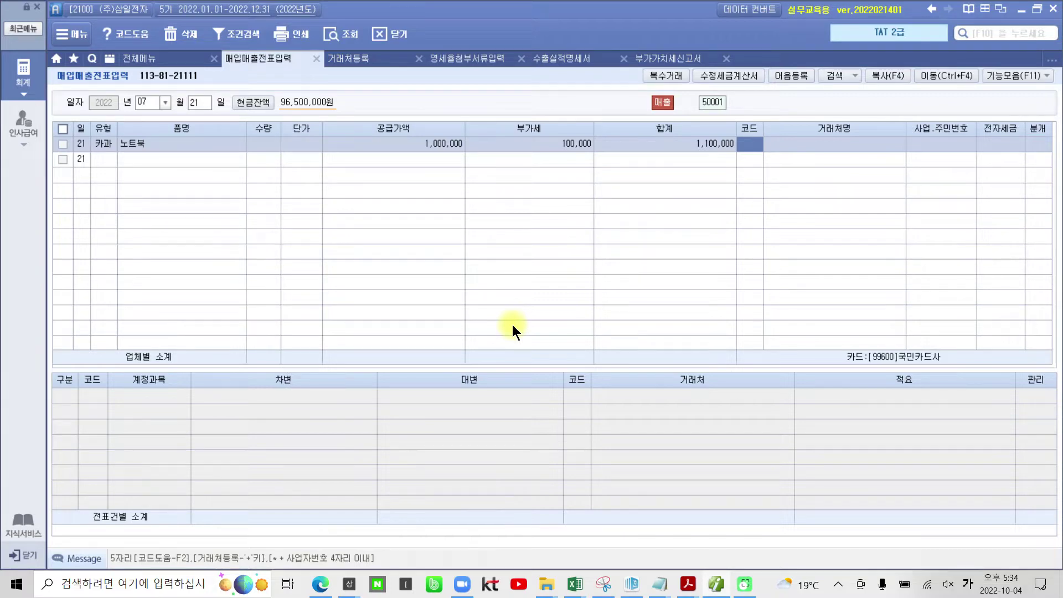
Set the entry's customer by looking up the name from task 1, and leave the electronic invoice field blank
type("김남")
key("Return")
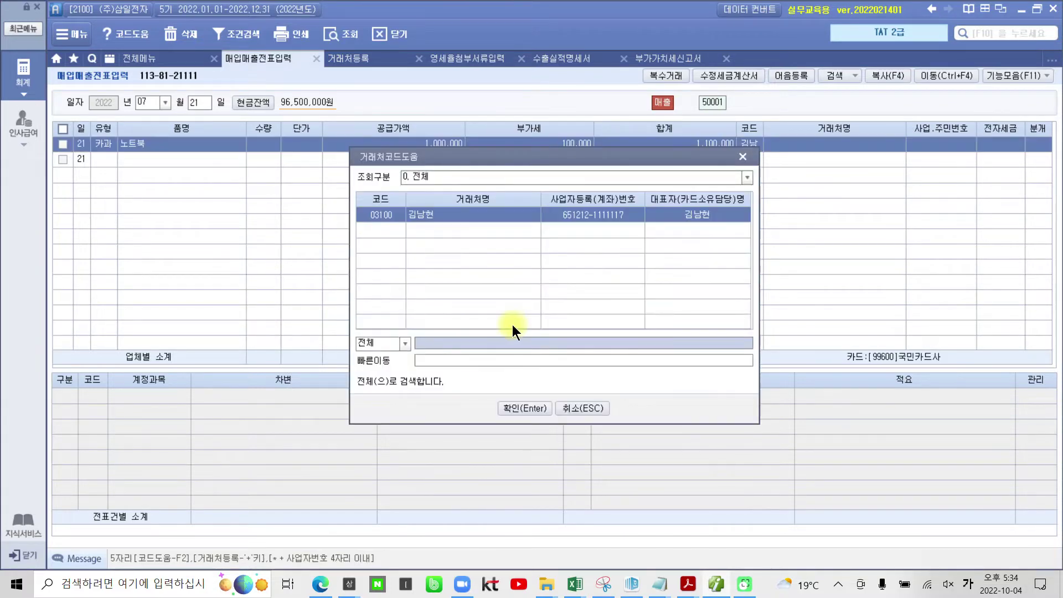
key("Return")
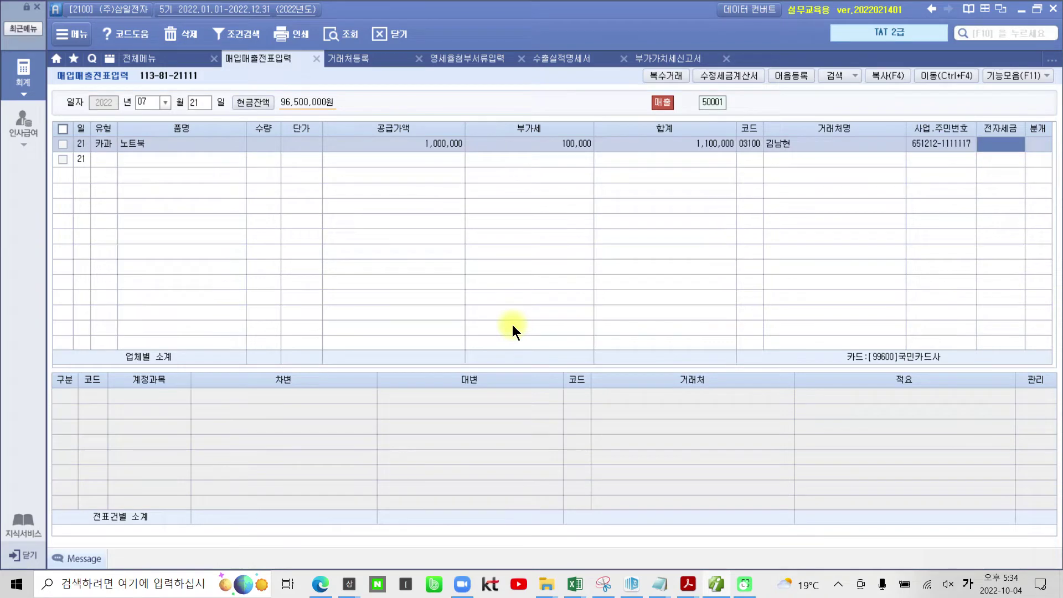
key("Return")
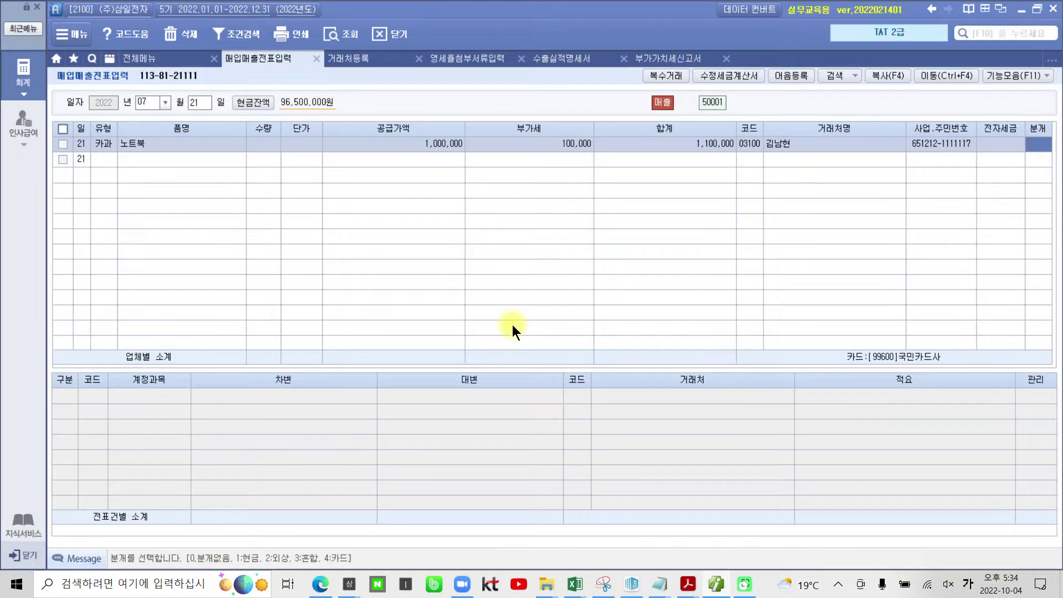
Set the entry's journal type to 카드 (4) and check the generated 부가세예수금 and 제품매출 lines
type("4")
key("Return")
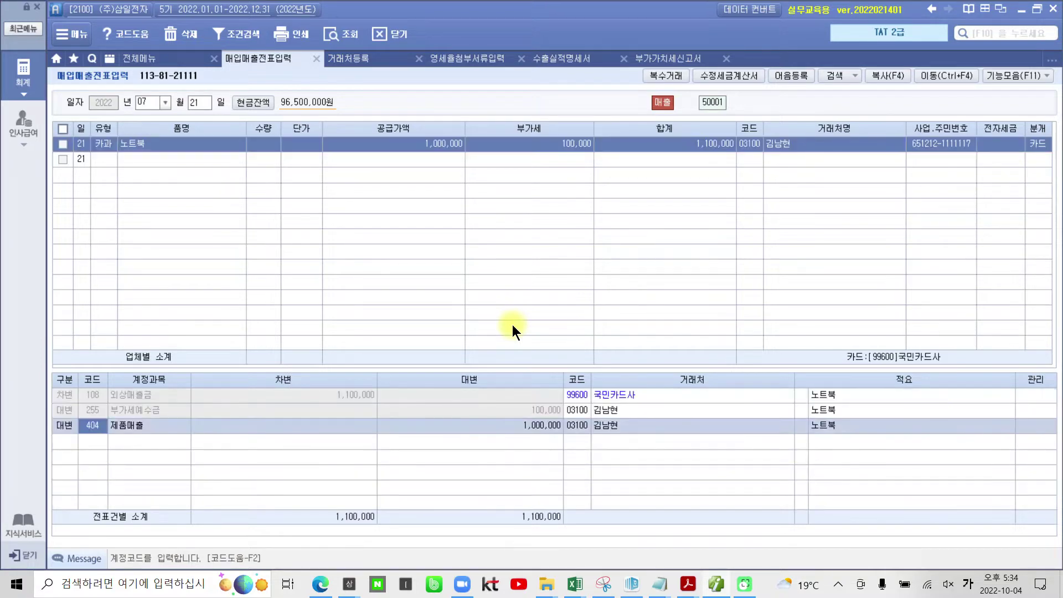
left_click(139, 410)
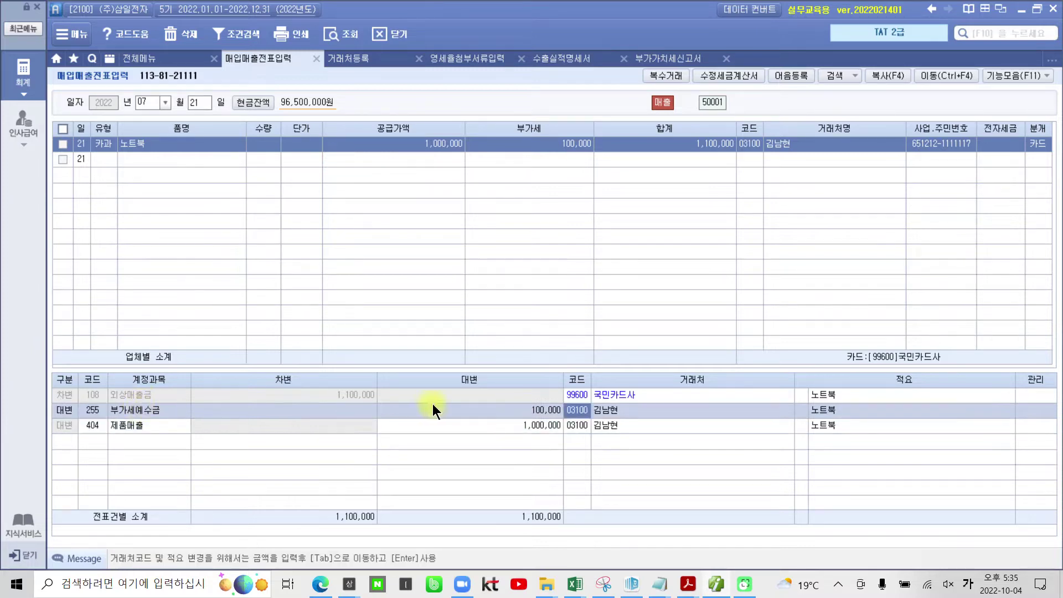
left_click(127, 429)
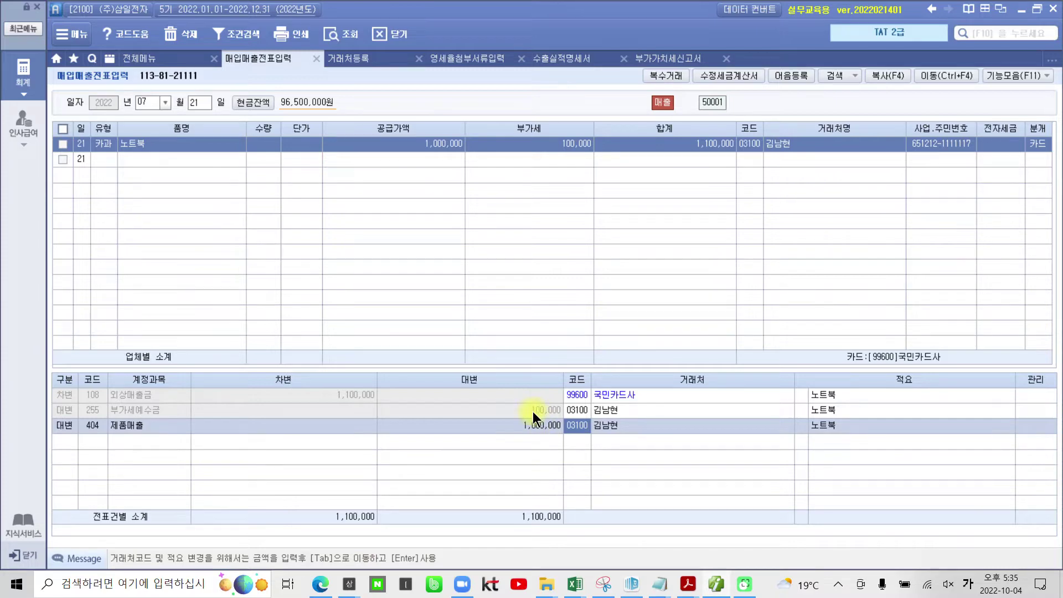
Switch to the chapter 2 PDF, mark task 2's sale description, the 현금영수증 heading and its 부가세 row with freehand strokes, and clear the markings
mouse_move(688, 583)
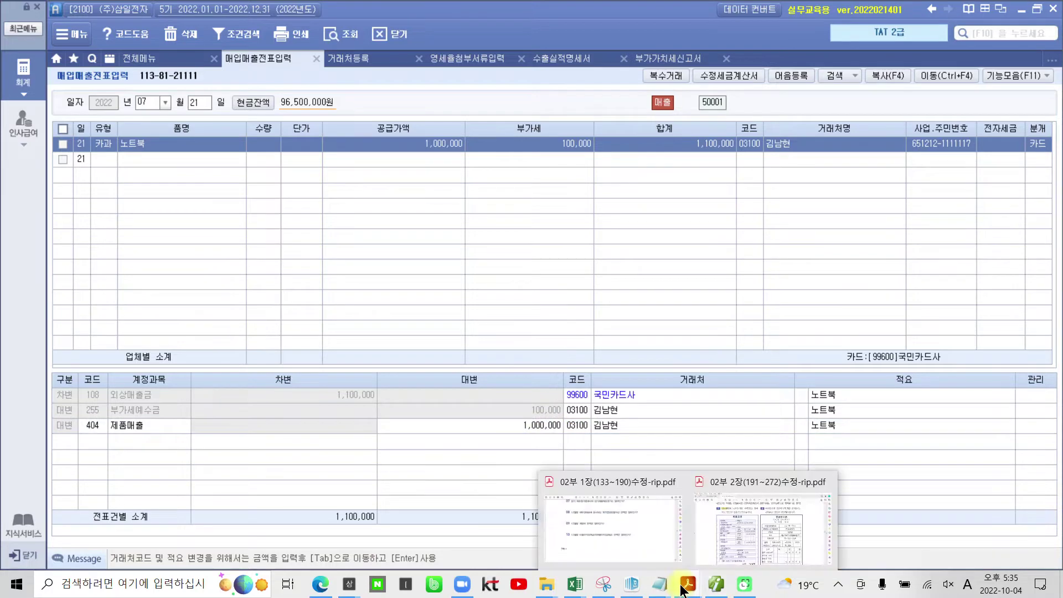
left_click(736, 539)
left_click_drag(634, 195, 716, 237)
left_click_drag(661, 180, 722, 264)
mouse_move(551, 144)
left_mouse_down()
mouse_move(637, 148)
mouse_move(672, 111)
mouse_move(714, 145)
left_mouse_up()
left_click_drag(799, 155, 837, 157)
left_click_drag(559, 181, 607, 179)
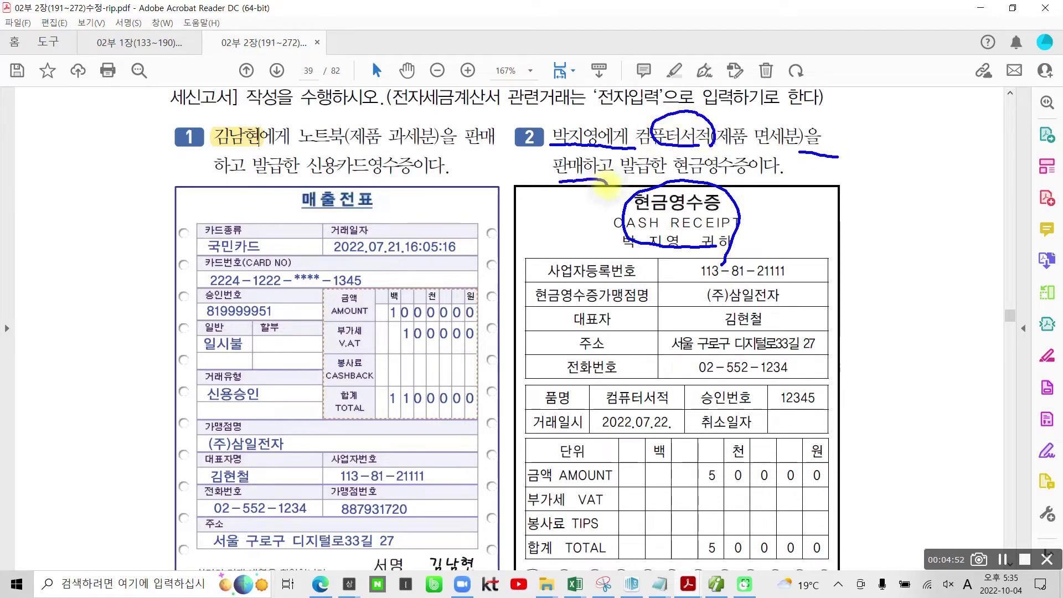
mouse_move(698, 145)
left_mouse_down()
mouse_move(717, 130)
mouse_move(710, 149)
left_mouse_up()
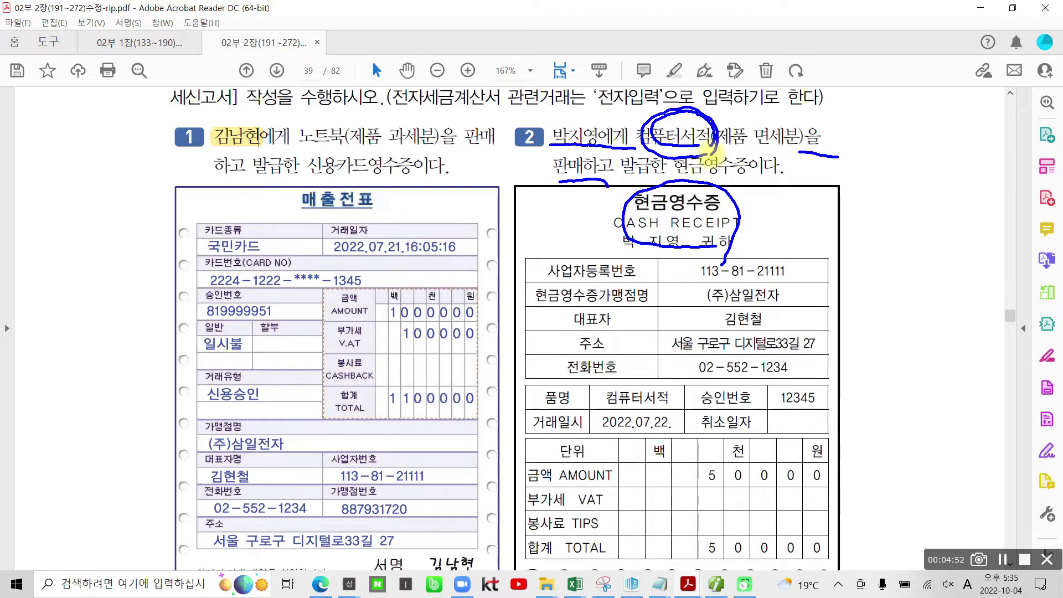
mouse_move(700, 484)
left_mouse_down()
mouse_move(695, 502)
mouse_move(846, 501)
mouse_move(700, 481)
left_mouse_up()
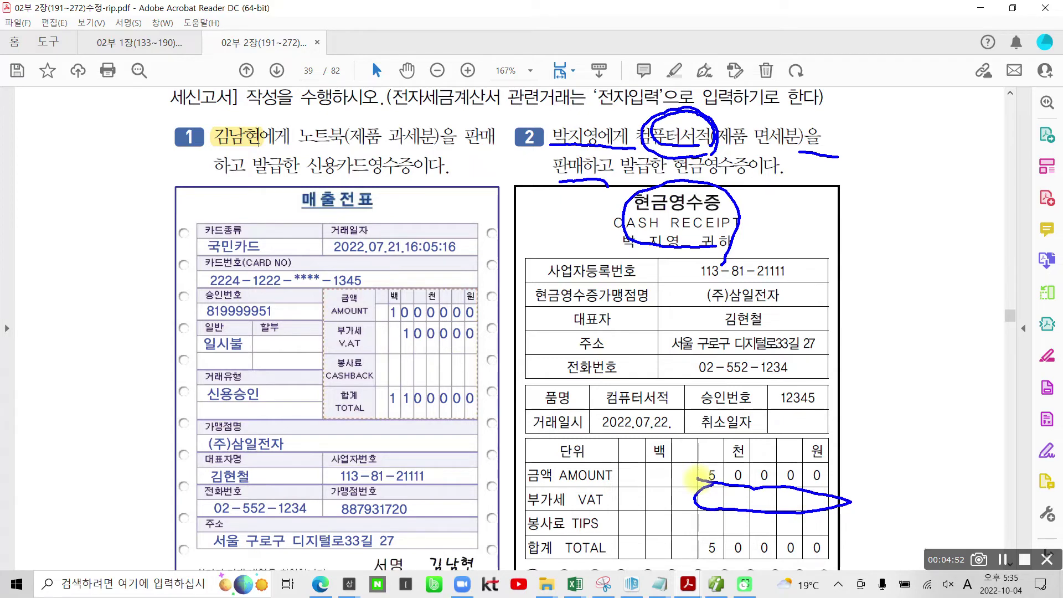
mouse_move(625, 191)
left_mouse_down()
mouse_move(752, 213)
mouse_move(612, 200)
left_mouse_up()
key("Escape")
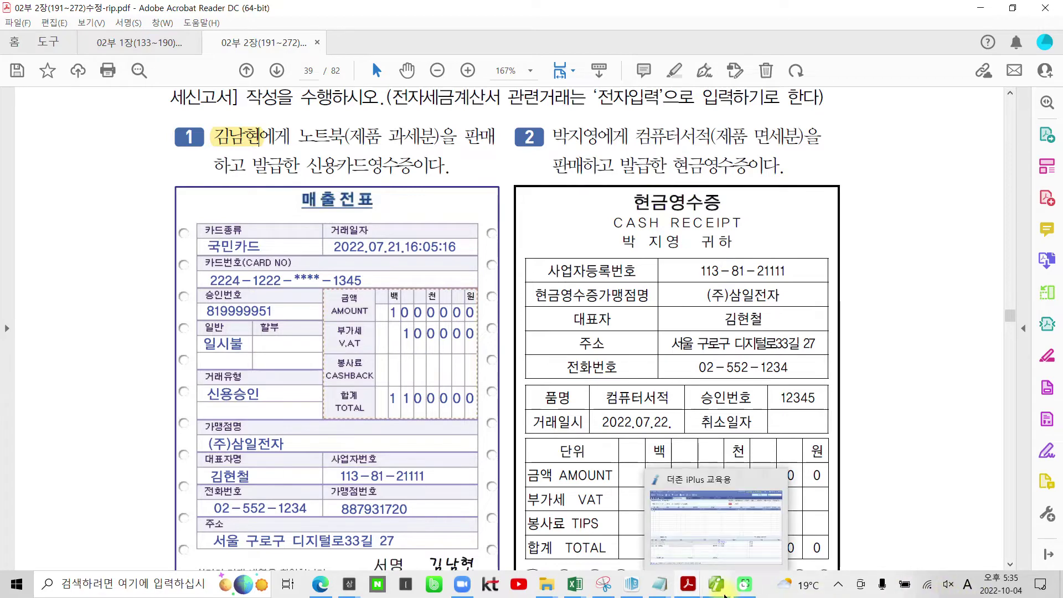
Switch to SmartA and open a new sales entry line dated July 22
left_click(718, 587)
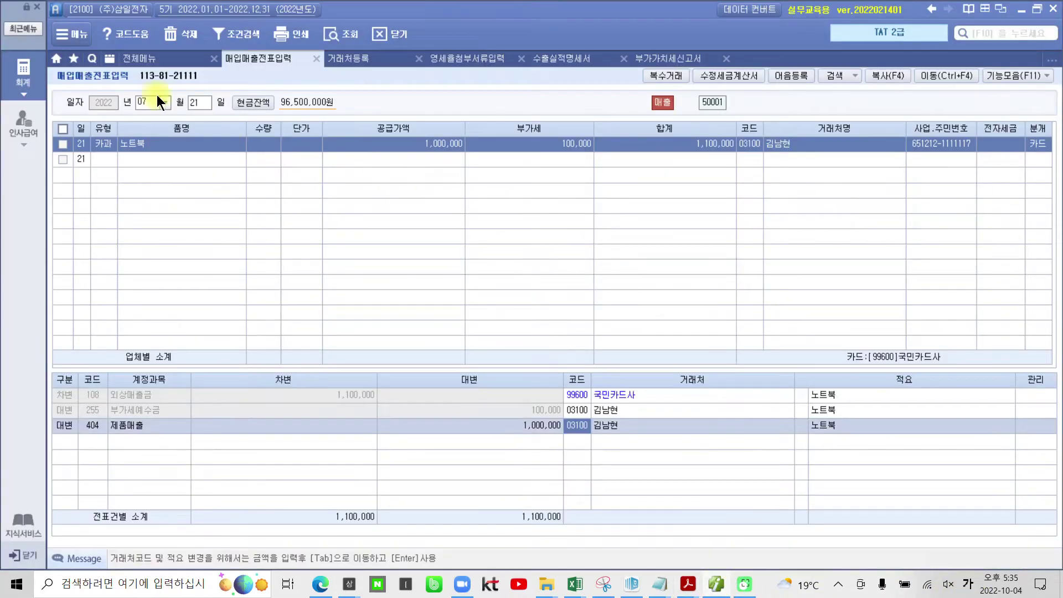
left_click(198, 105)
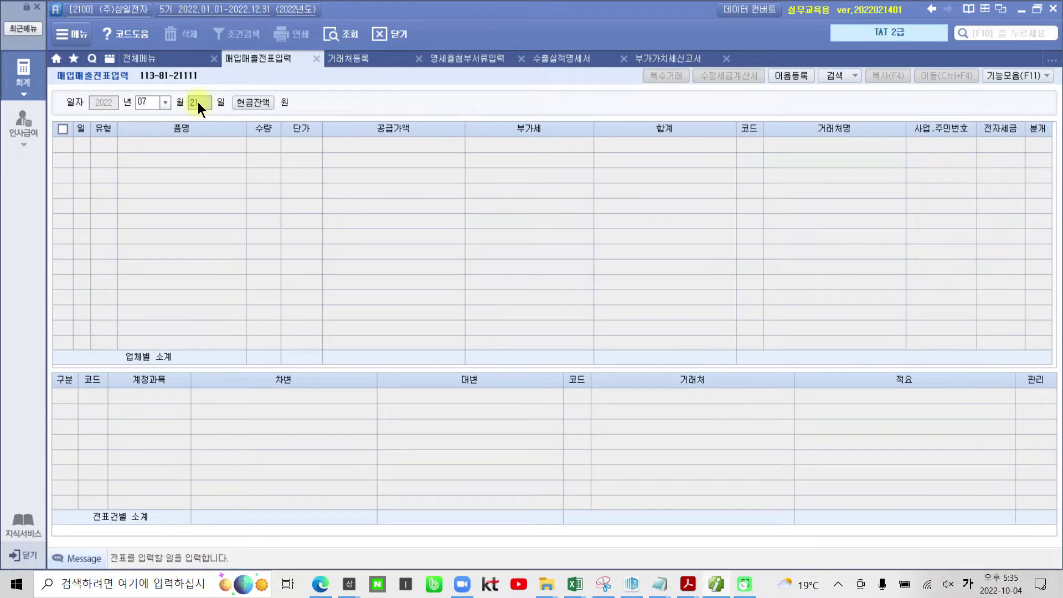
type("22")
key("Return")
key("Return")
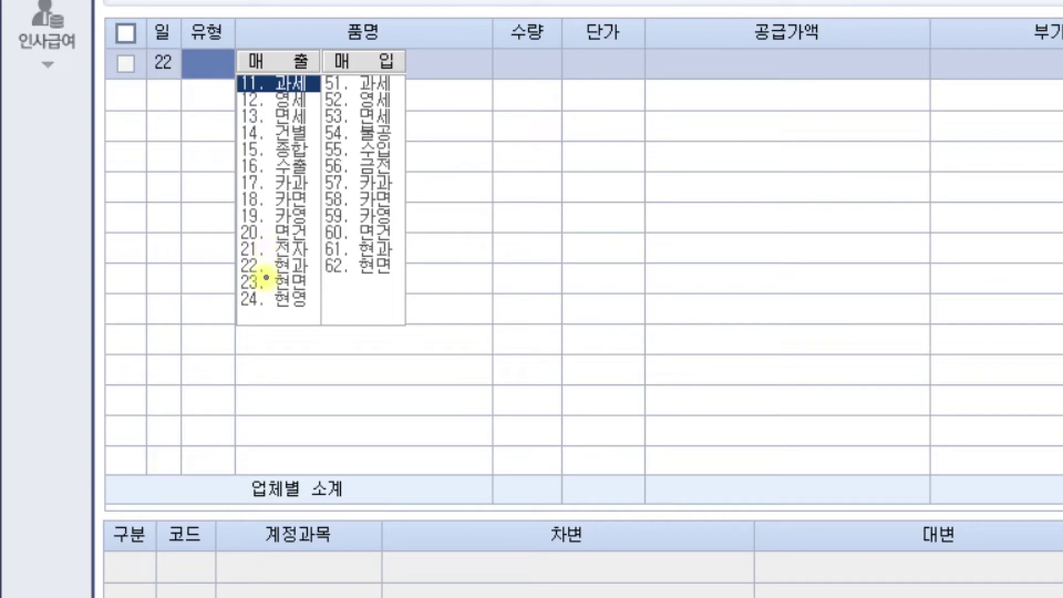
Box the cash receipt types 22 to 24 in the type list, clear the markings, and set the entry type to 현면 (23)
left_click_drag(223, 255, 331, 318)
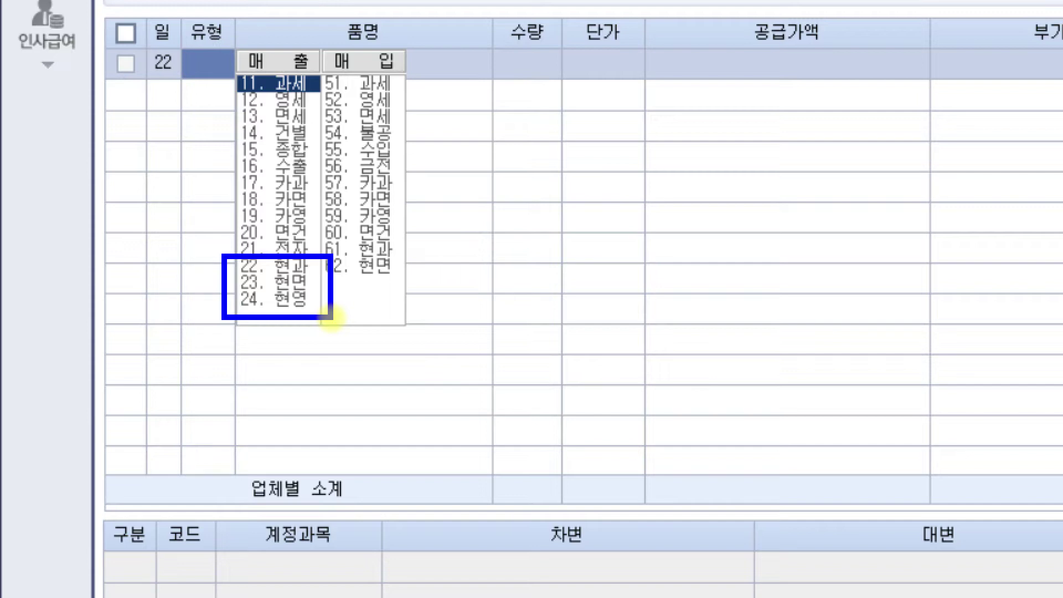
mouse_move(211, 264)
left_mouse_down()
mouse_move(222, 288)
mouse_move(245, 266)
left_mouse_up()
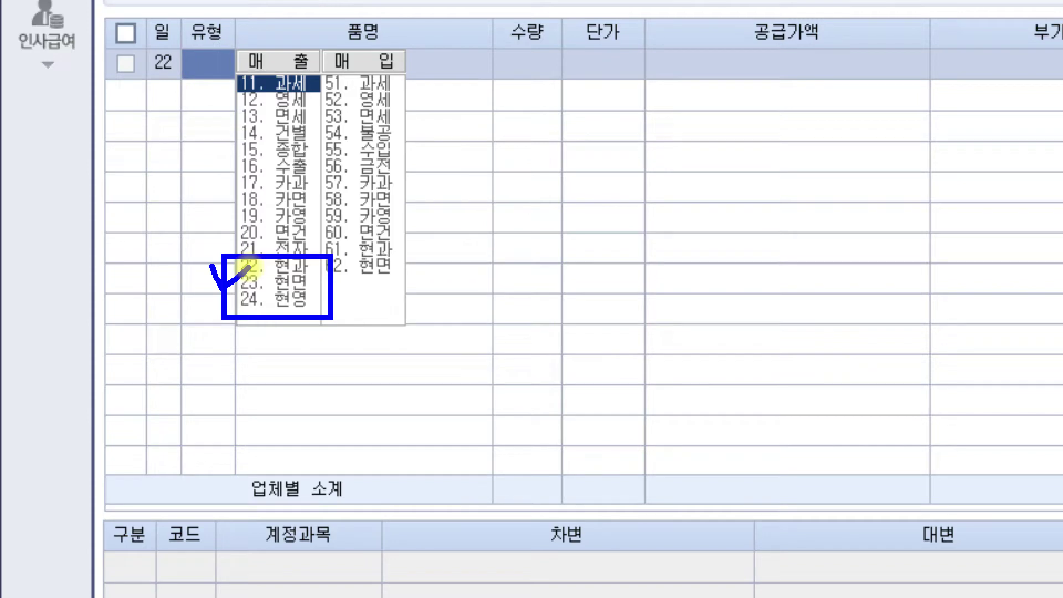
key("Escape")
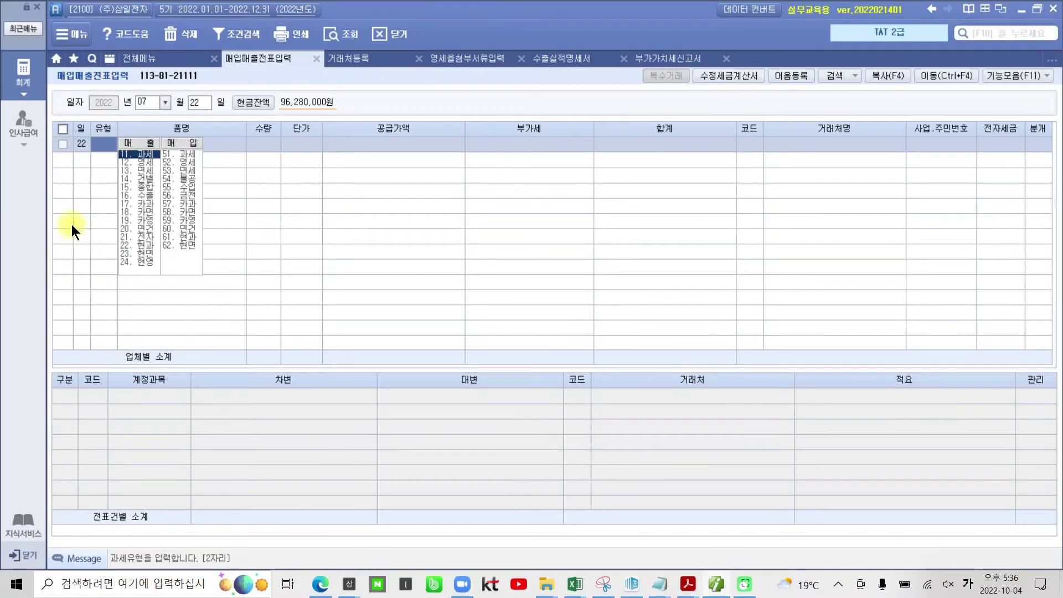
type("23")
key("Return")
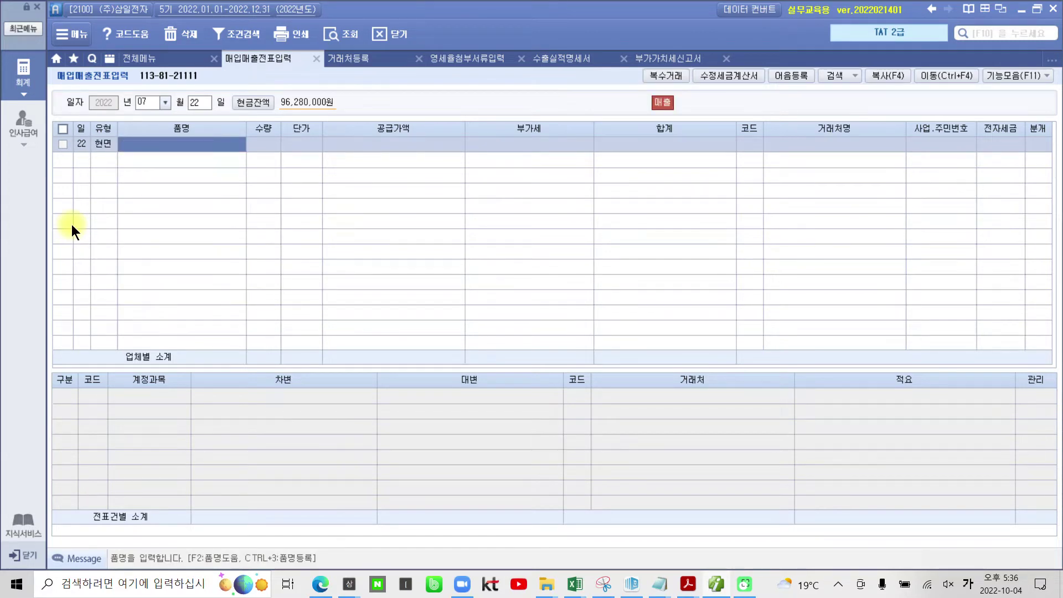
Enter 컴퓨터서적 as the item, leave quantity, unit price and VAT blank, and set the supply value to 50,000
type("컴퓨터서적")
key("Return")
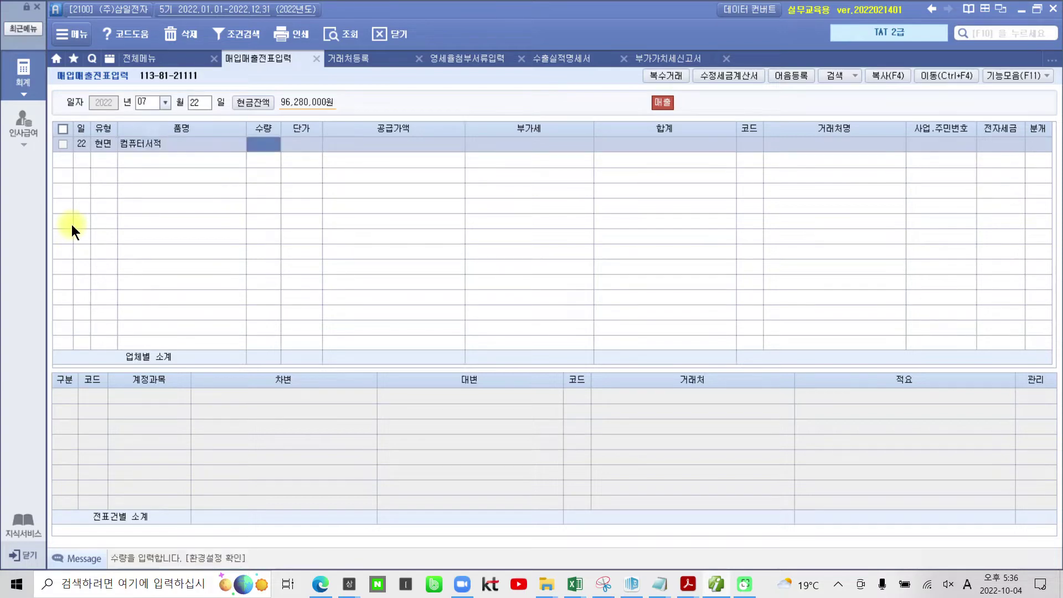
key("Return")
key("Return")
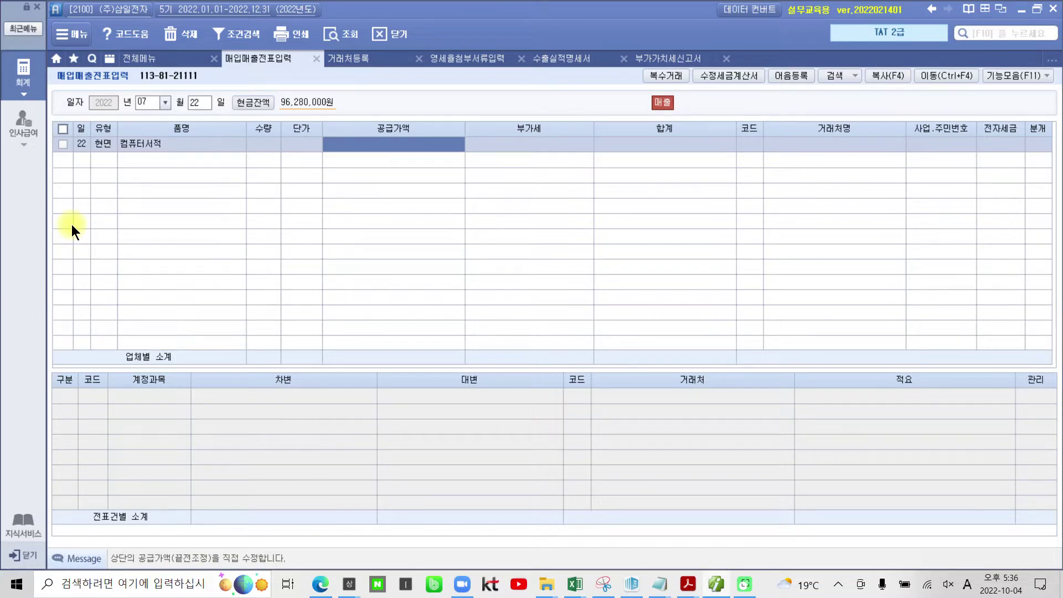
type("500000")
key("Return")
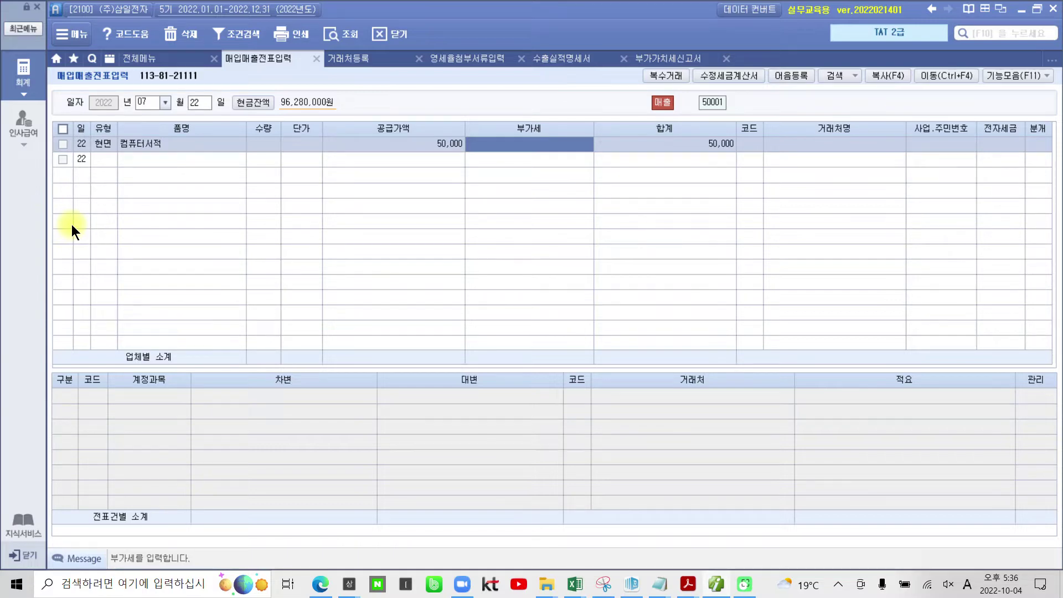
key("Return")
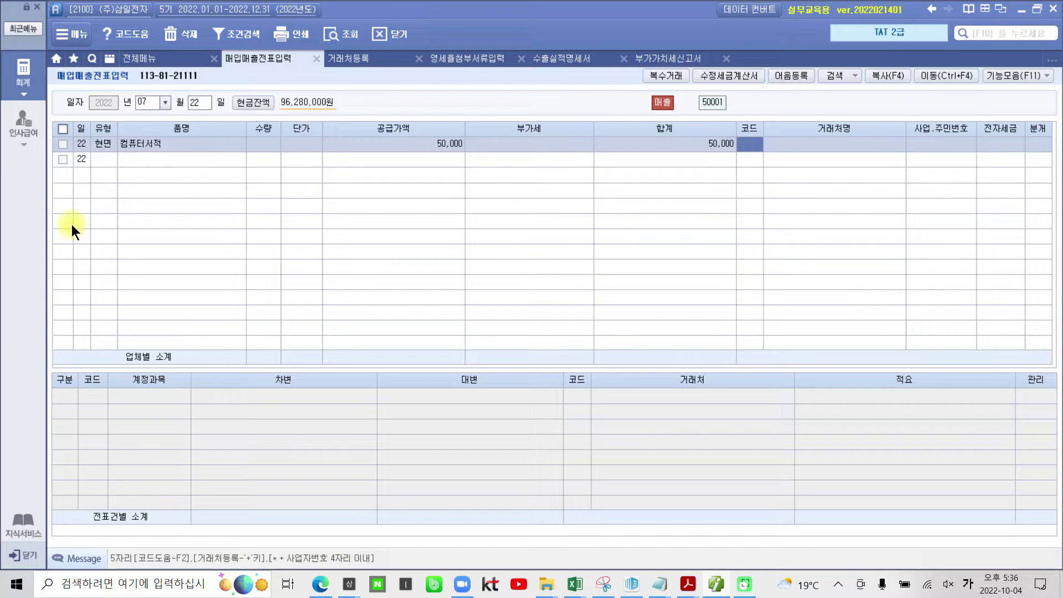
Set the customer by looking up the name from task 2, leave the electronic invoice field blank, and set the journal type to 현금 (1)
type("박지")
key("Return")
key("Return")
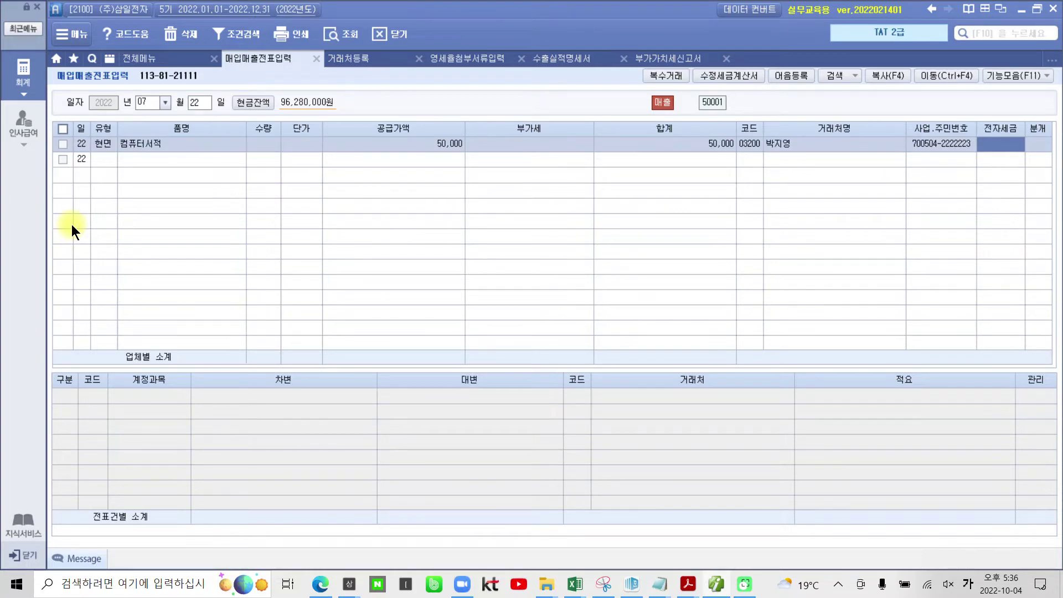
key("Return")
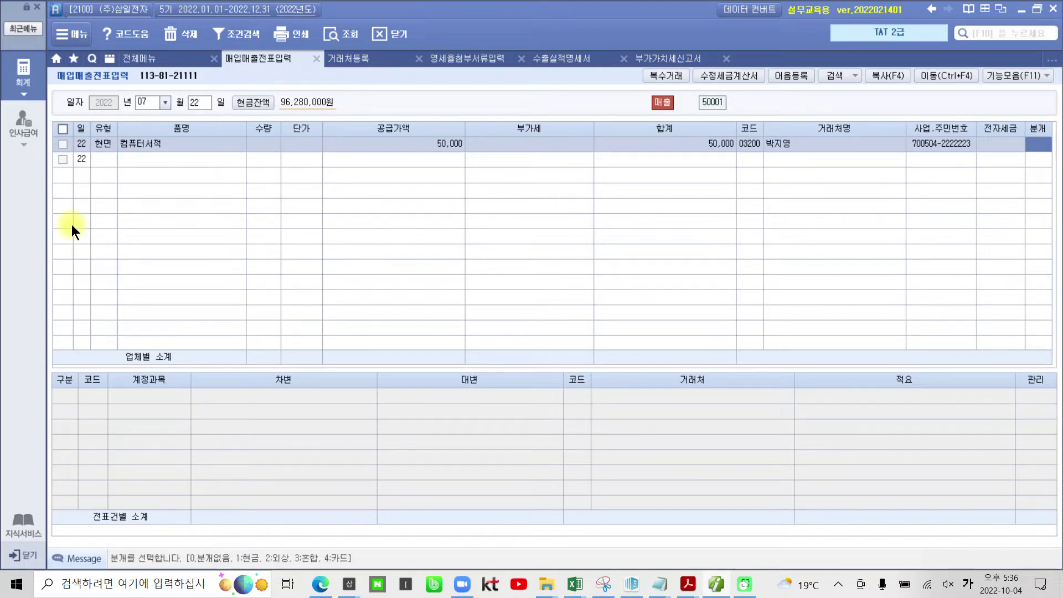
type("1")
key("Return")
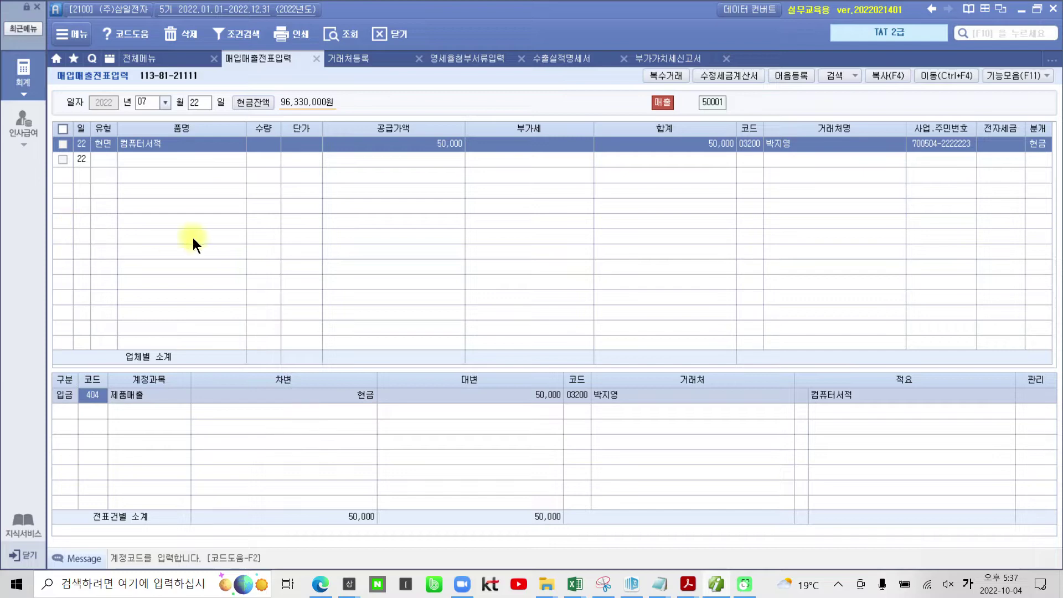
Switch to the chapter 2 PDF and go to task 3's 전자세금계산서 on page 40
left_click(686, 584)
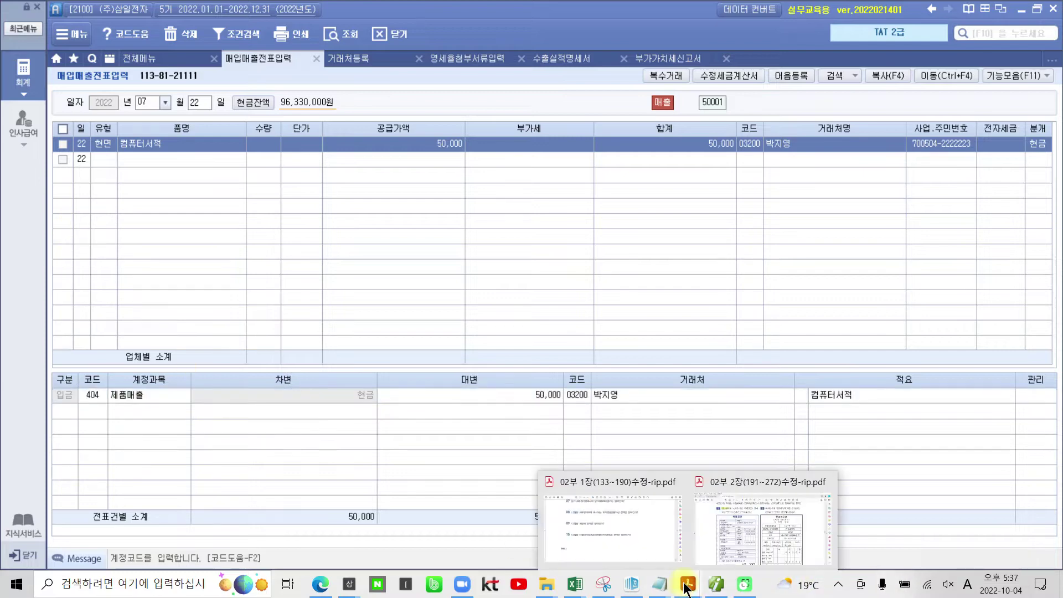
left_click(763, 498)
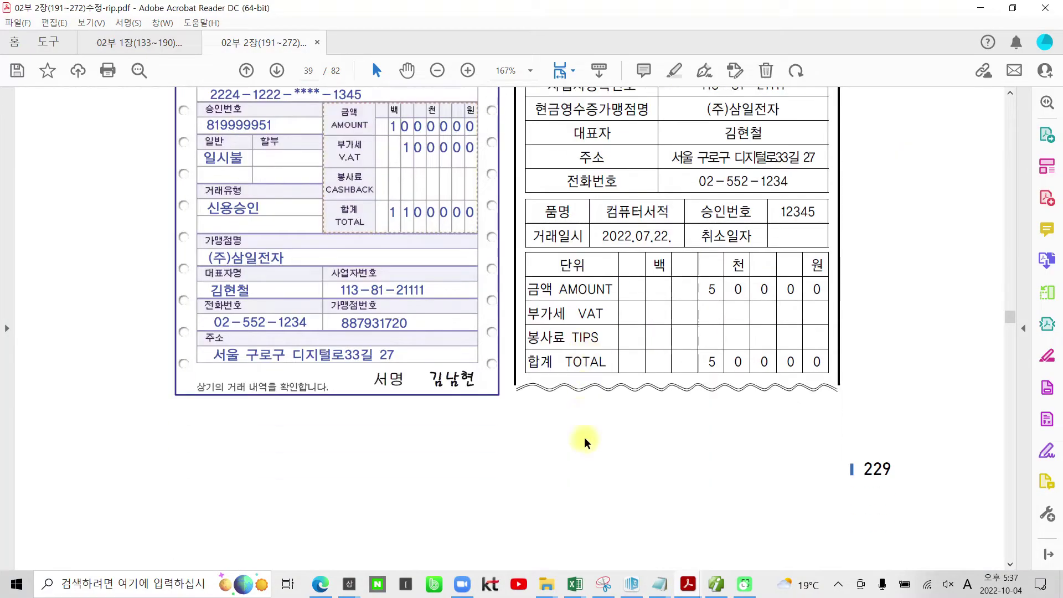
scroll(586, 443, "down", 15)
scroll(577, 483, "down", 4)
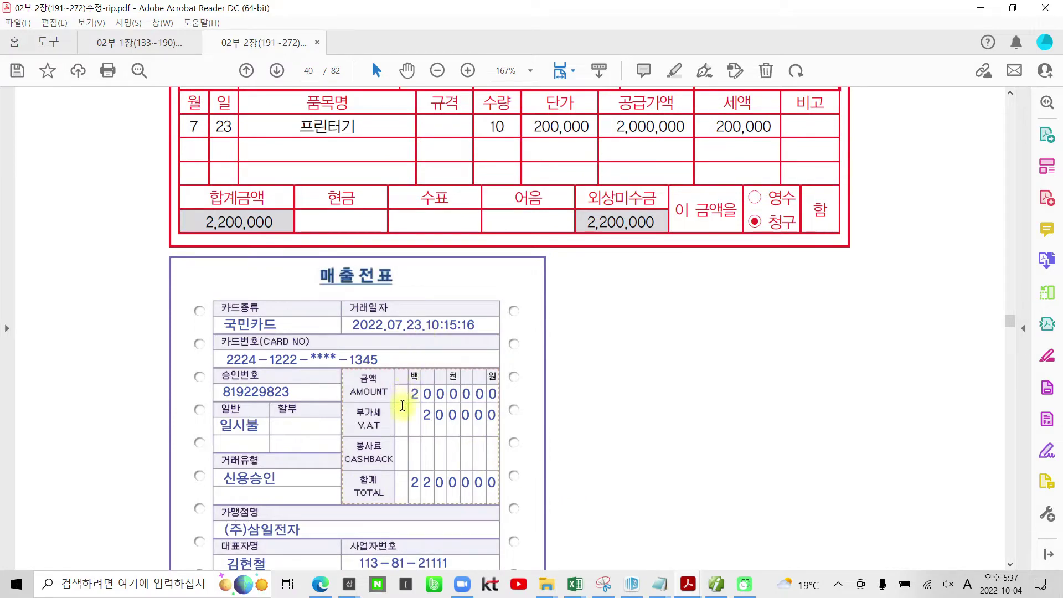
scroll(404, 409, "up", 3)
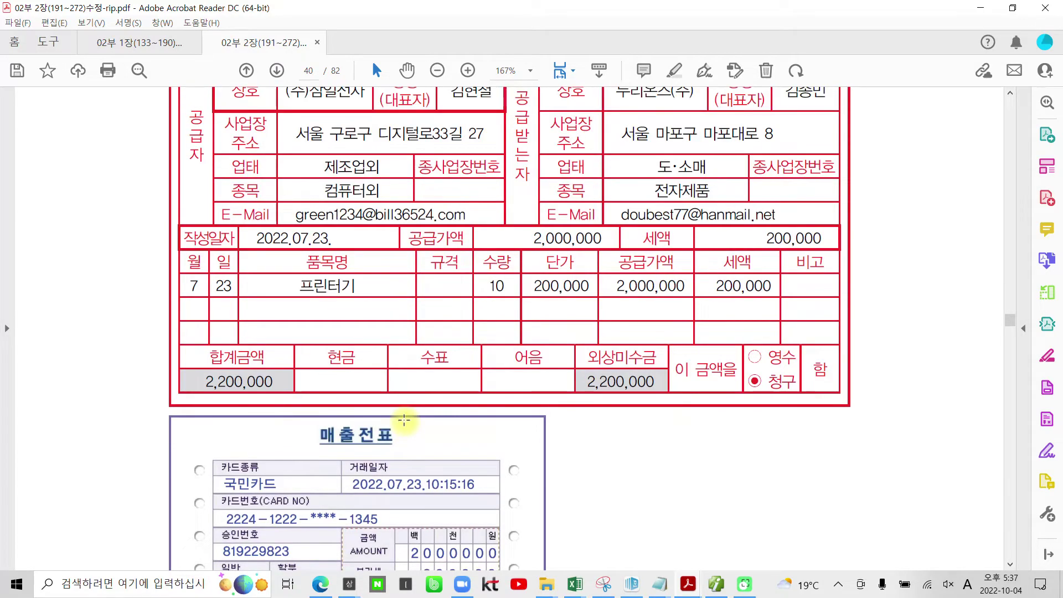
scroll(404, 421, "up", 2)
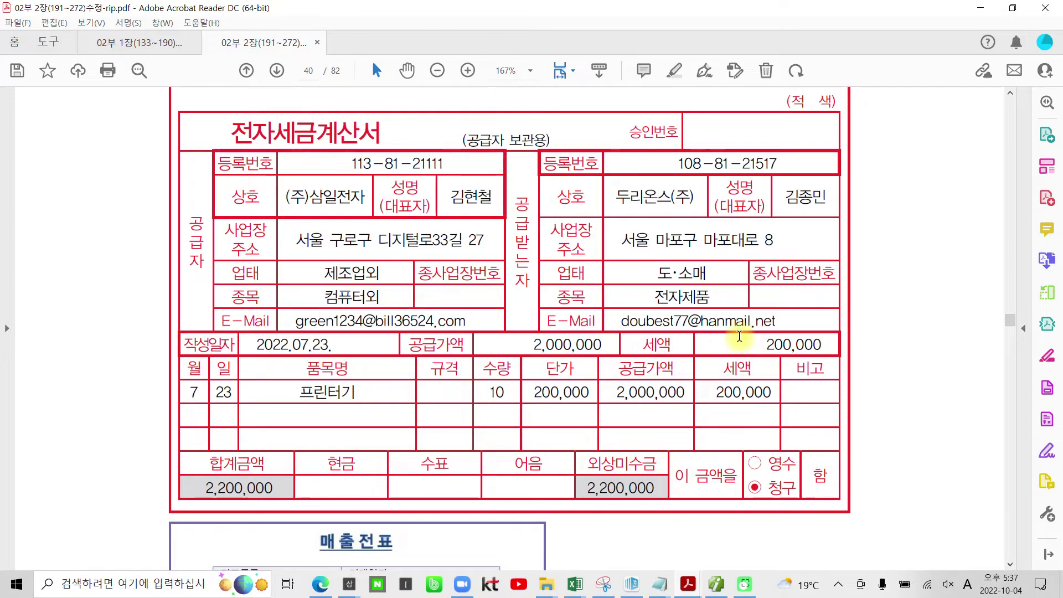
Circle the 전자세금계산서 and 매출전표 headings, tick beside the sales slip, draw a large X over the tax invoice, and clear the markings
mouse_move(371, 162)
left_mouse_down()
mouse_move(285, 169)
mouse_move(305, 86)
mouse_move(364, 188)
left_mouse_up()
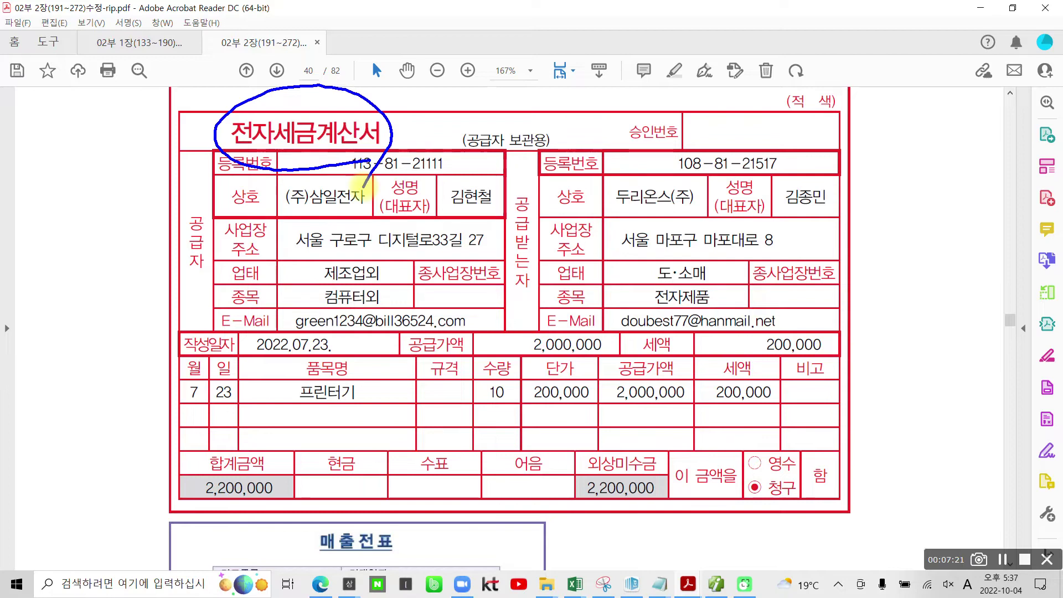
mouse_move(385, 569)
left_mouse_down()
mouse_move(304, 551)
mouse_move(413, 559)
left_mouse_up()
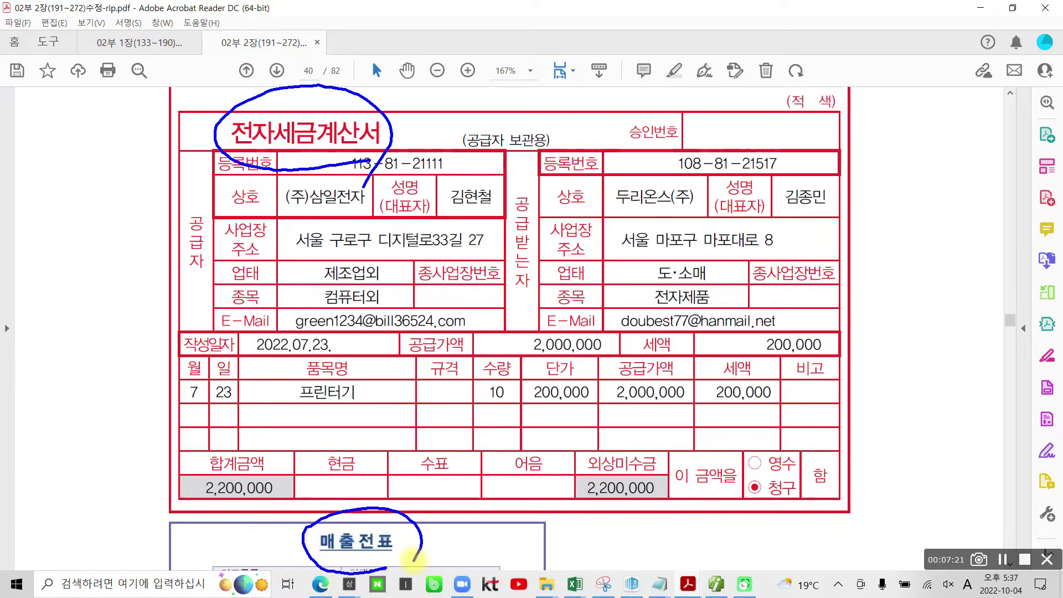
mouse_move(579, 530)
left_mouse_down()
mouse_move(520, 553)
mouse_move(529, 545)
left_mouse_up()
left_click_drag(594, 163, 458, 387)
left_click_drag(481, 196, 617, 343)
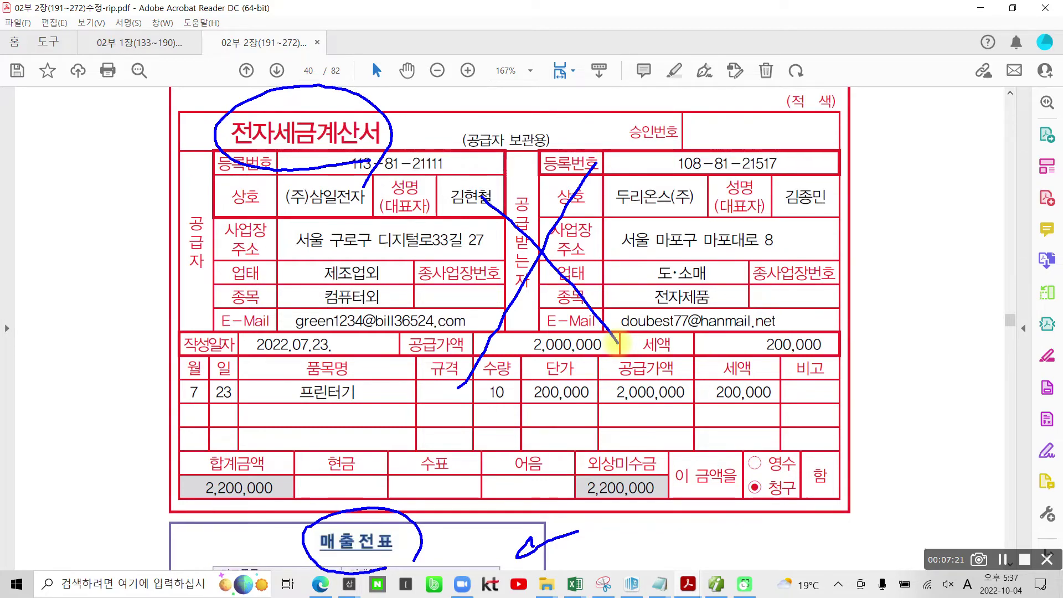
key("Escape")
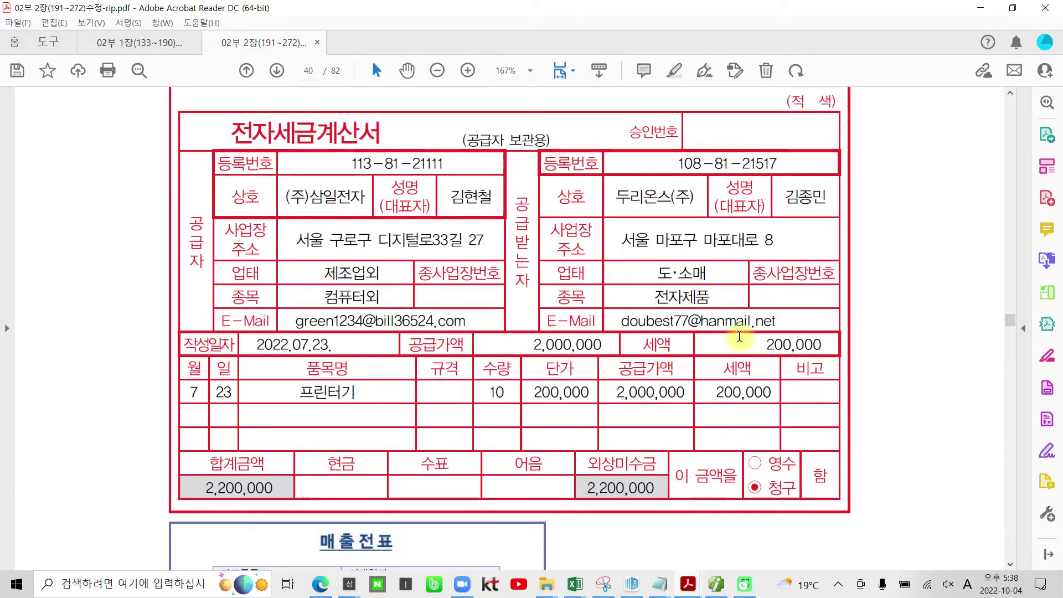
Examine task 3's sale description, selecting the words 발급 후 and clearing the selection
scroll(621, 188, "up", 3)
scroll(619, 224, "up", 2)
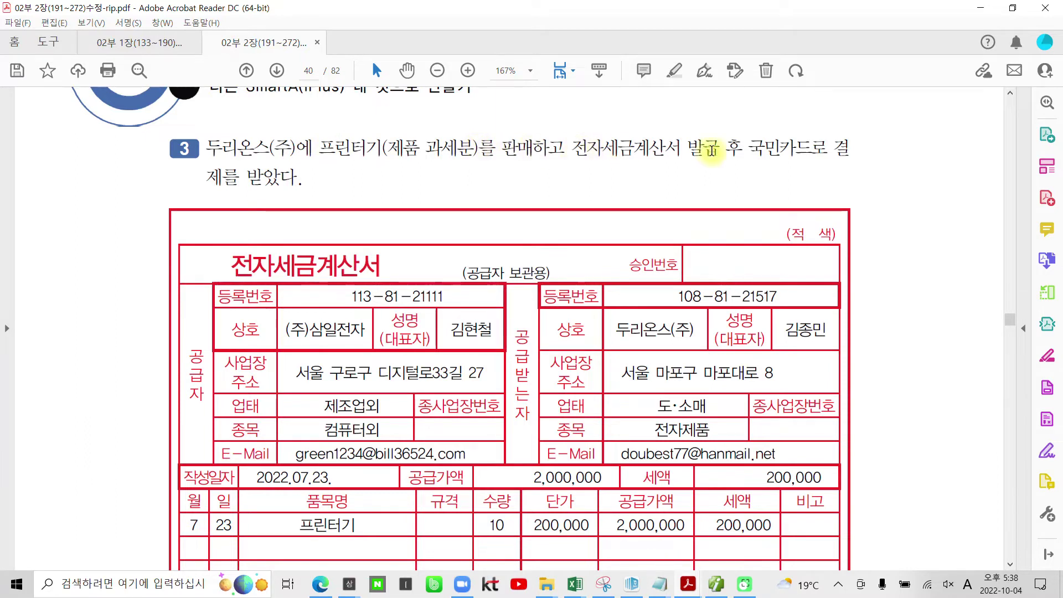
left_click_drag(734, 149, 687, 149)
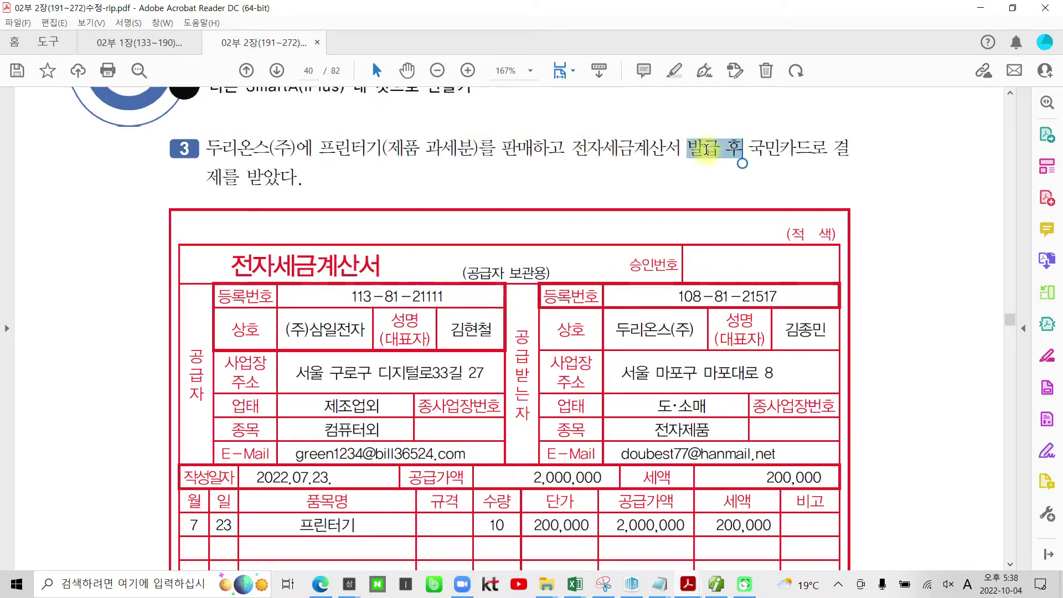
left_click(755, 149)
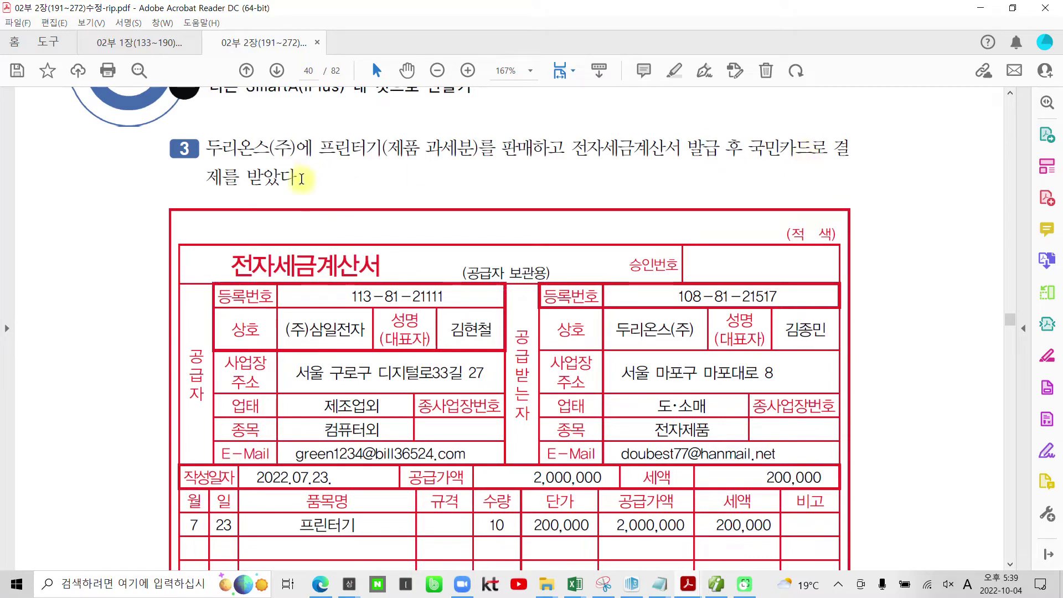
Circle the invoice's 작성일자 2022.07.23 and handwrite 11 beside the tax invoice
scroll(305, 170, "down", 5)
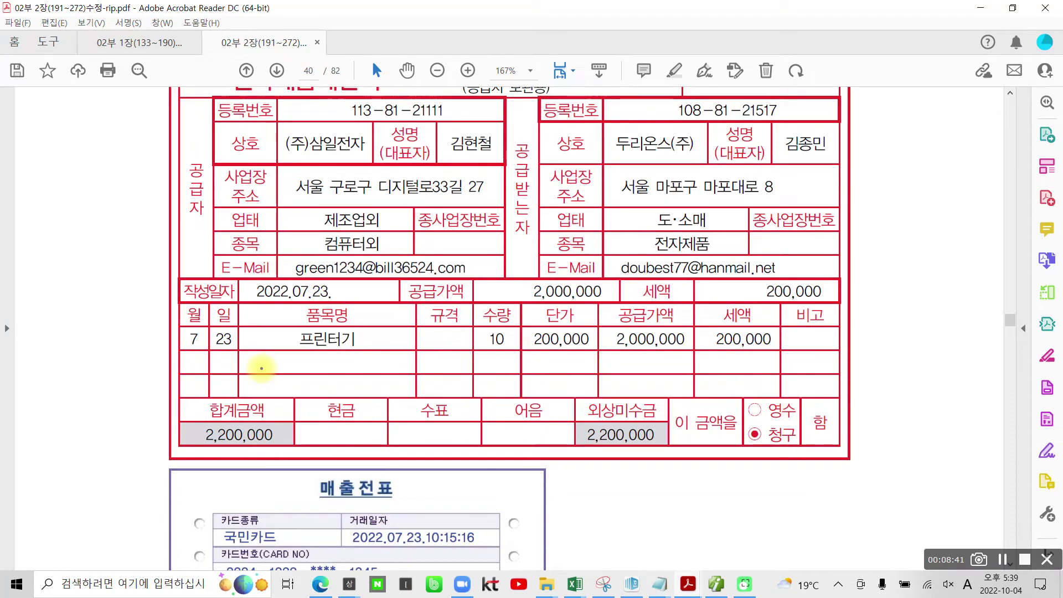
mouse_move(335, 310)
left_mouse_down()
mouse_move(246, 279)
mouse_move(338, 304)
left_mouse_up()
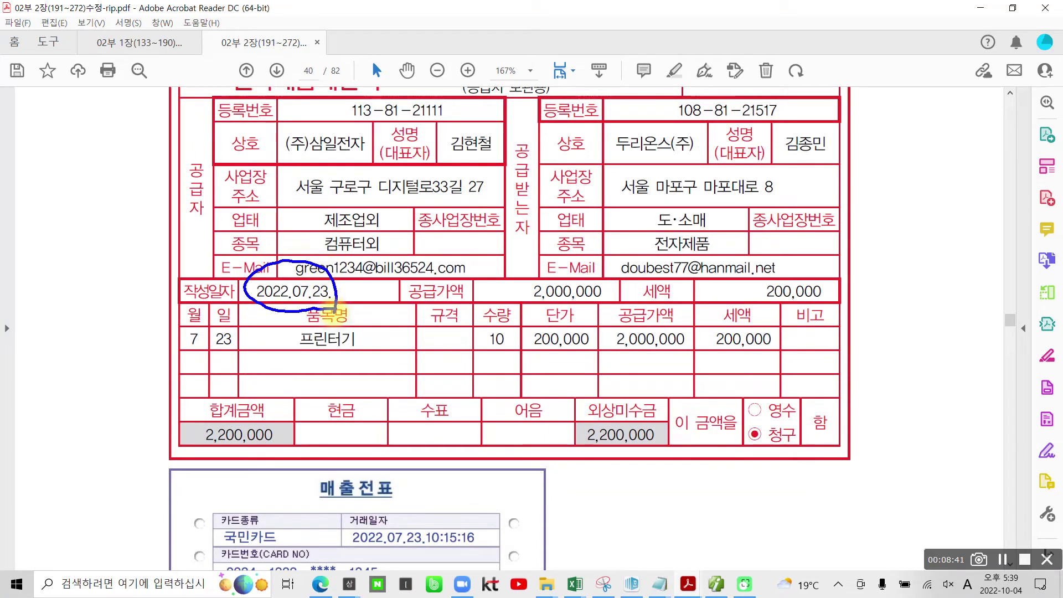
left_click_drag(76, 206, 80, 286)
left_click_drag(112, 197, 113, 278)
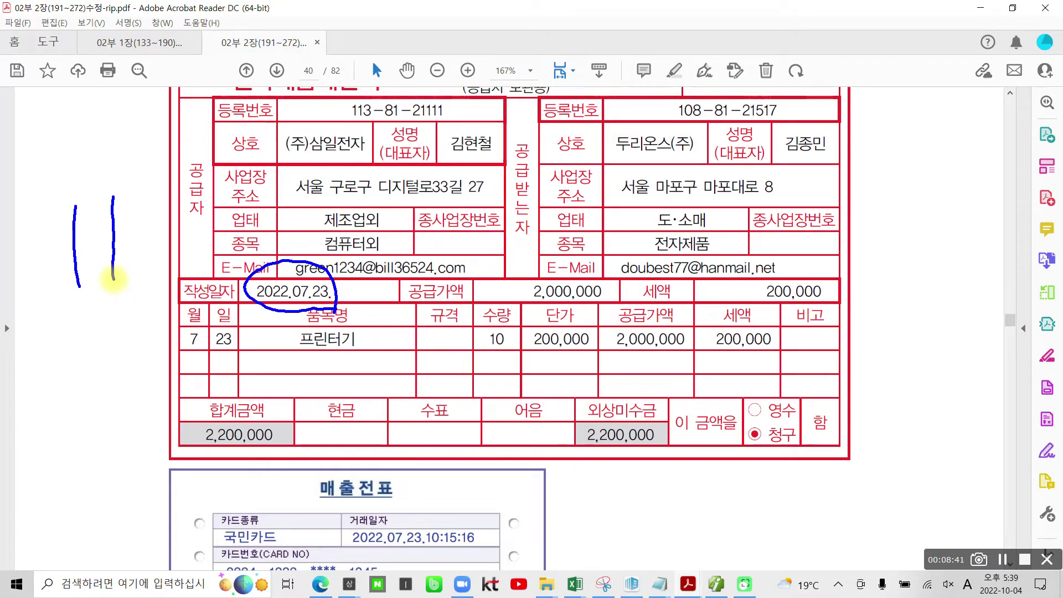
Handwrite 분개 4카드 below the invoice, circle 4카드, and clear all the markings
left_click_drag(745, 455, 748, 494)
mouse_move(775, 443)
left_mouse_down()
mouse_move(764, 487)
mouse_move(775, 485)
left_mouse_up()
mouse_move(712, 519)
left_mouse_down()
mouse_move(775, 490)
mouse_move(789, 497)
left_mouse_up()
mouse_move(763, 501)
left_mouse_down()
mouse_move(764, 521)
mouse_move(789, 525)
left_mouse_up()
left_click_drag(794, 471, 803, 517)
left_click_drag(827, 471, 827, 510)
mouse_move(814, 487)
left_mouse_down()
mouse_move(844, 470)
mouse_move(844, 523)
left_mouse_up()
mouse_move(928, 441)
left_mouse_down()
mouse_move(888, 492)
mouse_move(940, 477)
mouse_move(916, 506)
mouse_move(952, 492)
left_mouse_up()
left_click_drag(976, 437, 980, 495)
mouse_move(980, 474)
left_mouse_down()
mouse_move(1015, 464)
mouse_move(1037, 475)
left_mouse_up()
mouse_move(899, 451)
left_mouse_down()
mouse_move(952, 523)
mouse_move(1016, 515)
left_mouse_up()
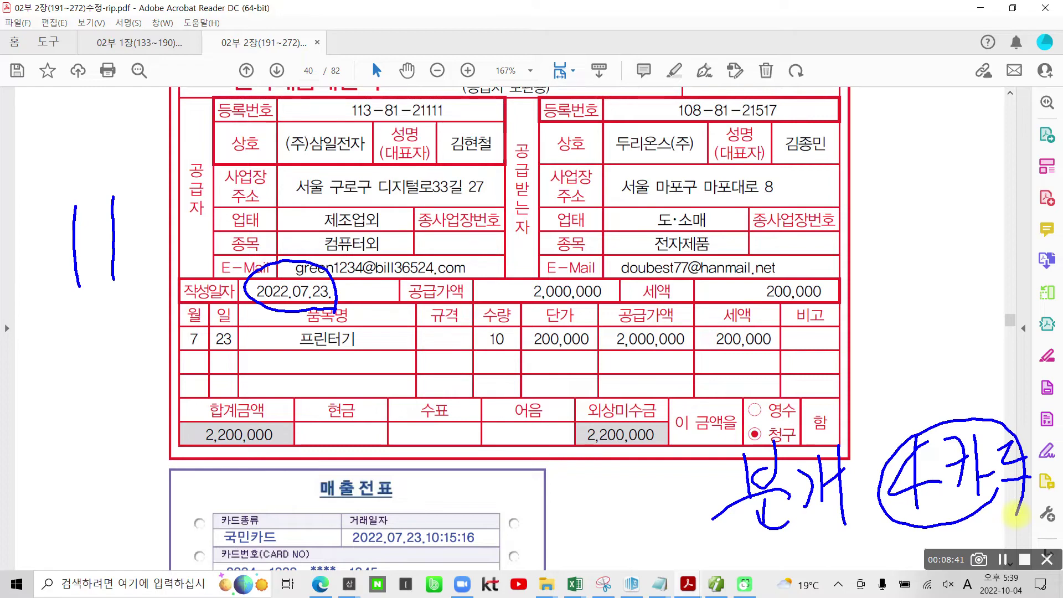
key("Escape")
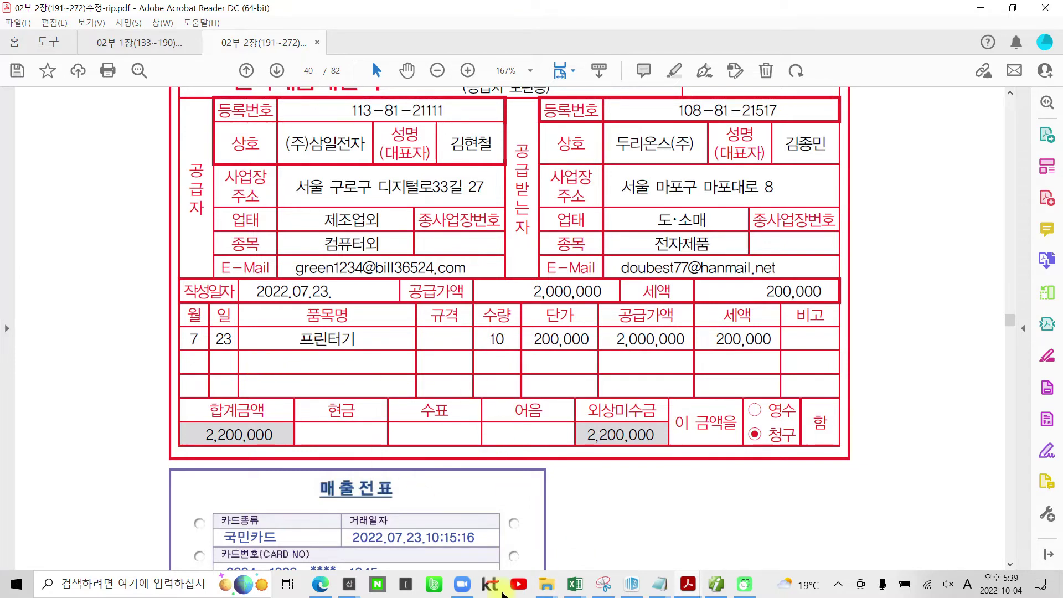
Switch to SmartA and open a new sales entry line dated July 23
left_click(716, 584)
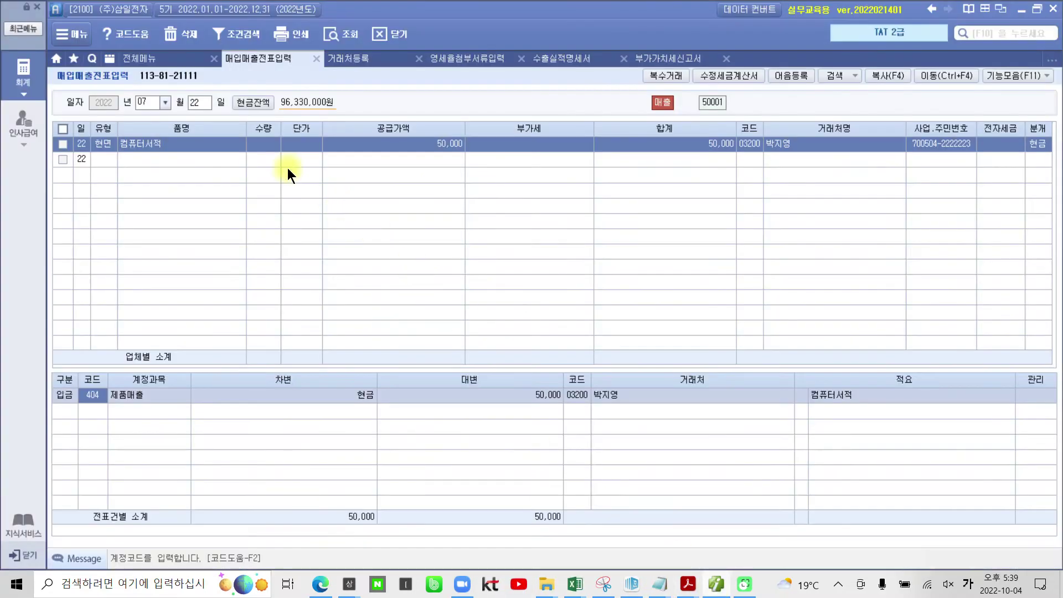
left_click(189, 104)
type("23")
key("Return")
key("Return")
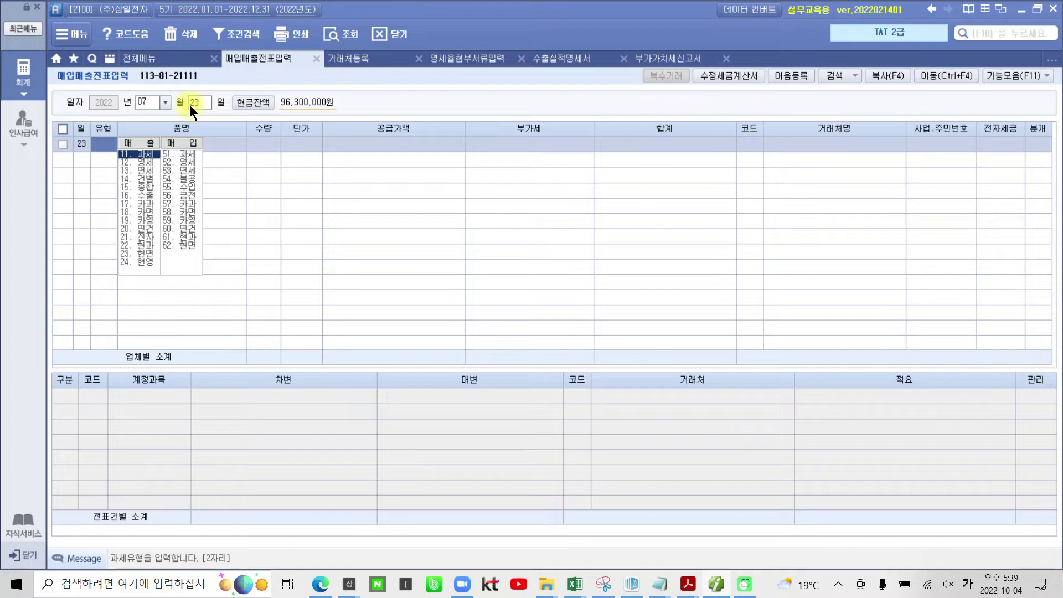
Enter the July 23 sale as type 11 과세 for 프린터기, quantity 10 at a unit price of 200,000
type("11")
key("Return")
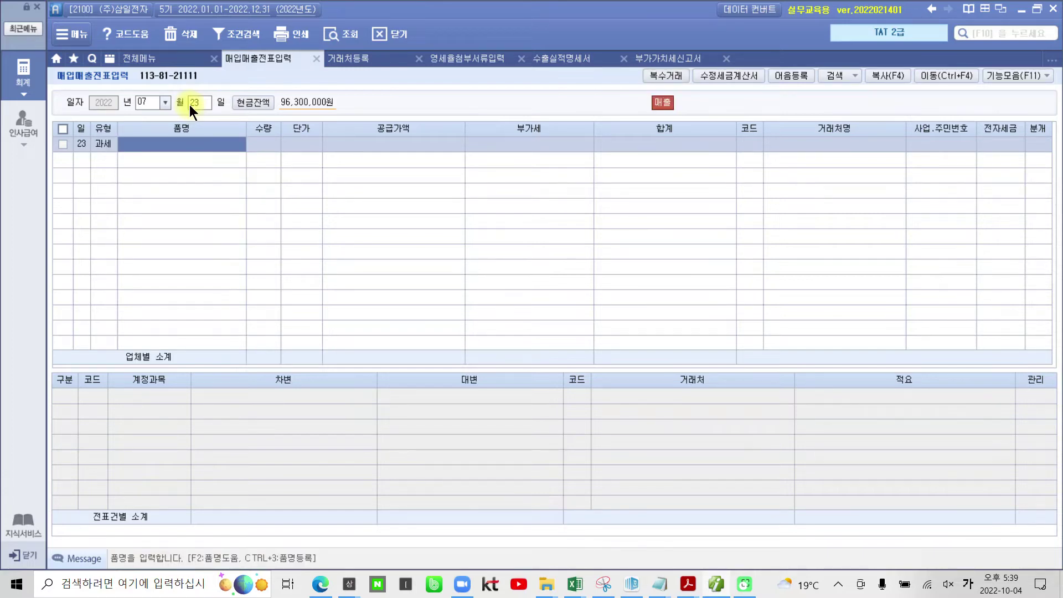
type("프린트")
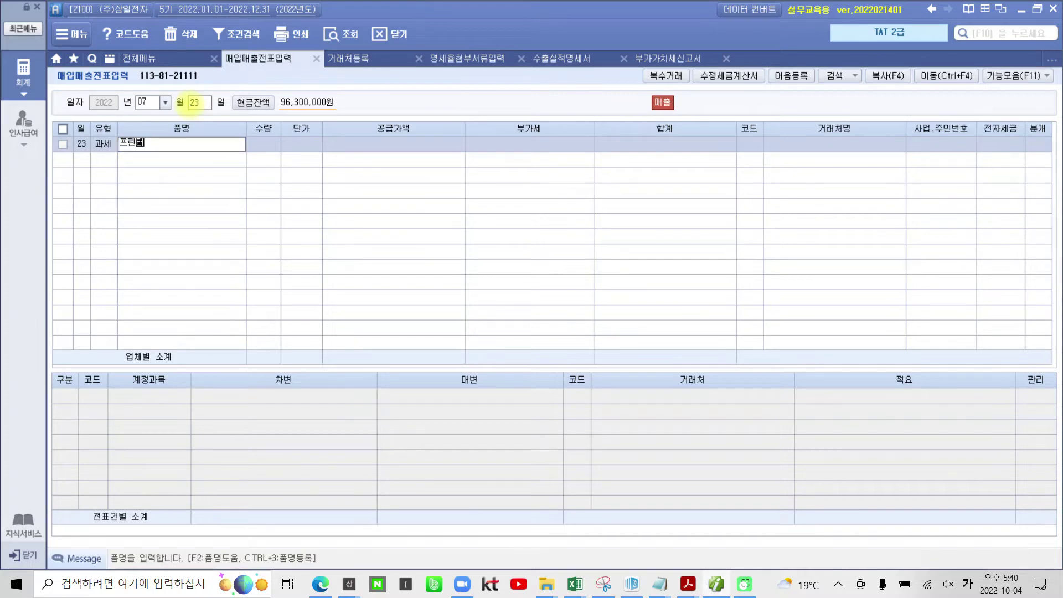
type("기")
key("Return")
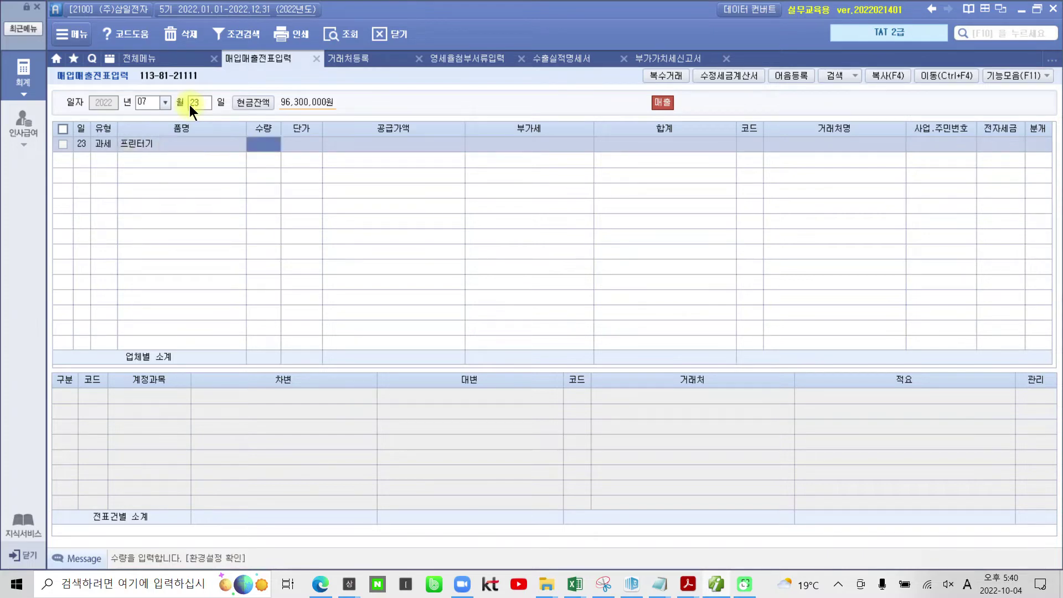
type("10")
key("Return")
type("200000")
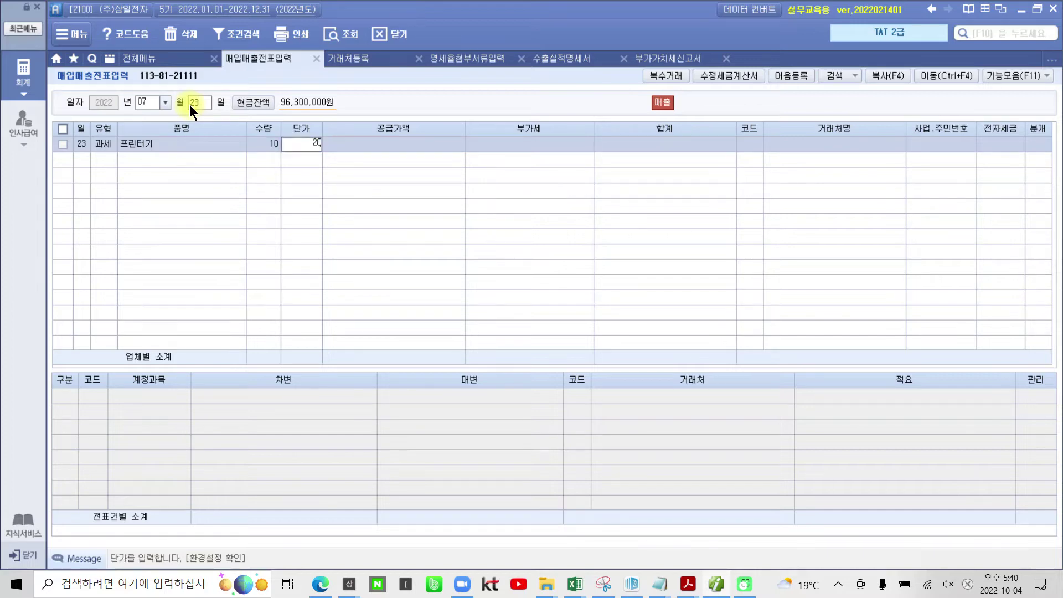
key("Return")
key("Return")
key("Return")
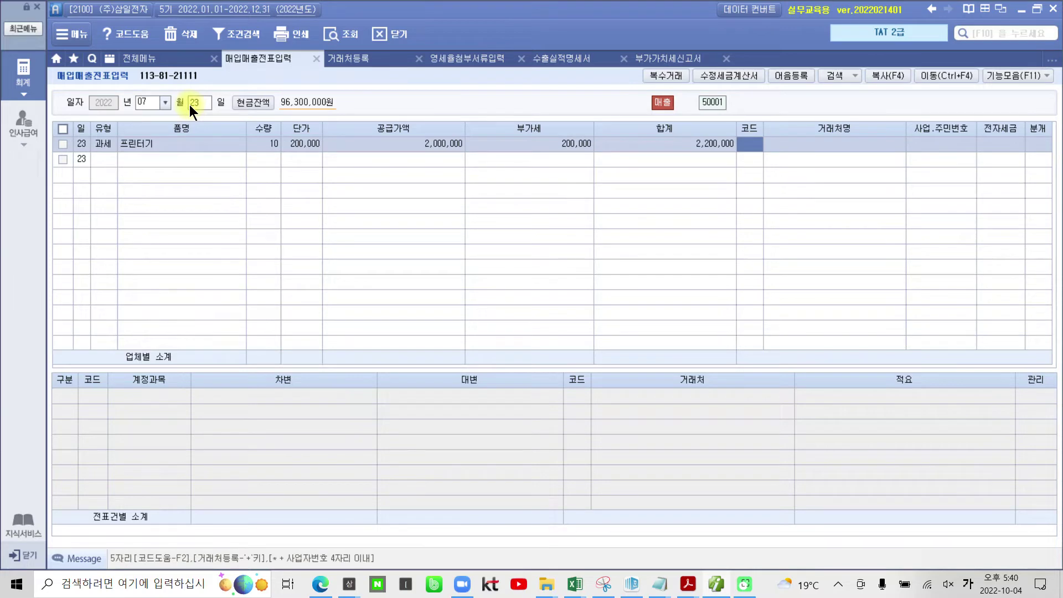
Set the sale's customer to 두리온스(주) and mark its electronic tax invoice as 전자입력
type("두리")
key("Return")
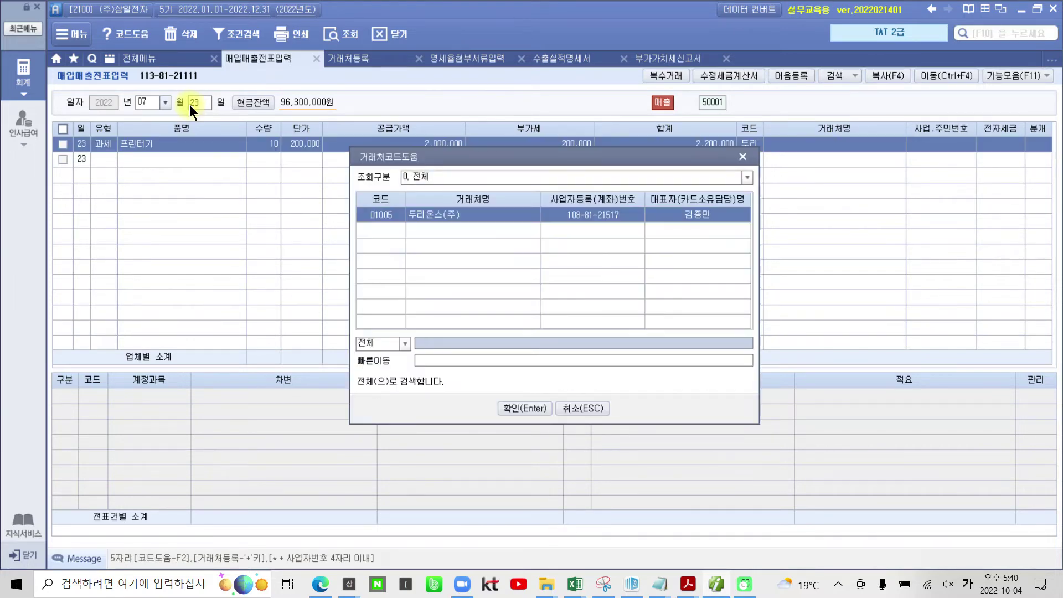
key("Return")
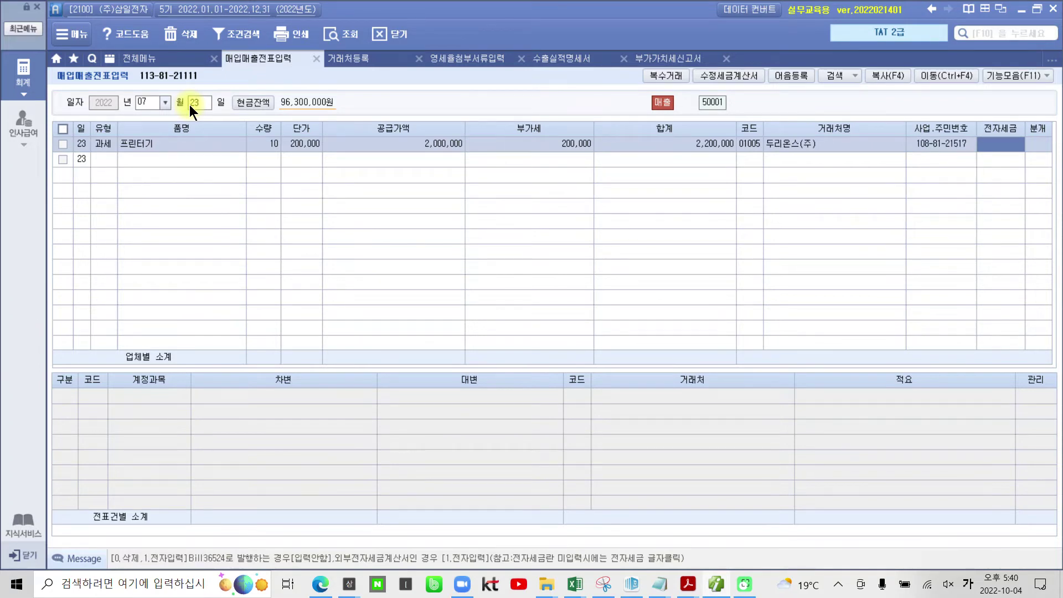
key("1")
key("Return")
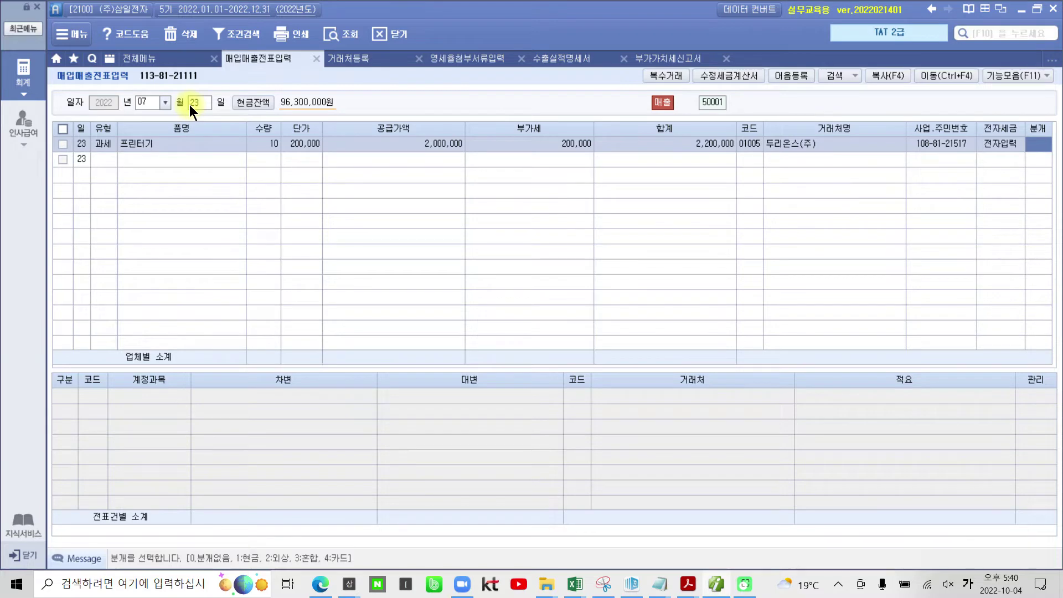
Set the sale's journal type to 4 카드 with 국민카드사 as the credit card company
key("4")
key("Return")
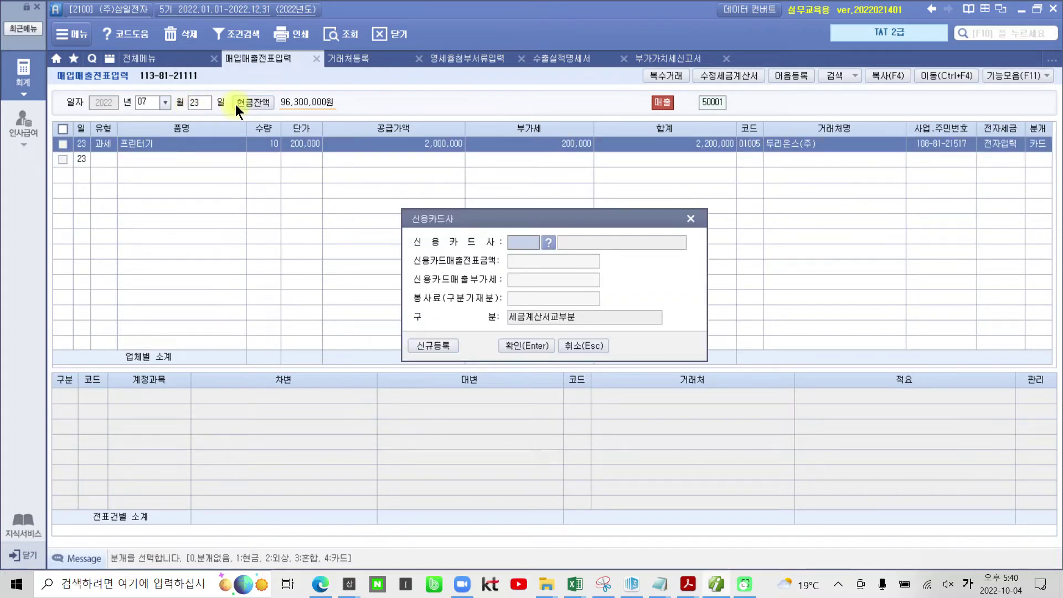
left_click(548, 239)
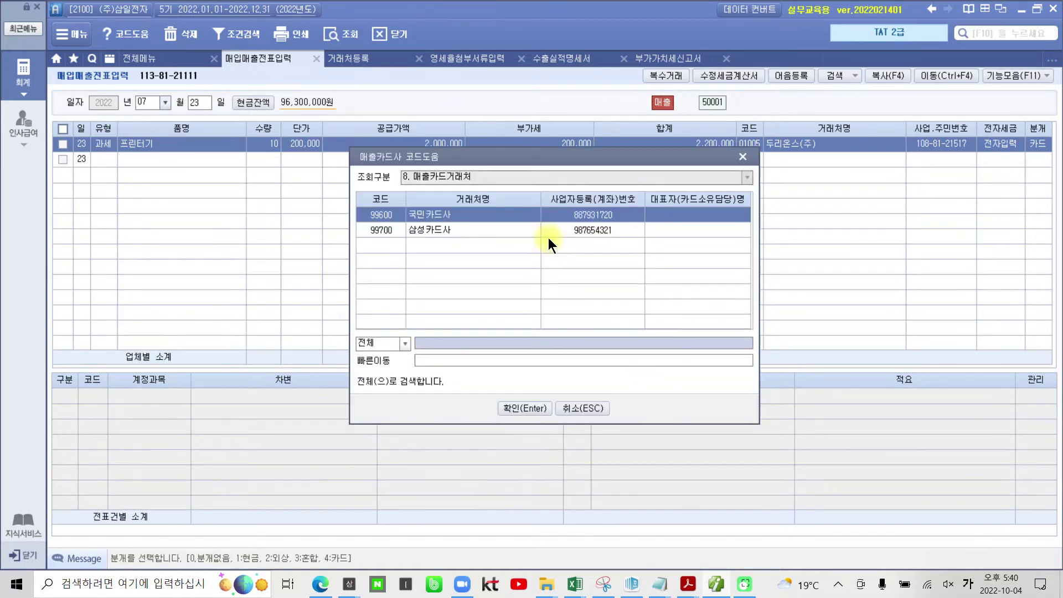
left_click(527, 409)
left_click(523, 345)
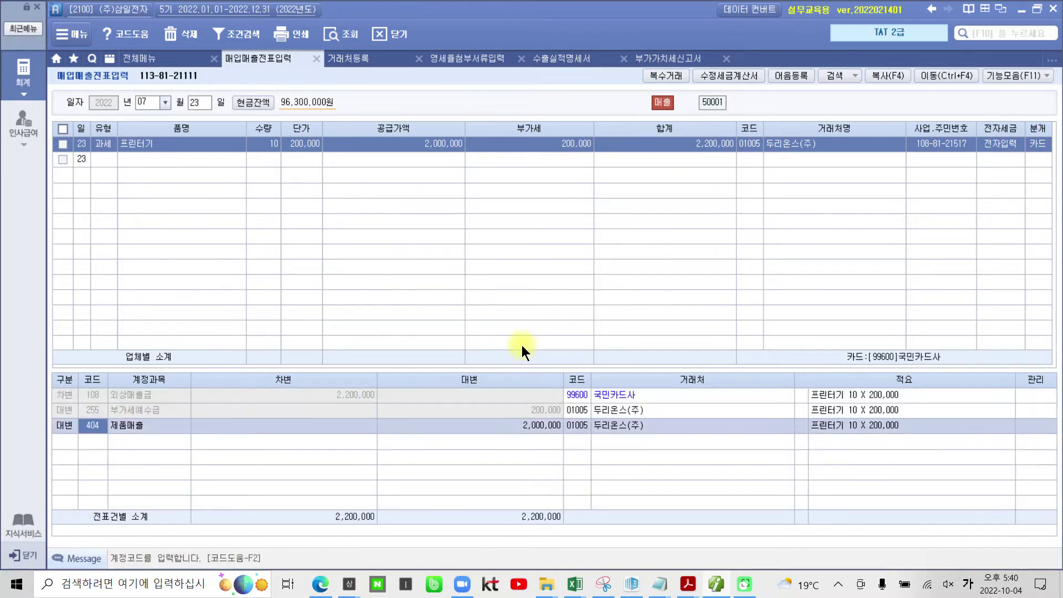
Review the 부가세예수금 and 제품매출 journal lines, check the tax invoice in Acrobat Reader, and return to SmartA
left_click(122, 404)
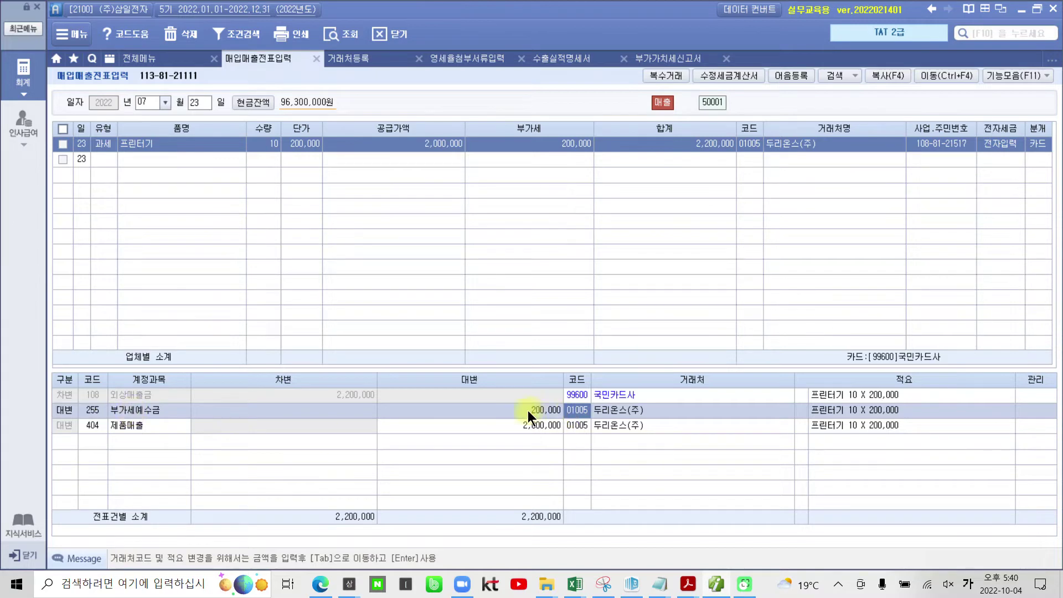
left_click(528, 425)
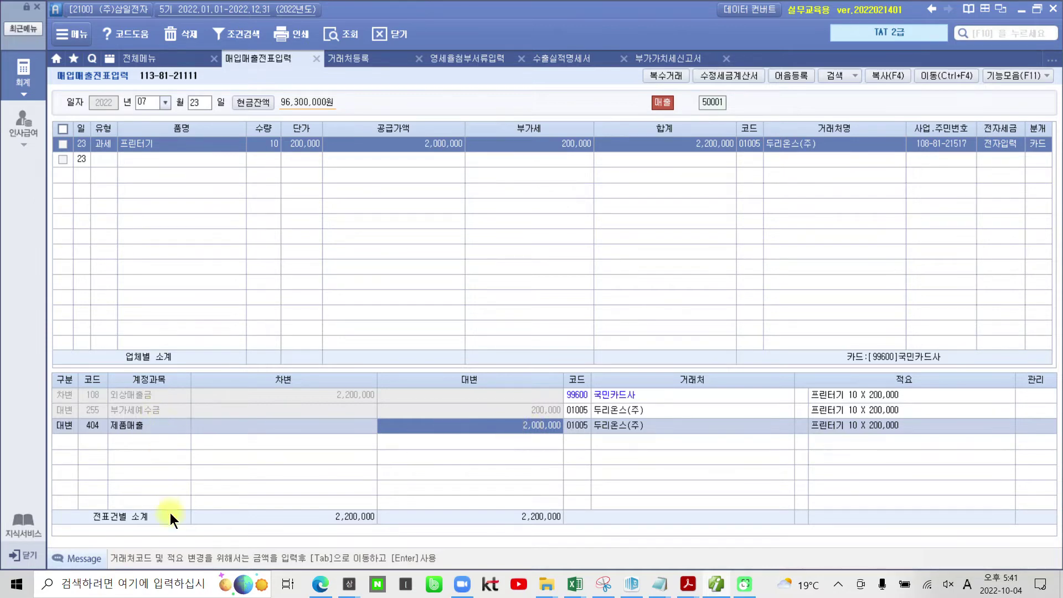
mouse_move(686, 583)
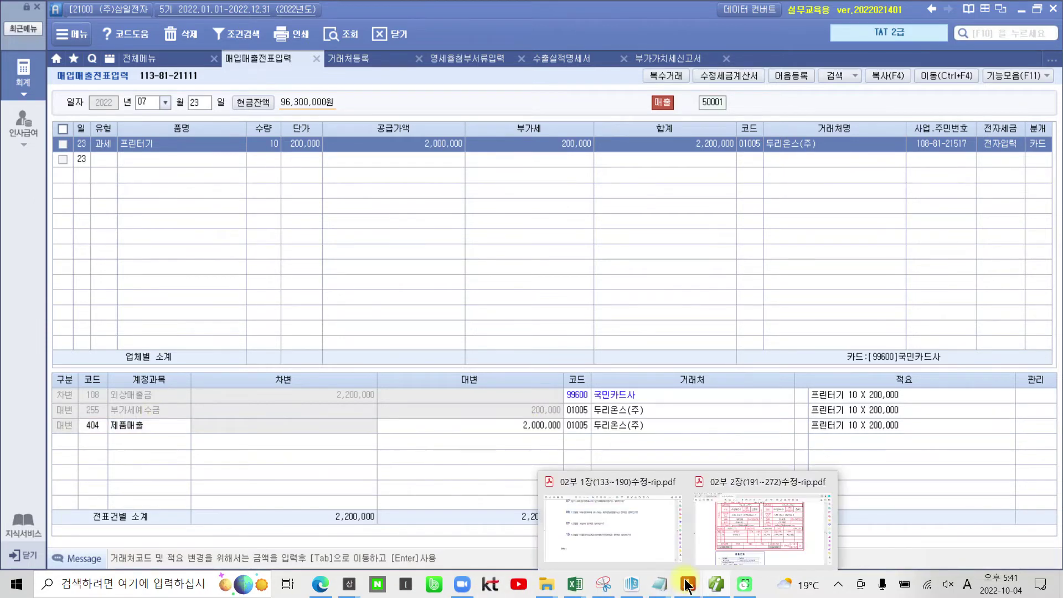
left_click(687, 583)
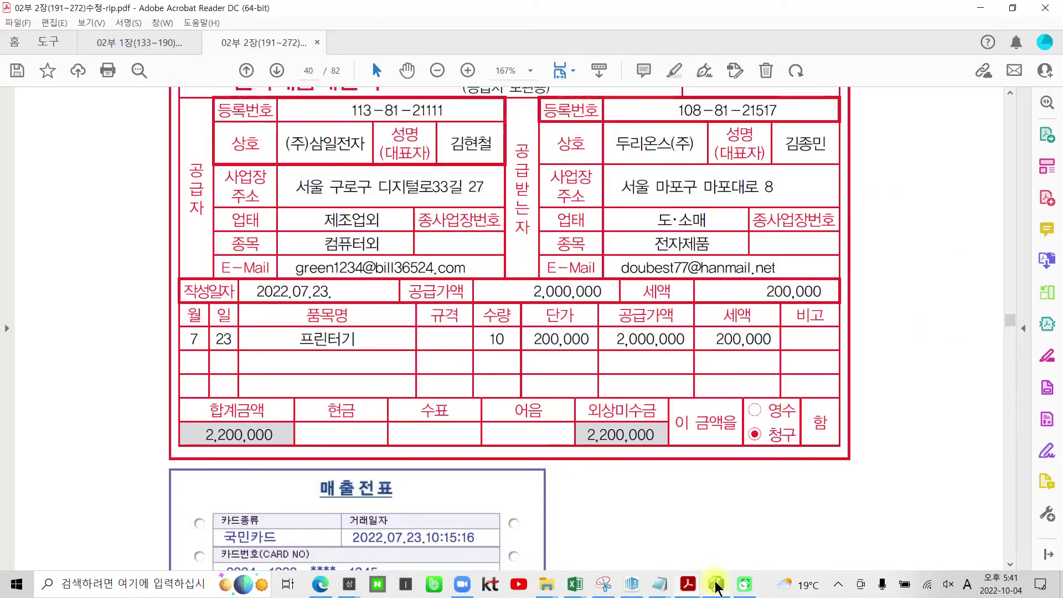
left_click(716, 584)
left_click(716, 585)
left_click(716, 586)
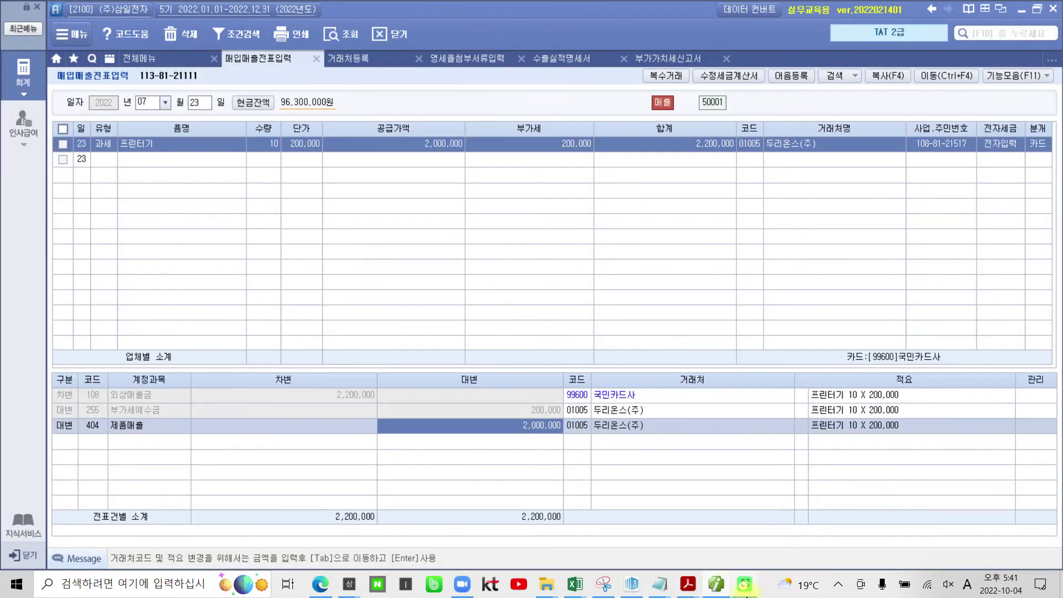
mouse_move(314, 594)
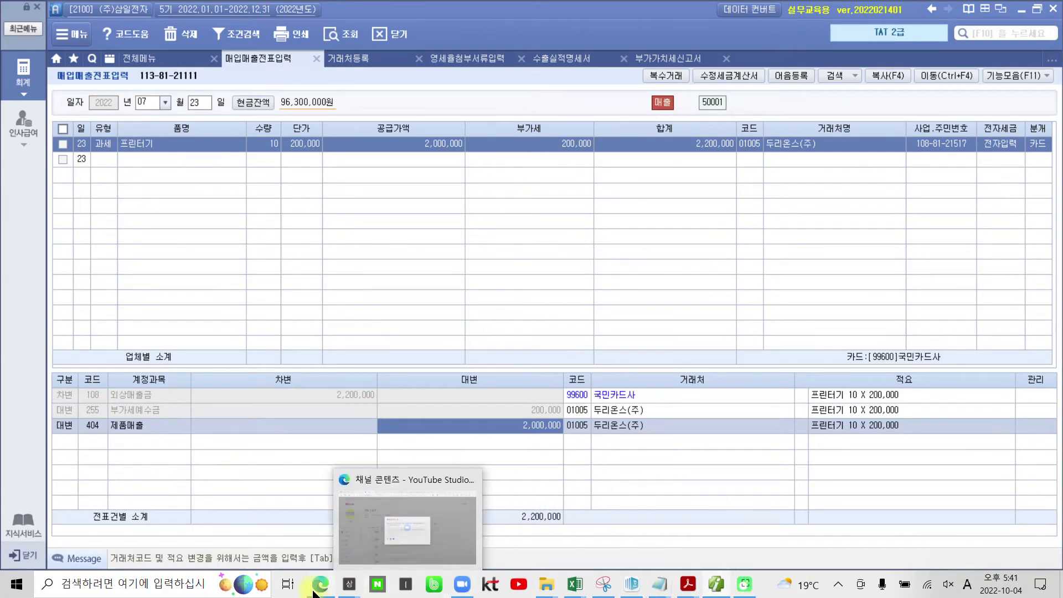
left_click(712, 589)
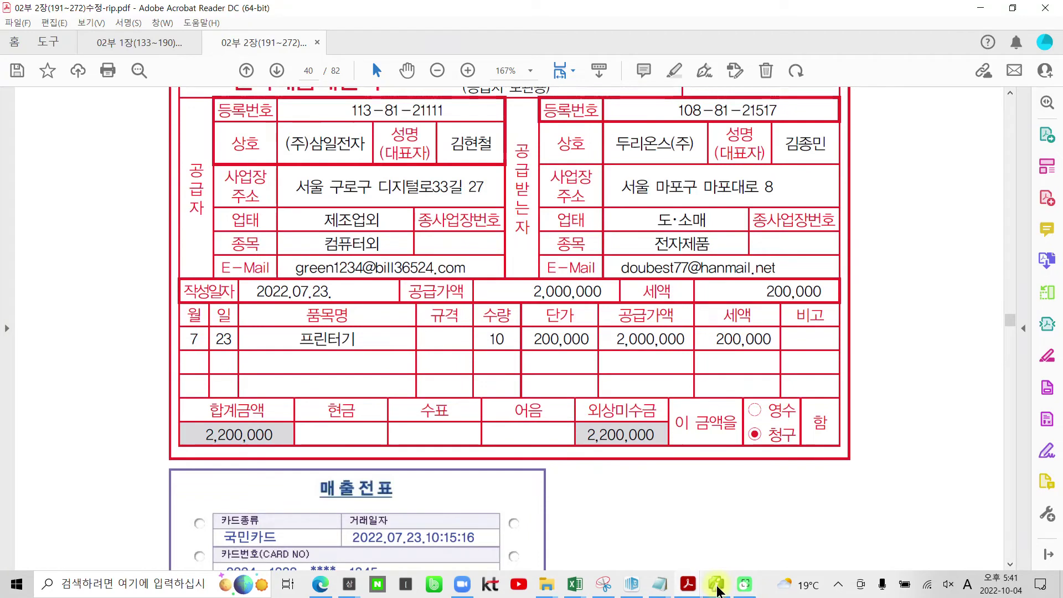
left_click(715, 587)
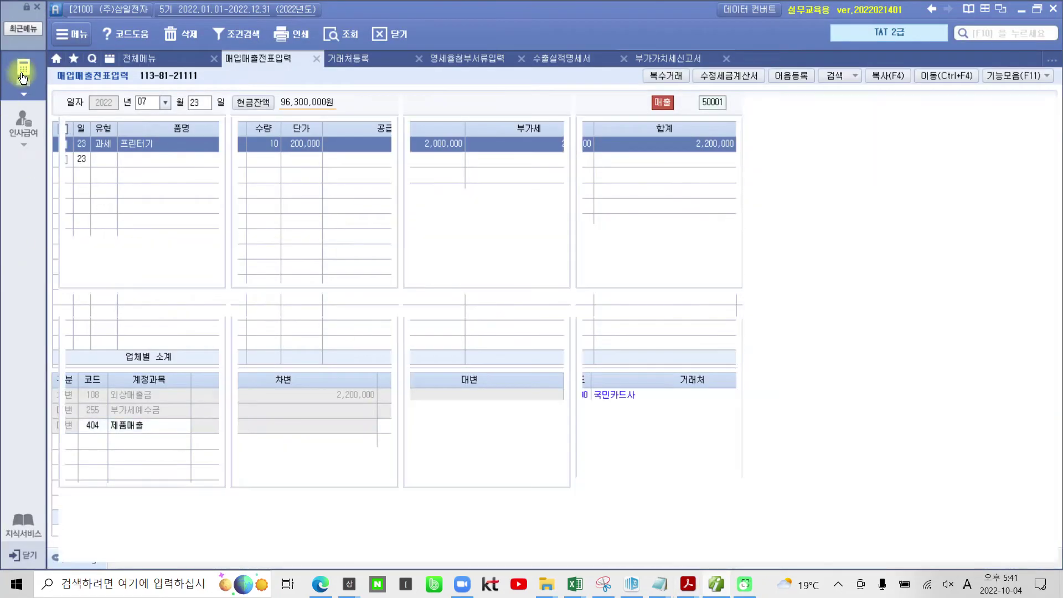
Open the 신용카드매출전표발행집계표 form and set its period to July through September
left_click(23, 77)
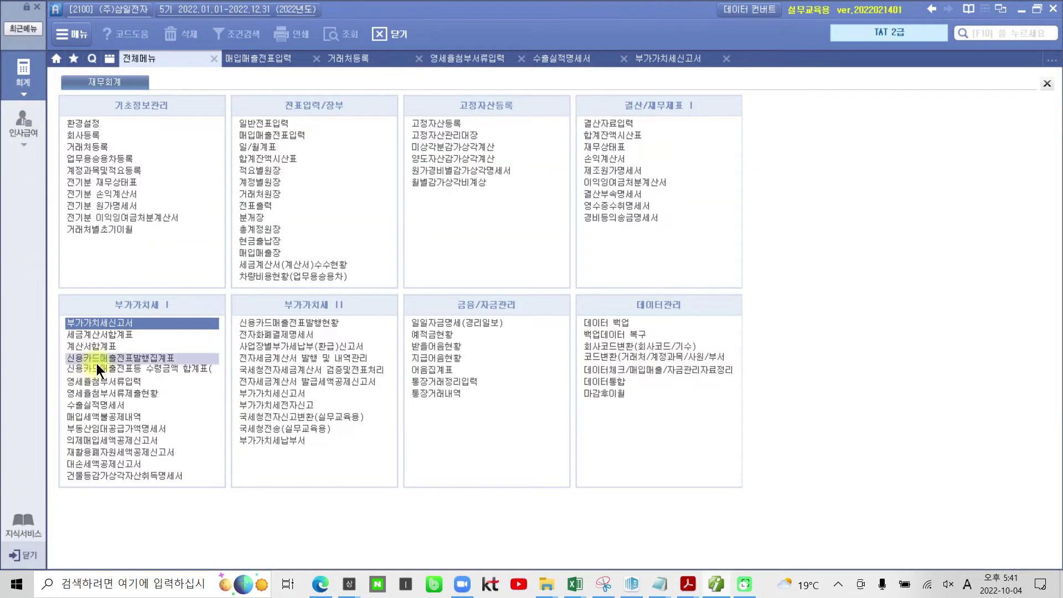
left_click(152, 358)
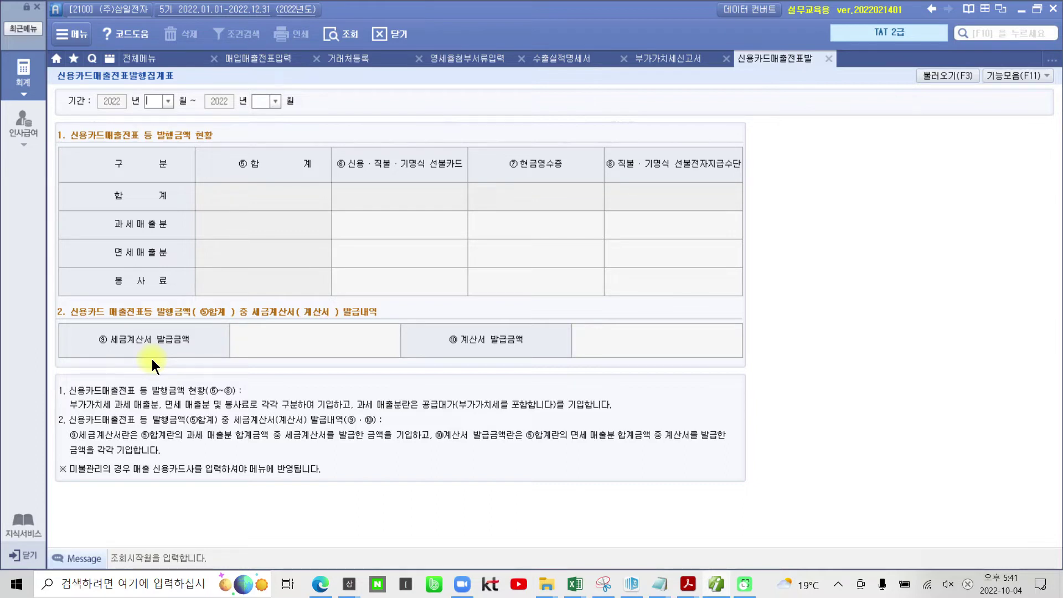
type("7")
key("Return")
type("9")
key("Return")
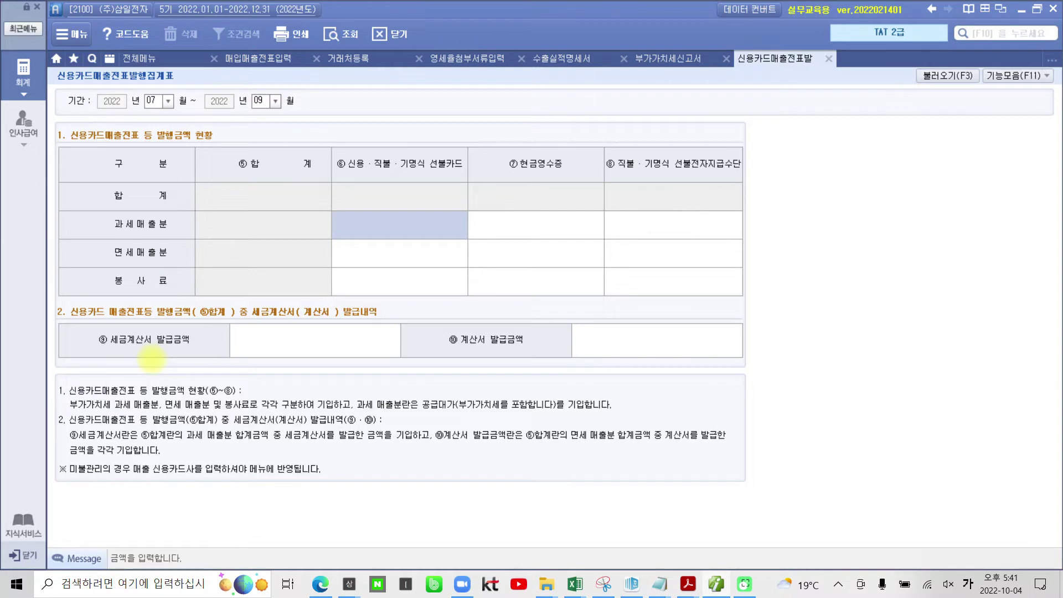
Load the general and purchase/sales voucher data into the 신용카드매출전표발행집계표
mouse_move(957, 123)
left_mouse_down()
mouse_move(908, 49)
mouse_move(975, 120)
mouse_move(944, 125)
mouse_move(929, 233)
left_mouse_up()
left_click_drag(925, 111, 951, 99)
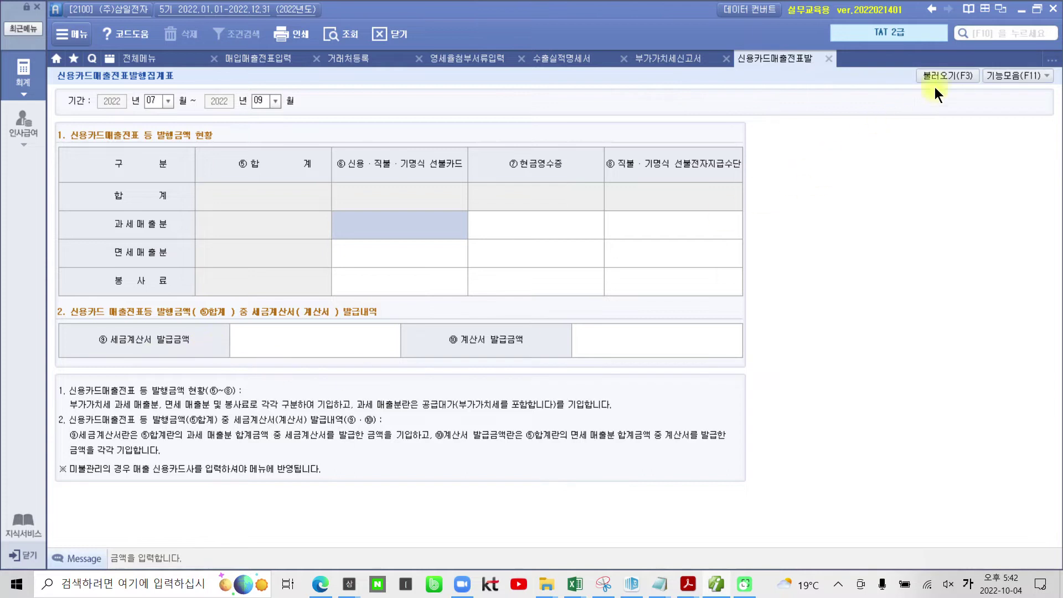
left_click(957, 71)
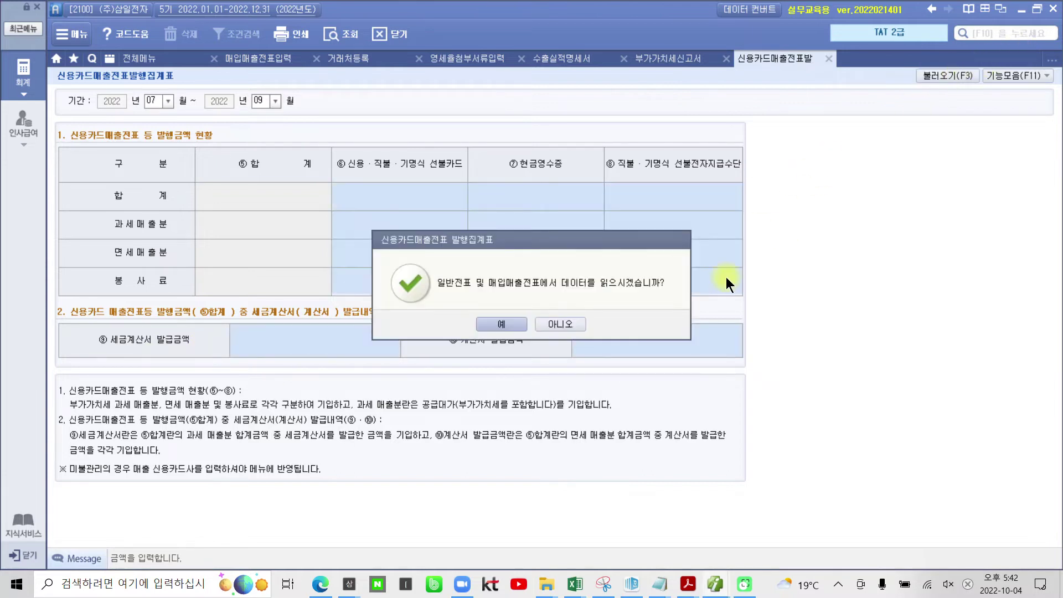
left_click(492, 323)
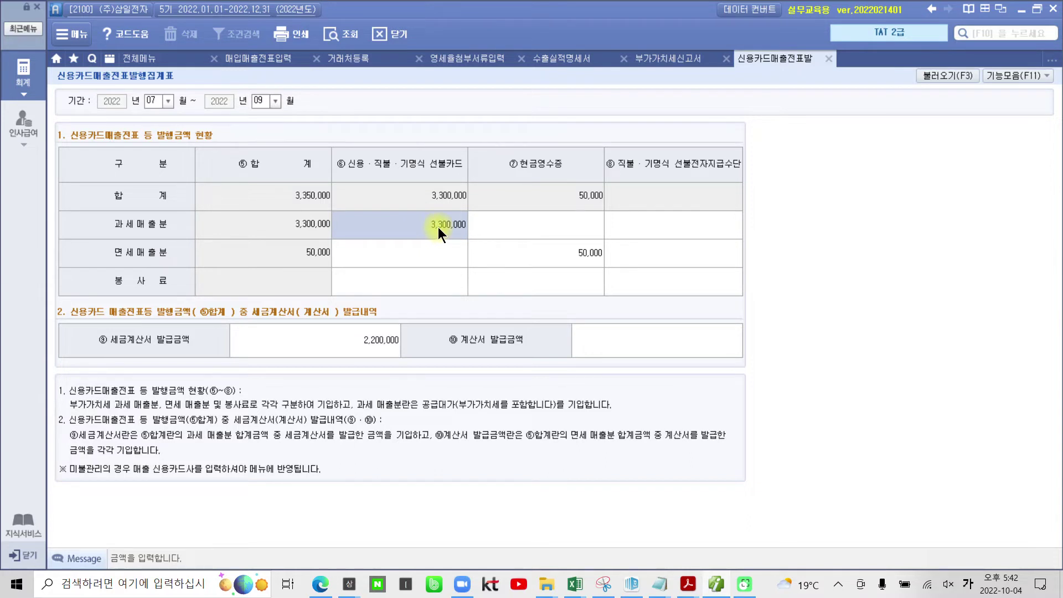
Box the section 2 heading, circle the 세금계산서 발급금액 with a 1 beneath it, and cross out the empty 계산서 발급금액
left_click(564, 250)
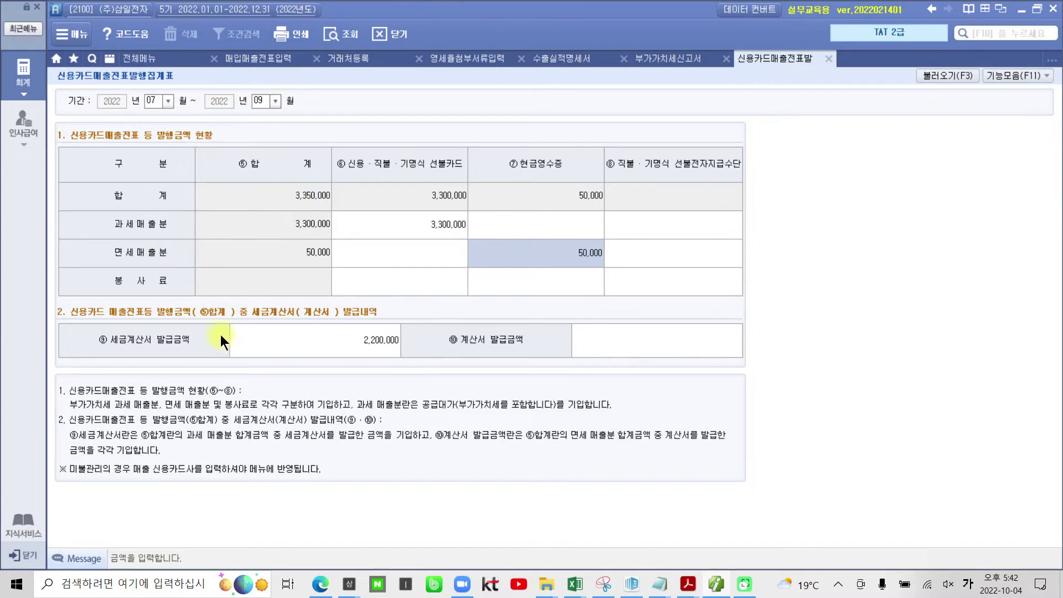
left_click_drag(39, 299, 307, 327)
left_click_drag(371, 331, 416, 325)
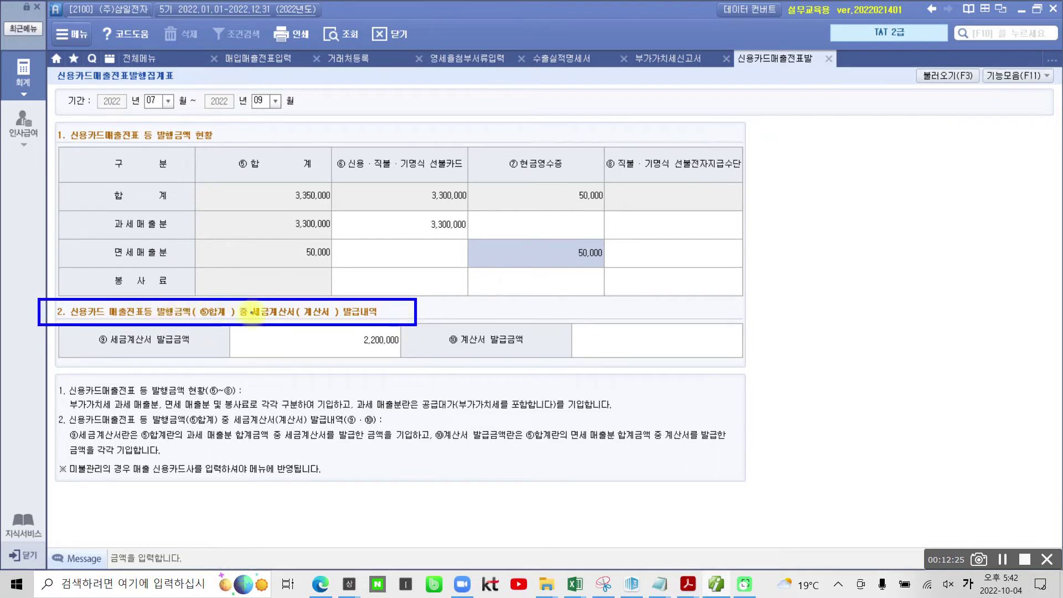
left_click_drag(252, 319, 385, 318)
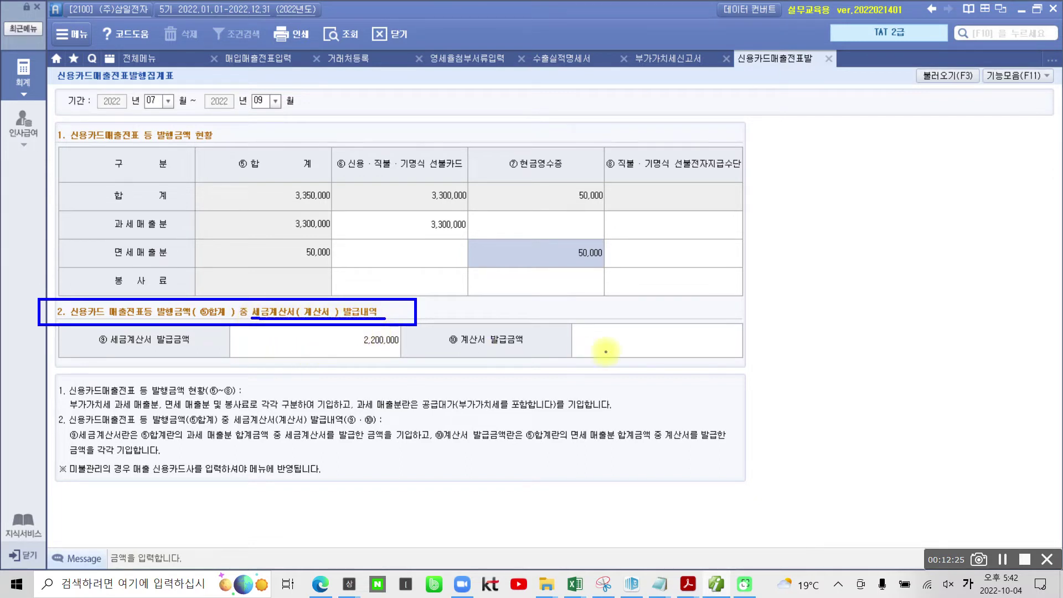
left_click_drag(337, 352, 399, 351)
mouse_move(624, 354)
left_mouse_down()
mouse_move(710, 355)
mouse_move(680, 354)
mouse_move(700, 360)
left_mouse_up()
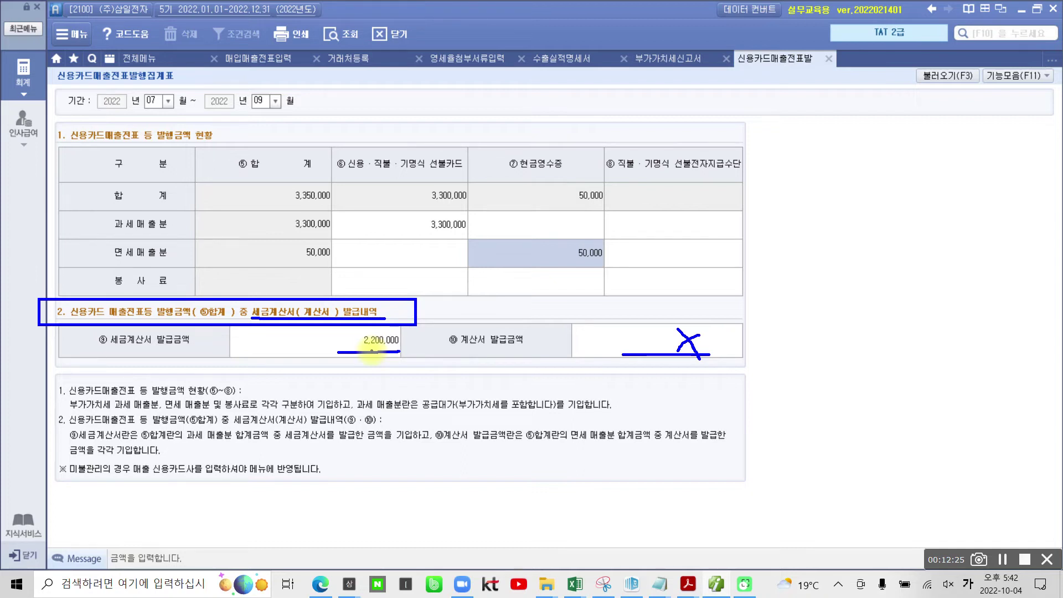
mouse_move(395, 358)
left_mouse_down()
mouse_move(326, 323)
mouse_move(403, 360)
mouse_move(340, 423)
mouse_move(363, 376)
mouse_move(367, 419)
left_mouse_up()
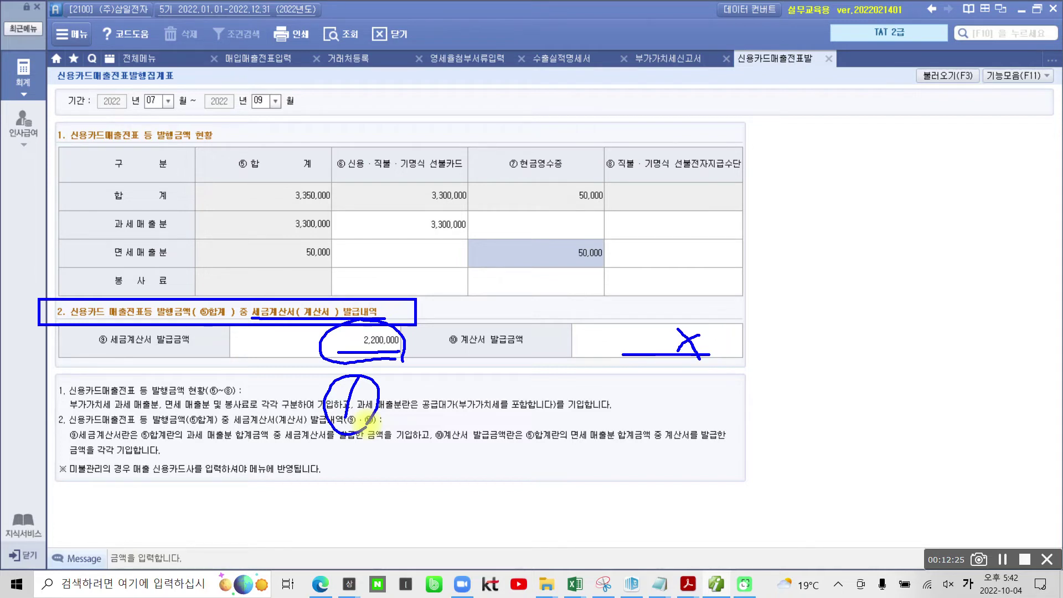
Underline the credit card sales total, handwrite -22 beneath it, and write a circled 1,100,000 below
left_click_drag(416, 217, 471, 219)
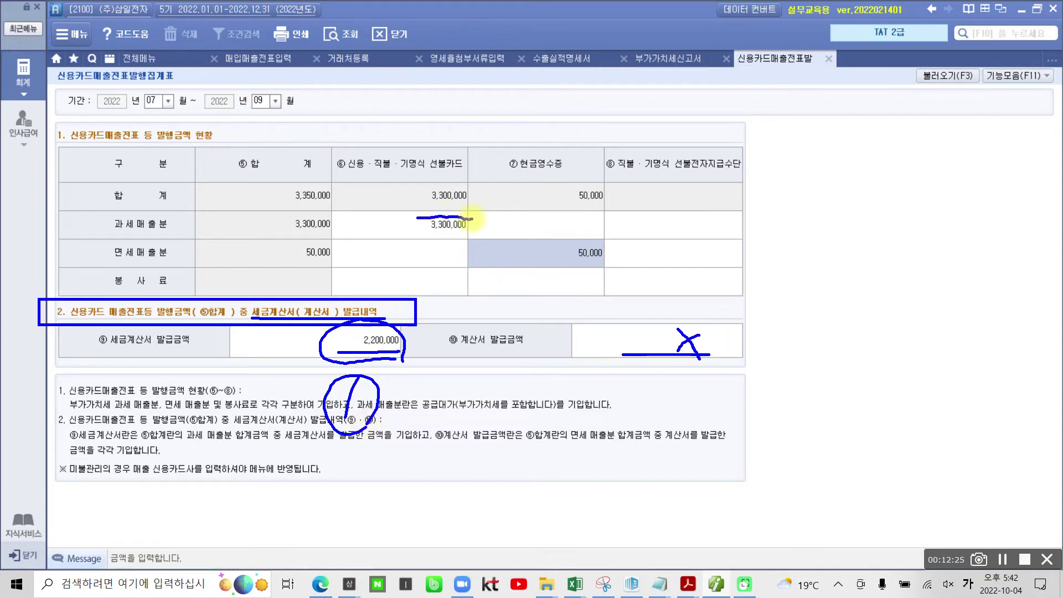
left_click_drag(384, 252, 403, 250)
left_click_drag(414, 247, 440, 265)
left_click_drag(445, 249, 458, 268)
left_click_drag(471, 252, 499, 249)
mouse_move(437, 288)
left_mouse_down()
mouse_move(438, 320)
mouse_move(452, 327)
left_mouse_up()
left_click_drag(472, 288, 473, 321)
mouse_move(488, 290)
left_mouse_down()
mouse_move(488, 312)
mouse_move(530, 293)
mouse_move(519, 332)
mouse_move(567, 315)
mouse_move(437, 285)
mouse_move(568, 341)
mouse_move(545, 355)
left_mouse_up()
Circle the tax-exempt cash receipt amount with an arrow, clear all the markings, and close the 신용카드매출전표발행집계표
mouse_move(618, 280)
left_mouse_down()
mouse_move(578, 287)
mouse_move(600, 232)
mouse_move(638, 279)
mouse_move(760, 242)
mouse_move(752, 250)
left_mouse_up()
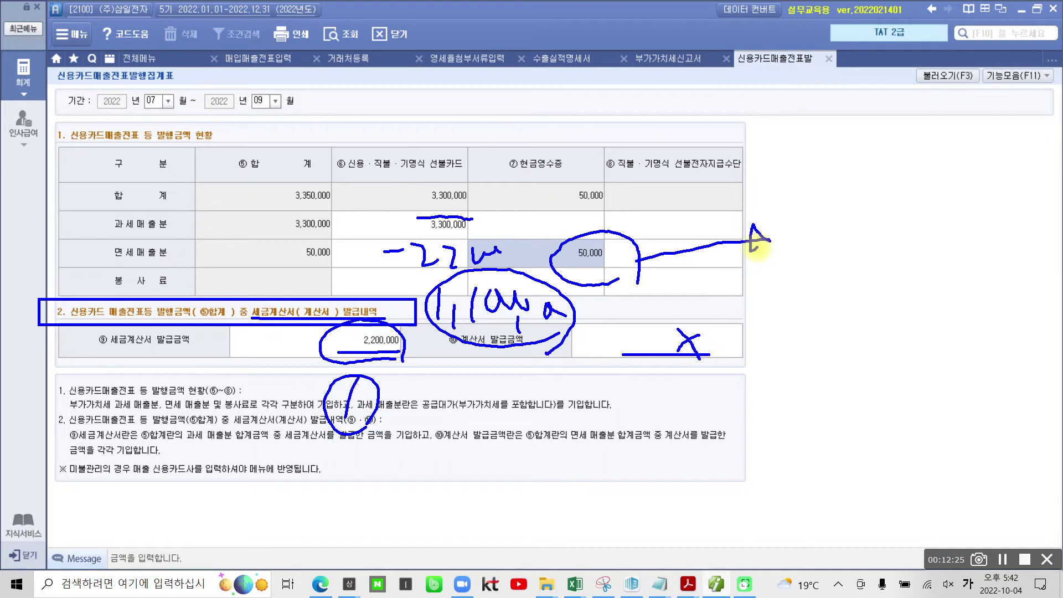
mouse_move(518, 349)
left_mouse_down()
mouse_move(419, 304)
mouse_move(571, 338)
mouse_move(549, 351)
left_mouse_up()
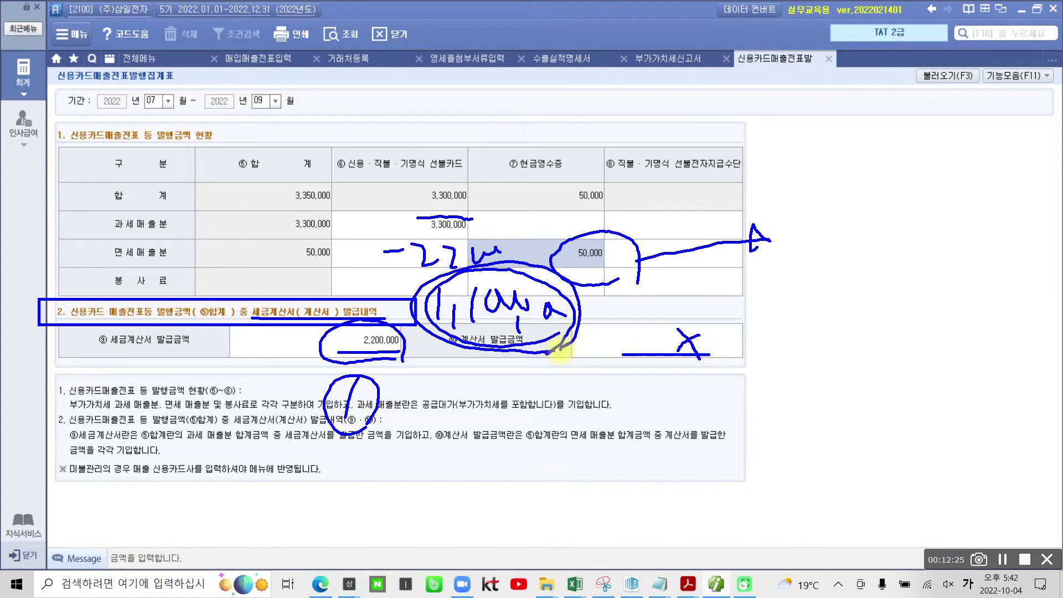
mouse_move(431, 198)
left_mouse_down()
mouse_move(389, 232)
mouse_move(421, 239)
left_mouse_up()
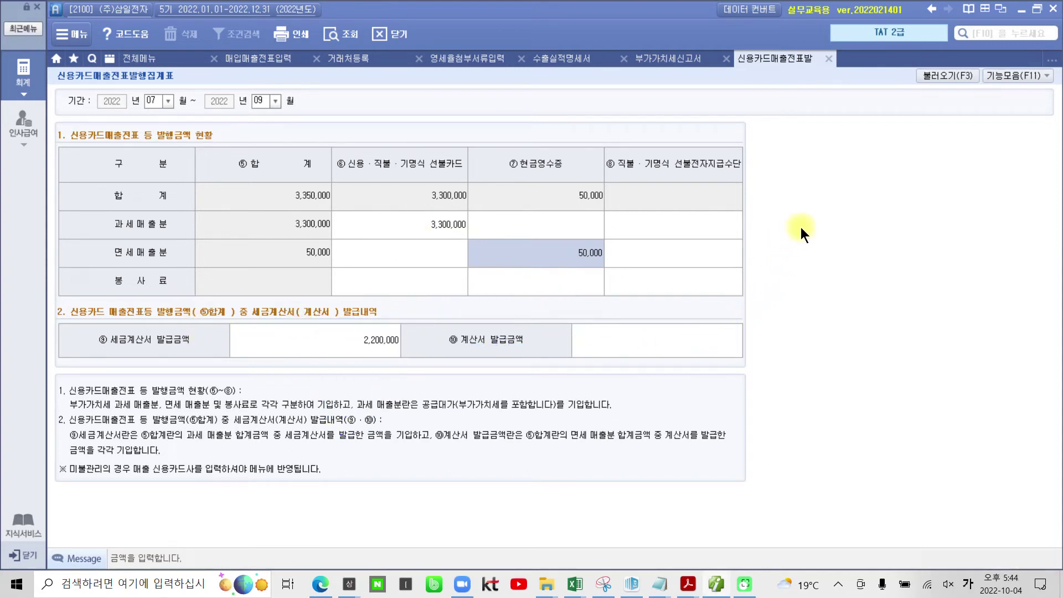
left_click(827, 59)
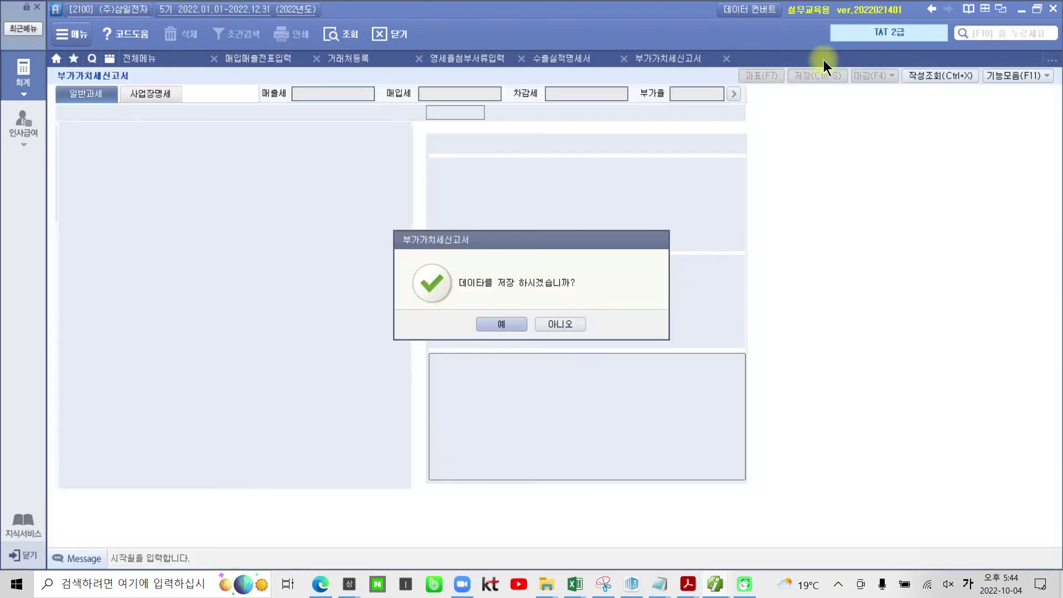
Save the 부가가치세신고서 data, query the July 1 to September 30 return again, and decline loading the saved contents
left_click(501, 323)
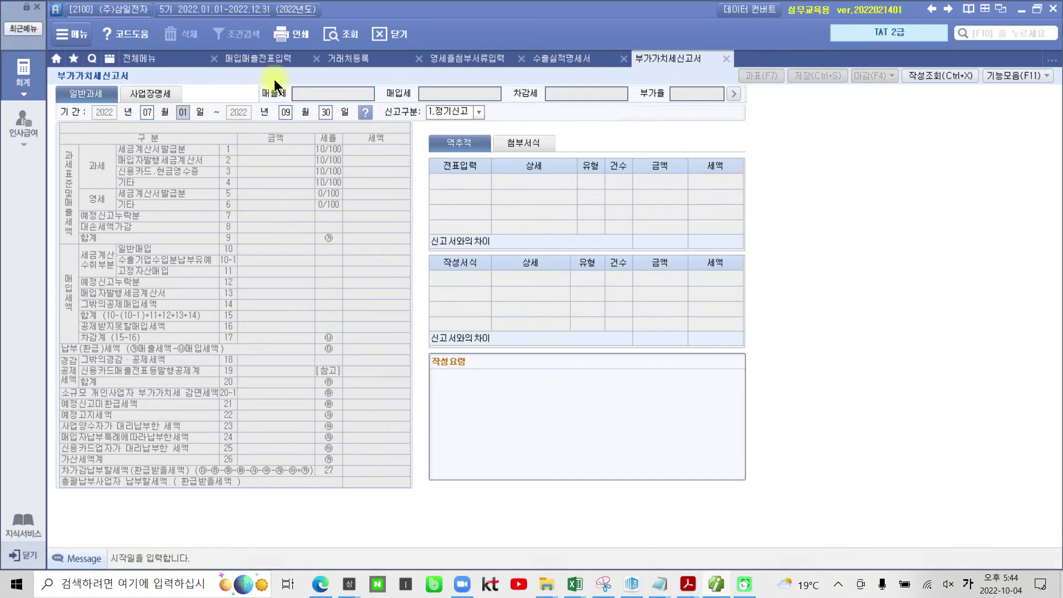
left_click(351, 38)
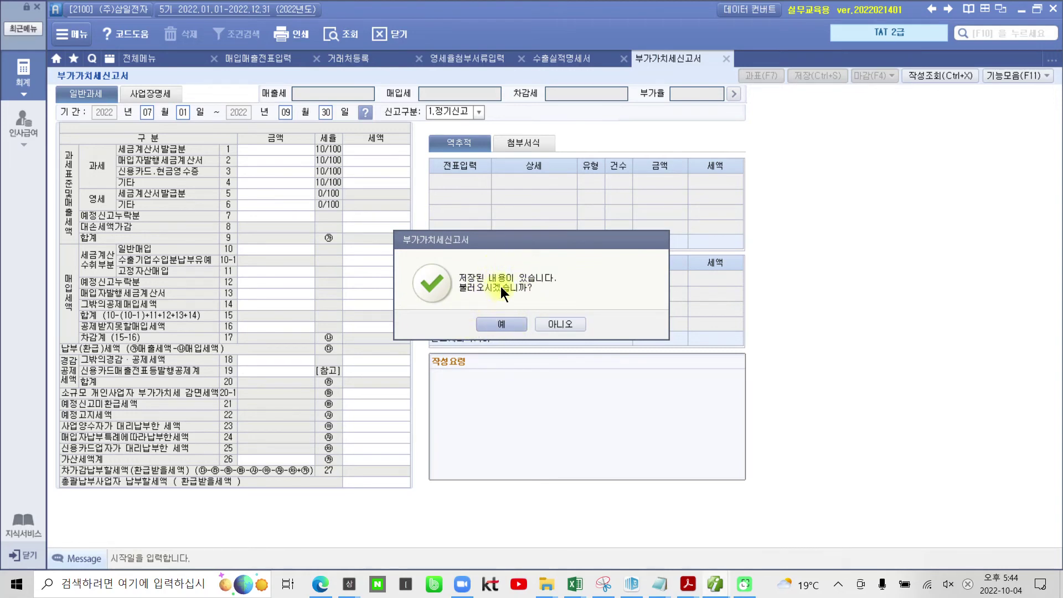
left_click(561, 323)
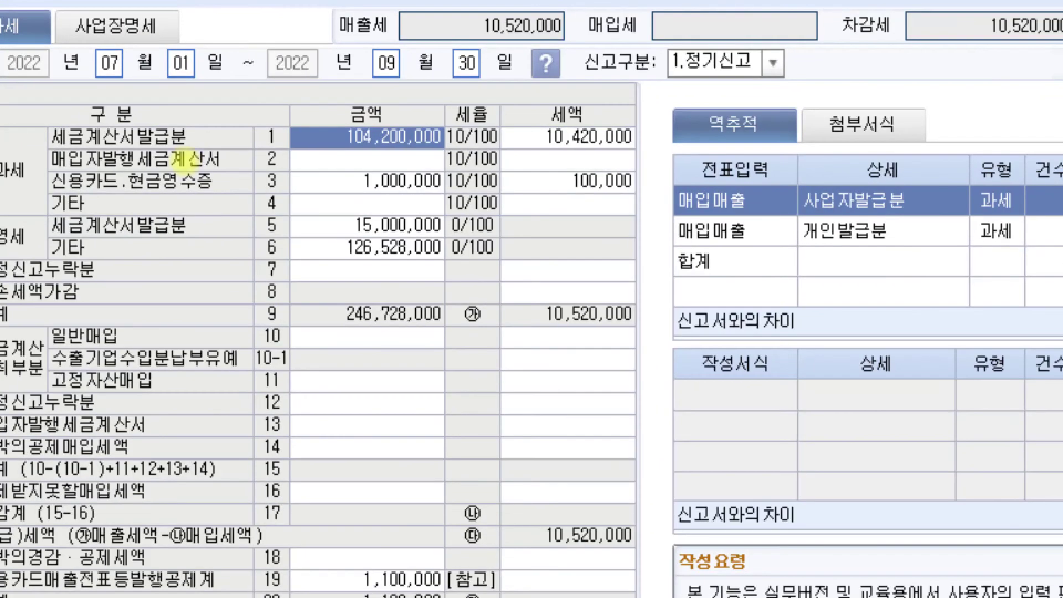
Mark the row 1 number and row 3's number, amount and tax, clear the markings, and show the source entries behind row 3's amount
left_click_drag(253, 148, 321, 147)
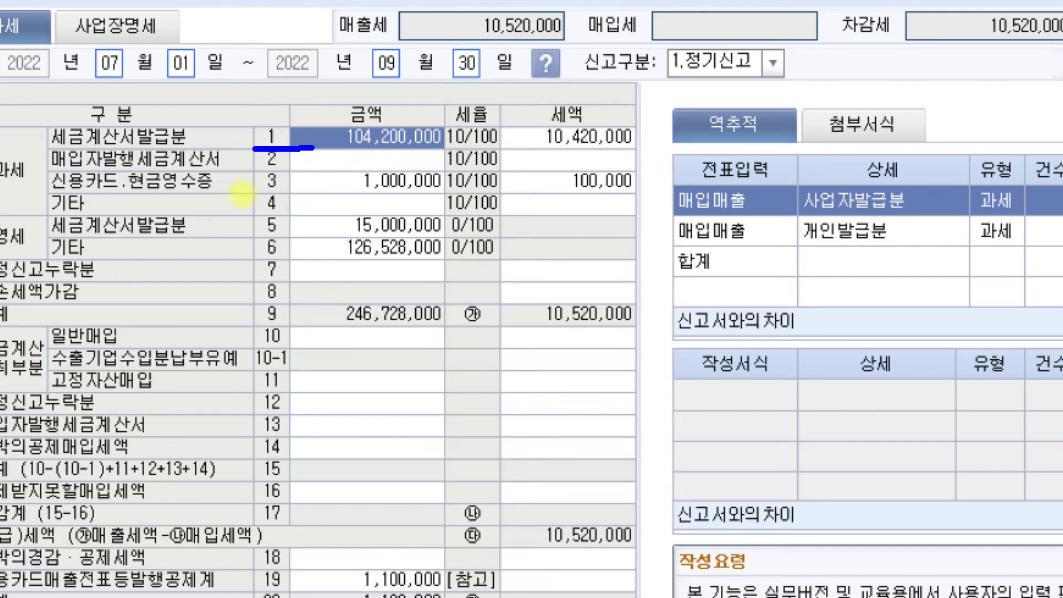
left_click_drag(245, 187, 443, 189)
left_click_drag(548, 188, 639, 189)
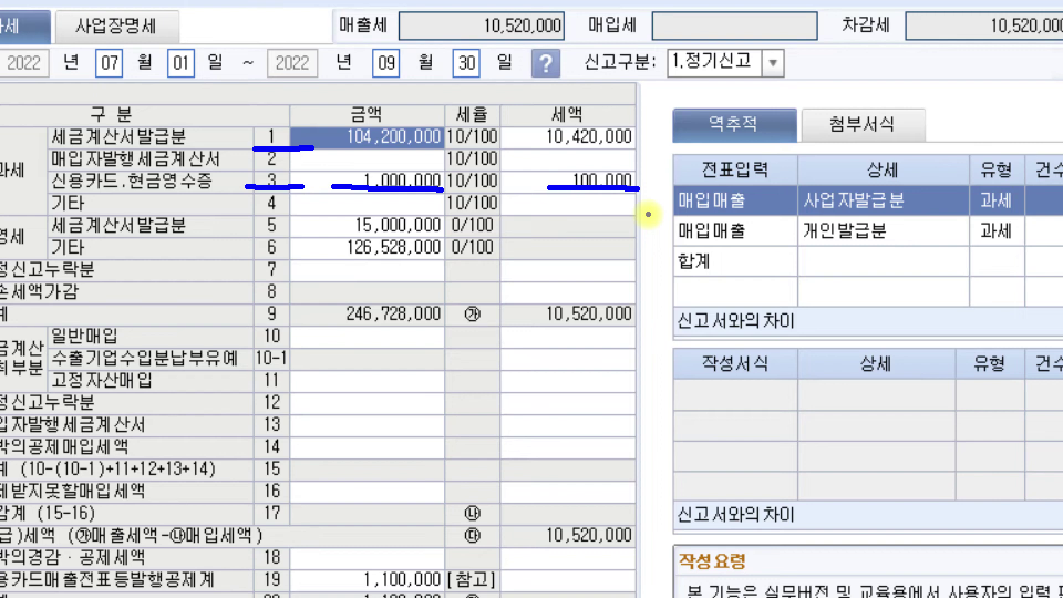
left_click_drag(274, 133, 273, 145)
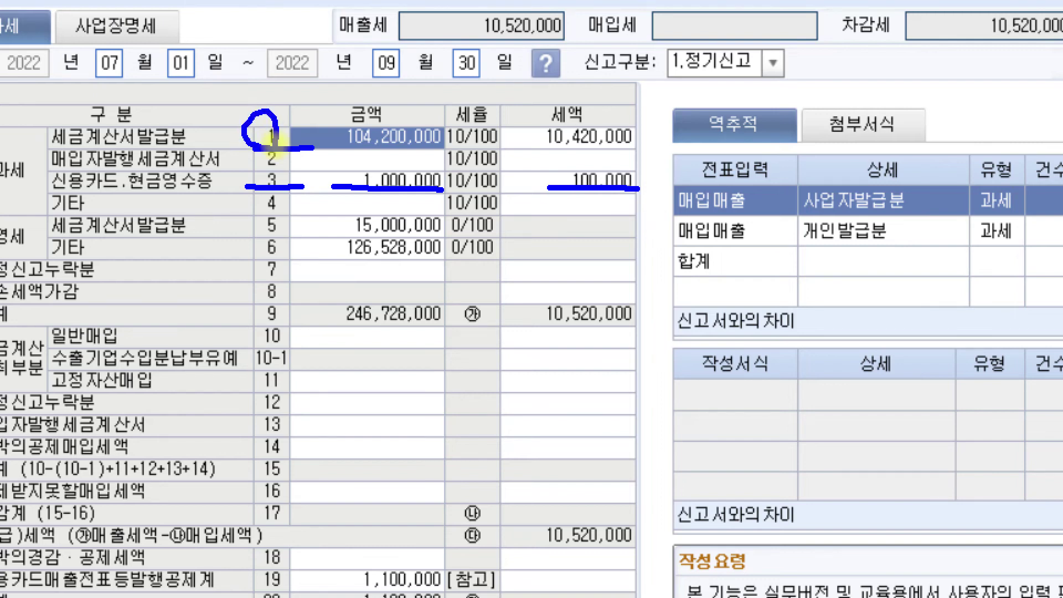
left_click_drag(335, 187, 435, 191)
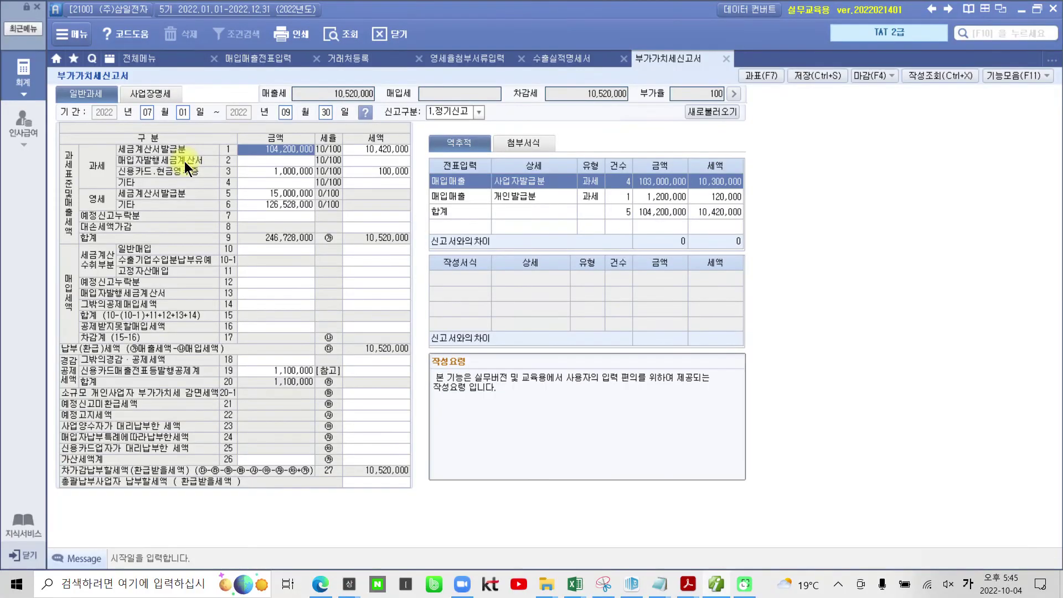
left_click(284, 171)
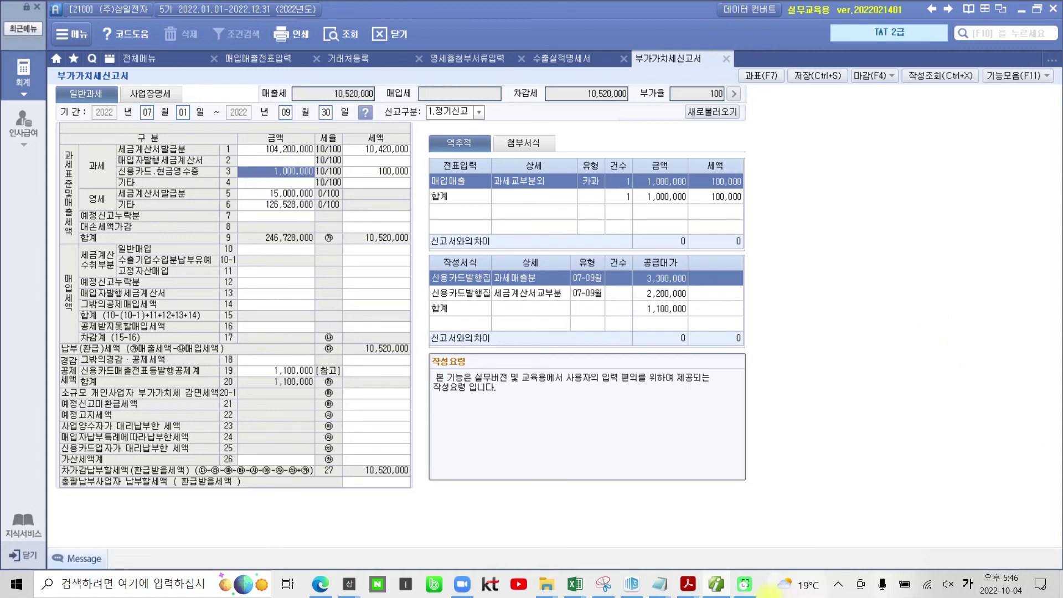
Switch to the textbook PDF in Adobe Acrobat Reader and highlight the section 05 heading 간주공급거래의 부가가치세신고
left_click(725, 584)
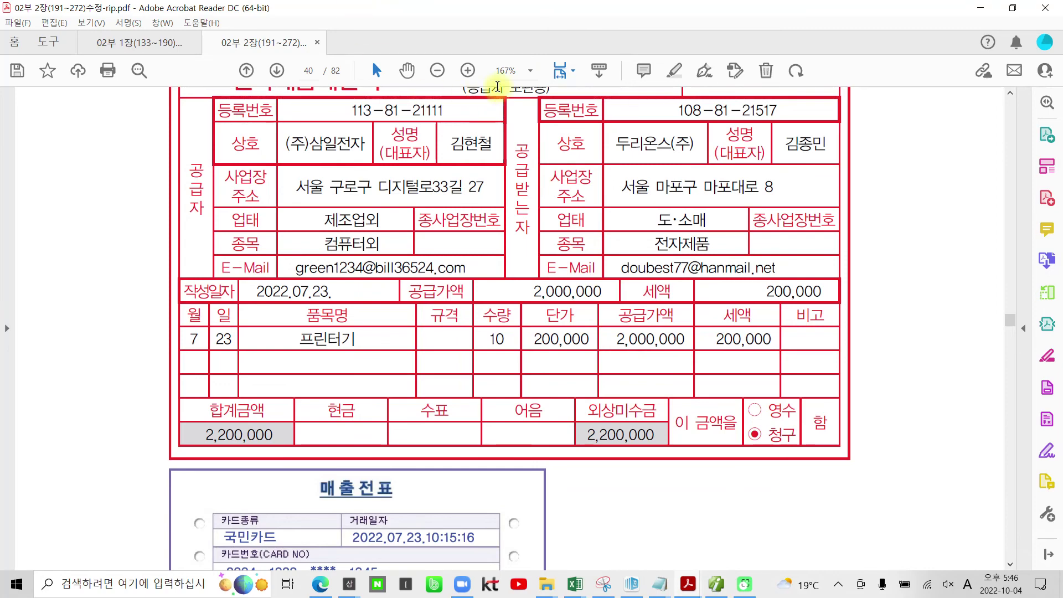
scroll(808, 494, "down", 3)
scroll(808, 494, "down", 20)
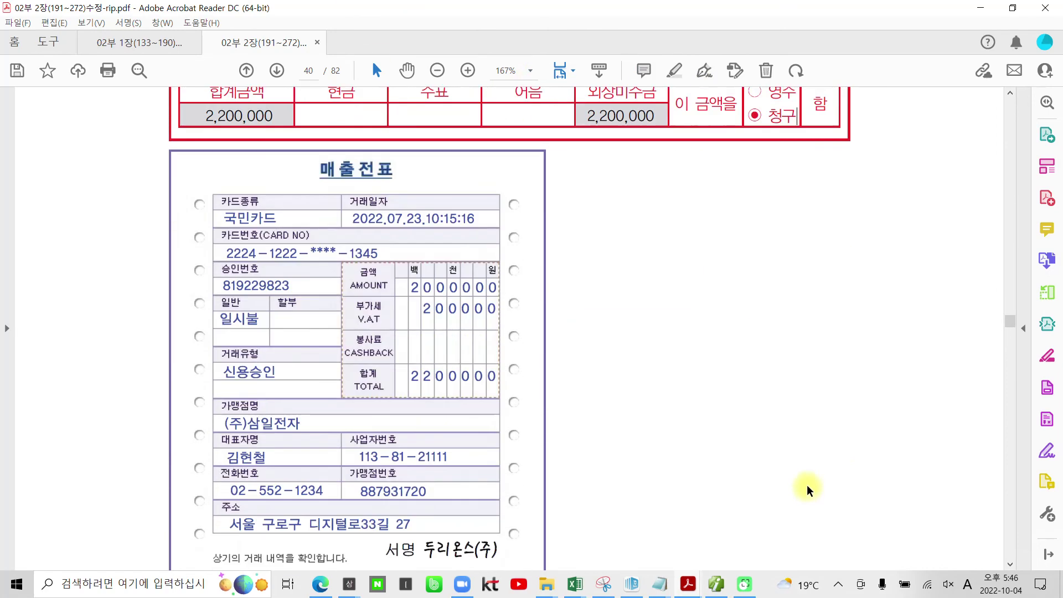
scroll(798, 469, "down", 13)
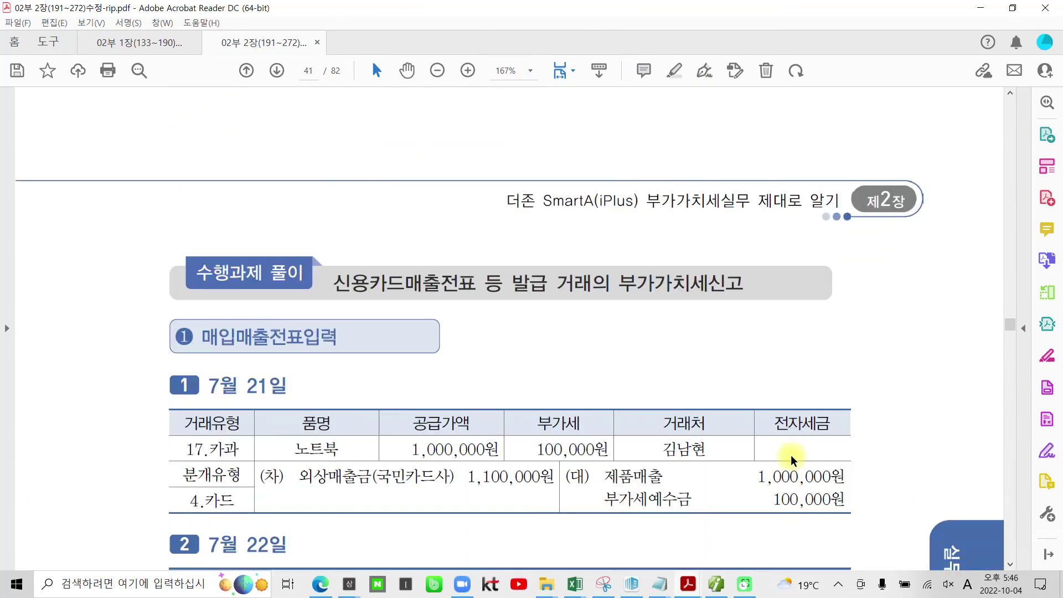
scroll(790, 455, "down", 3)
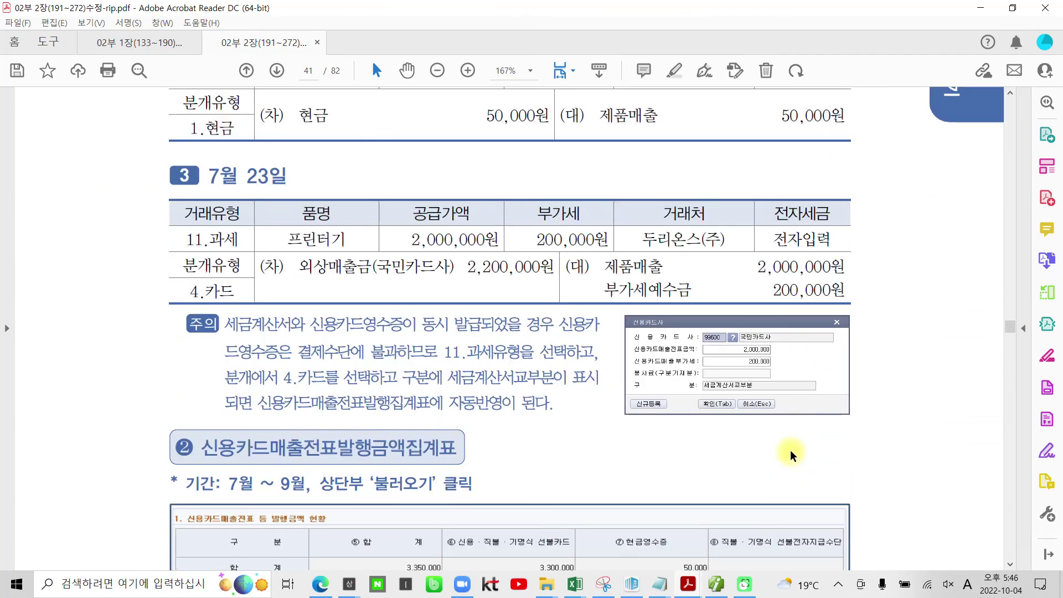
scroll(791, 453, "down", 8)
scroll(790, 455, "down", 20)
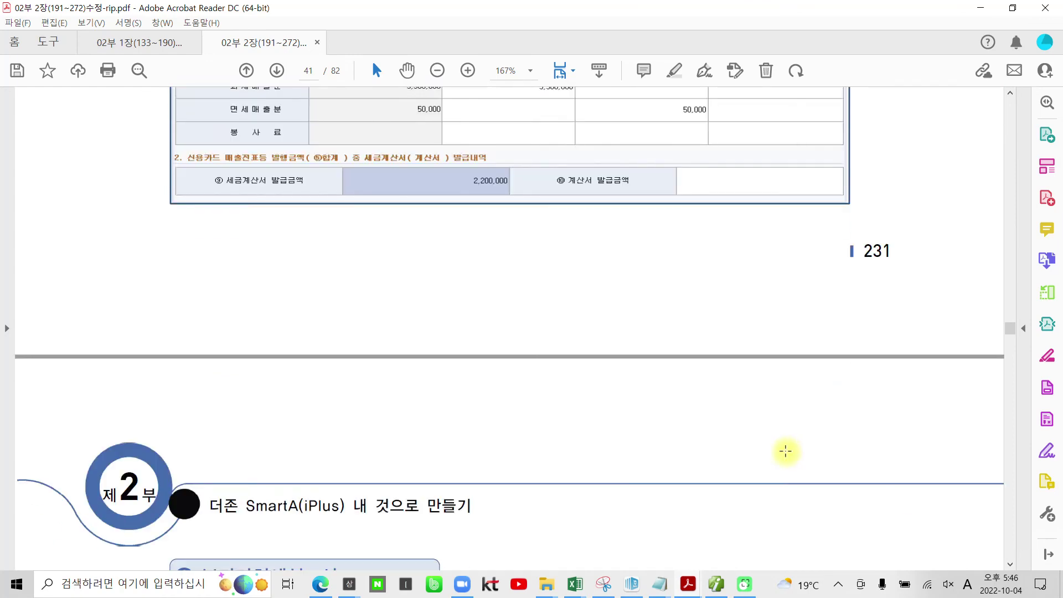
scroll(781, 457, "down", 5)
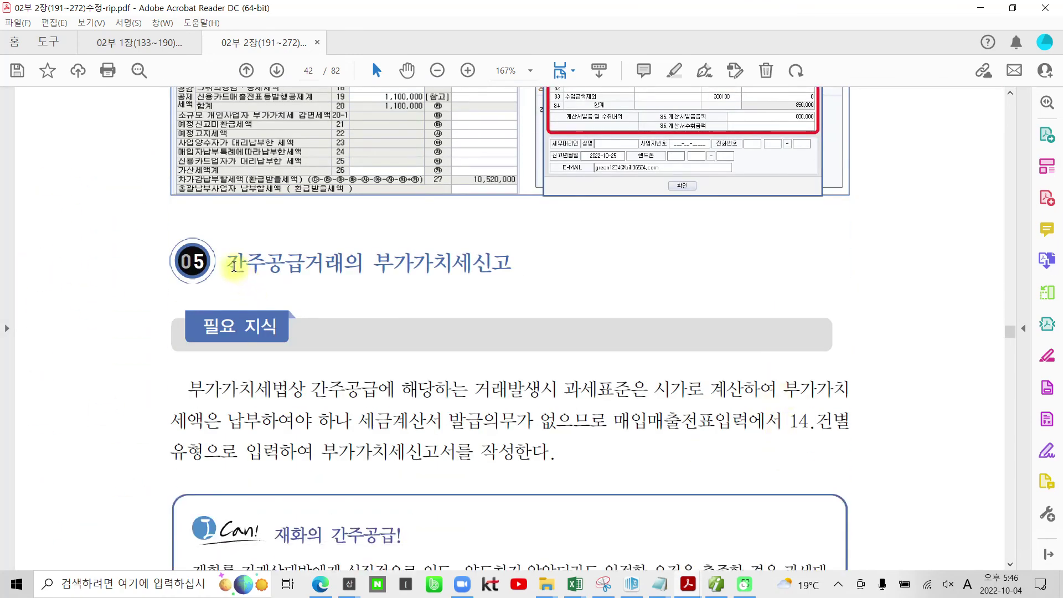
left_click_drag(228, 260, 518, 253)
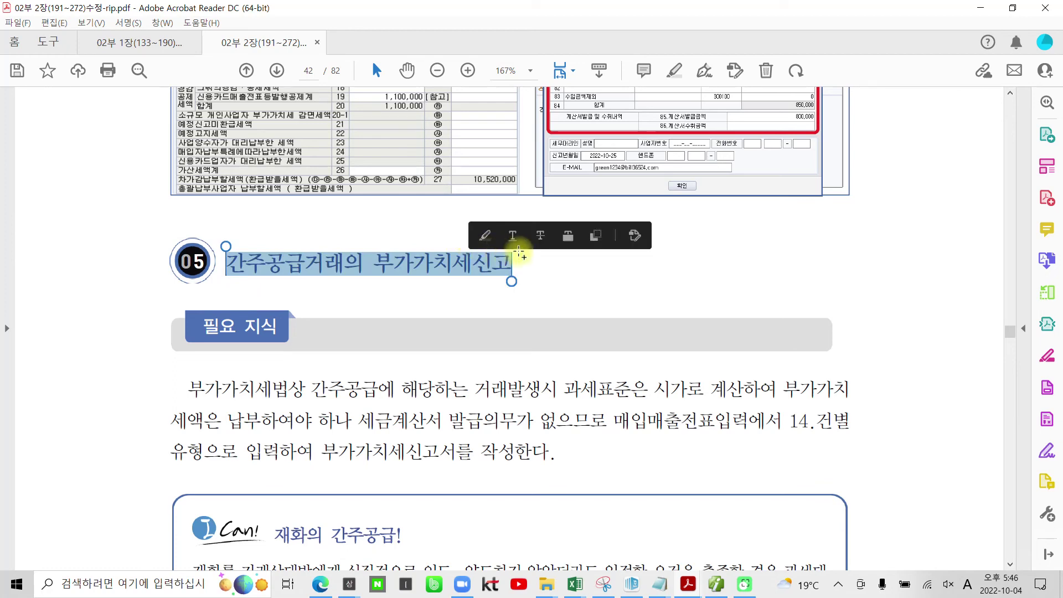
left_click(484, 235)
Look through section 05, from the 필요 지식 explanation and deemed supply types to the 7월 25일 exercise, and return to its start
scroll(373, 352, "down", 2)
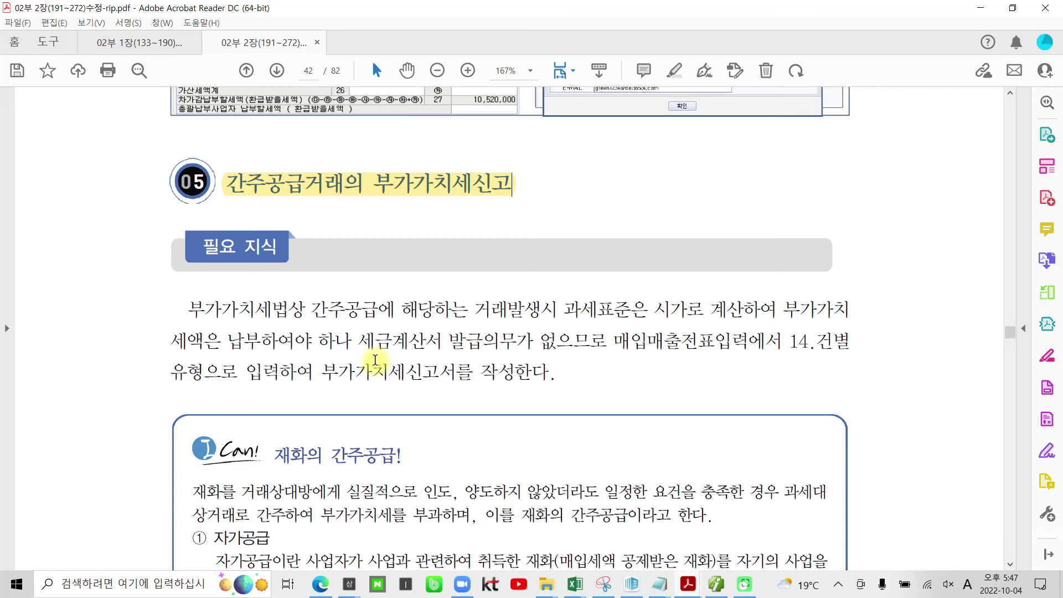
scroll(396, 423, "down", 4)
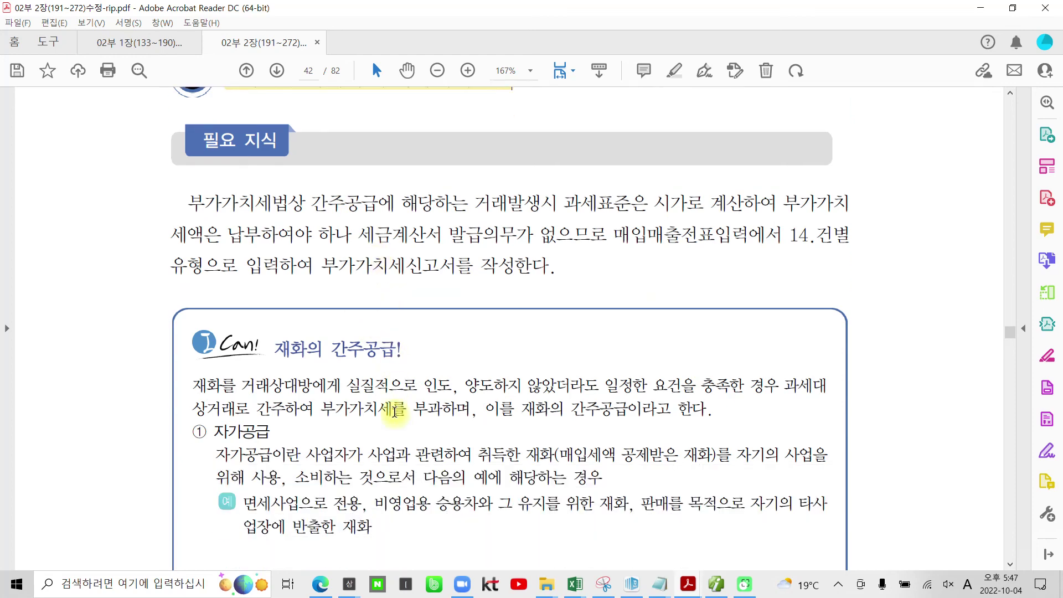
scroll(396, 414, "down", 10)
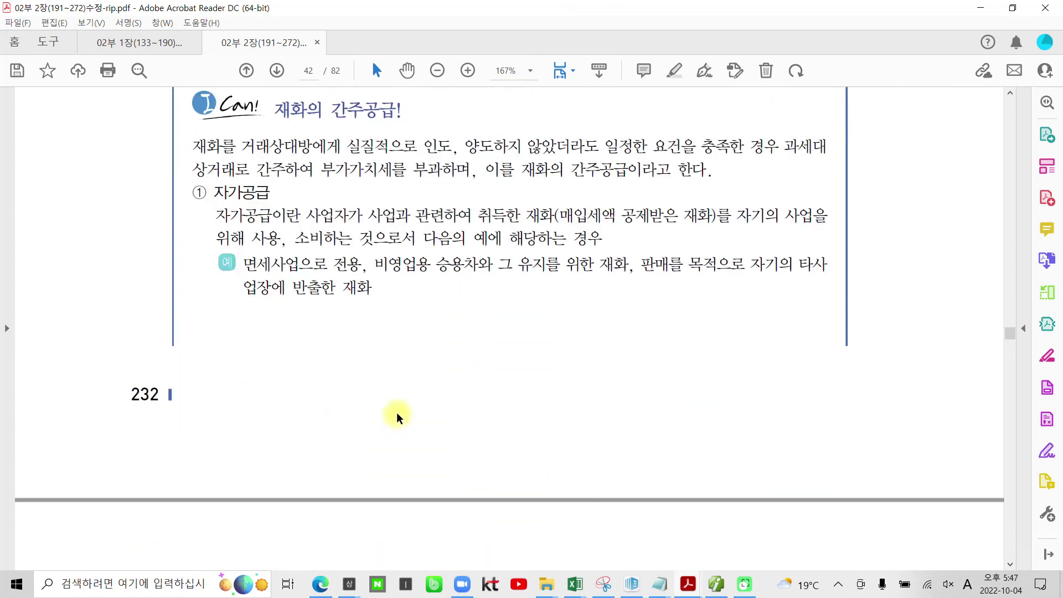
scroll(399, 421, "down", 7)
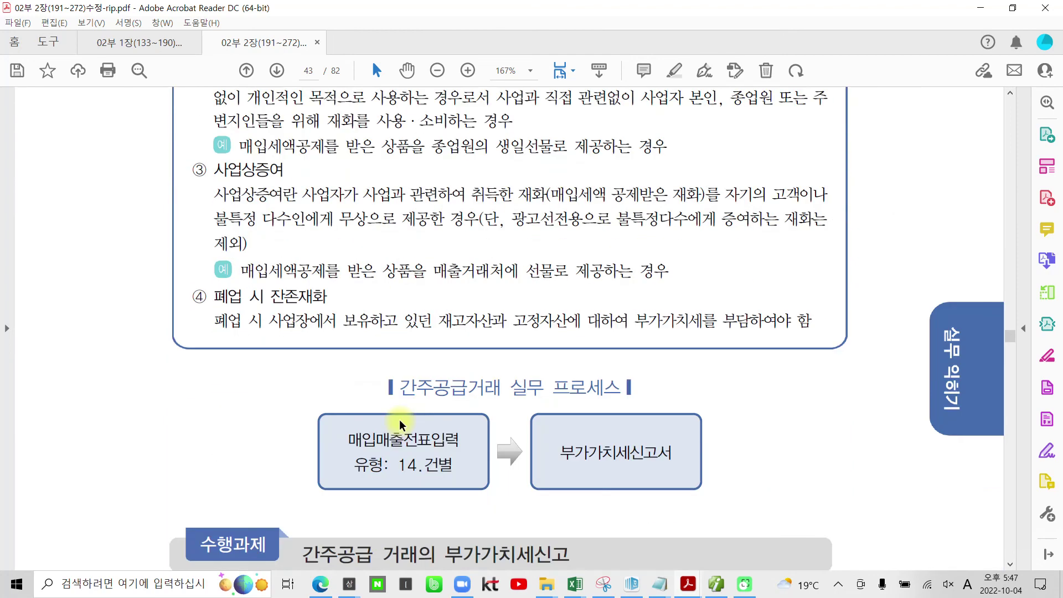
scroll(396, 421, "down", 4)
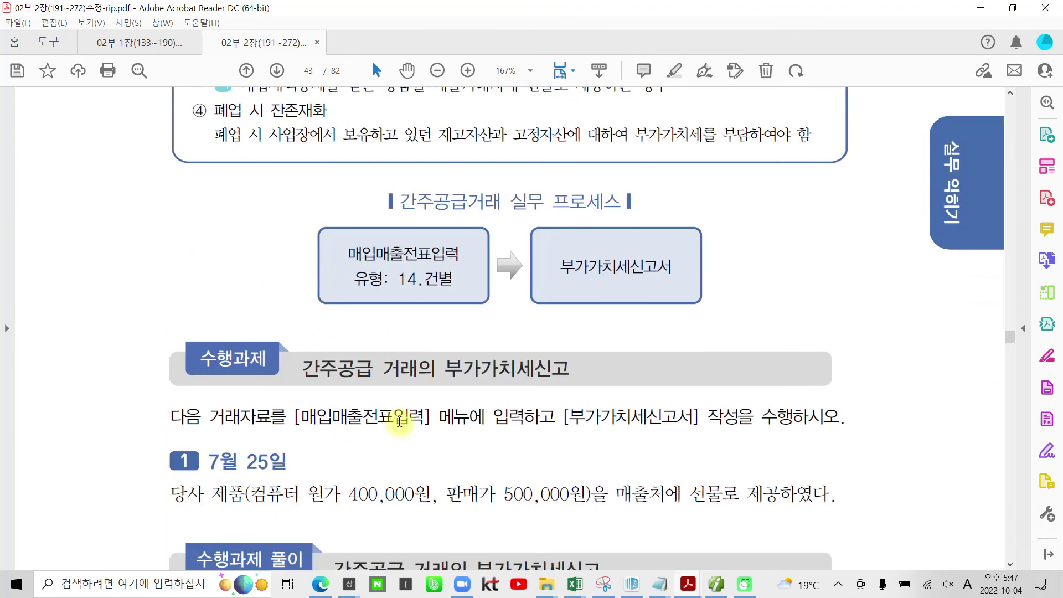
scroll(390, 423, "up", 4)
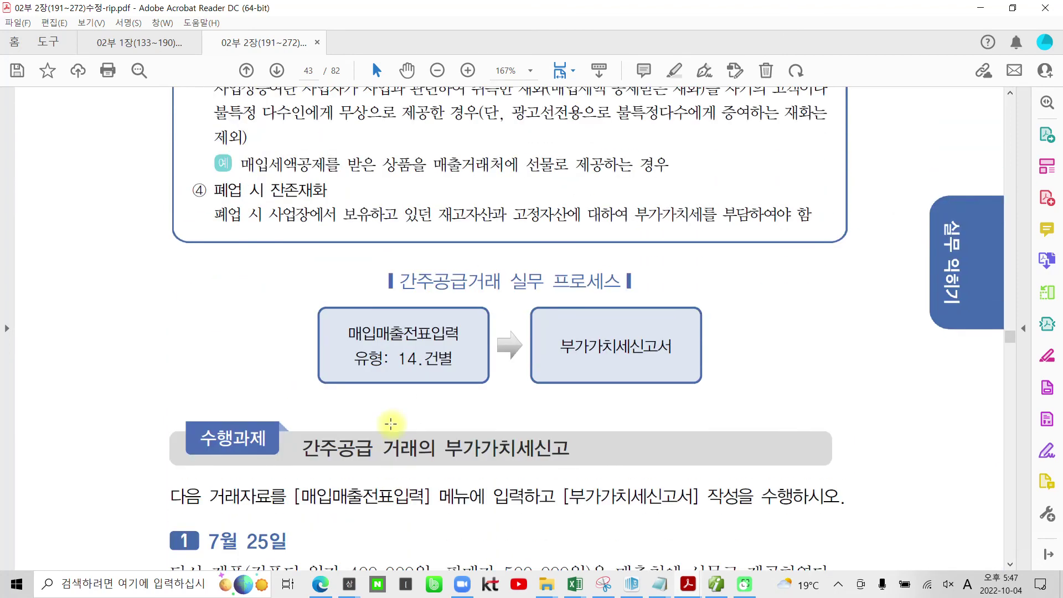
scroll(391, 424, "up", 6)
scroll(390, 424, "up", 12)
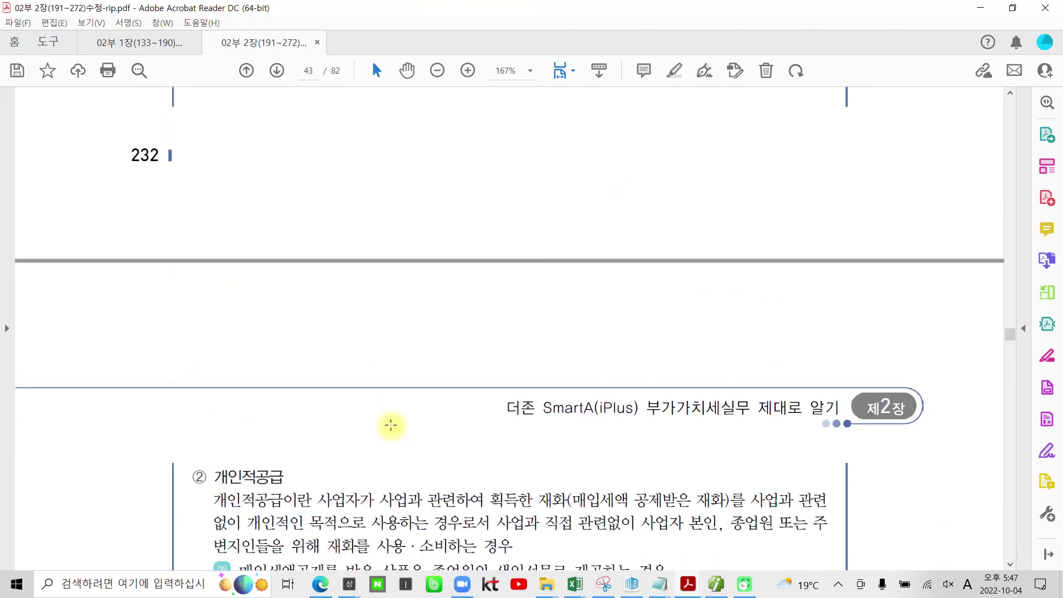
scroll(387, 427, "up", 2)
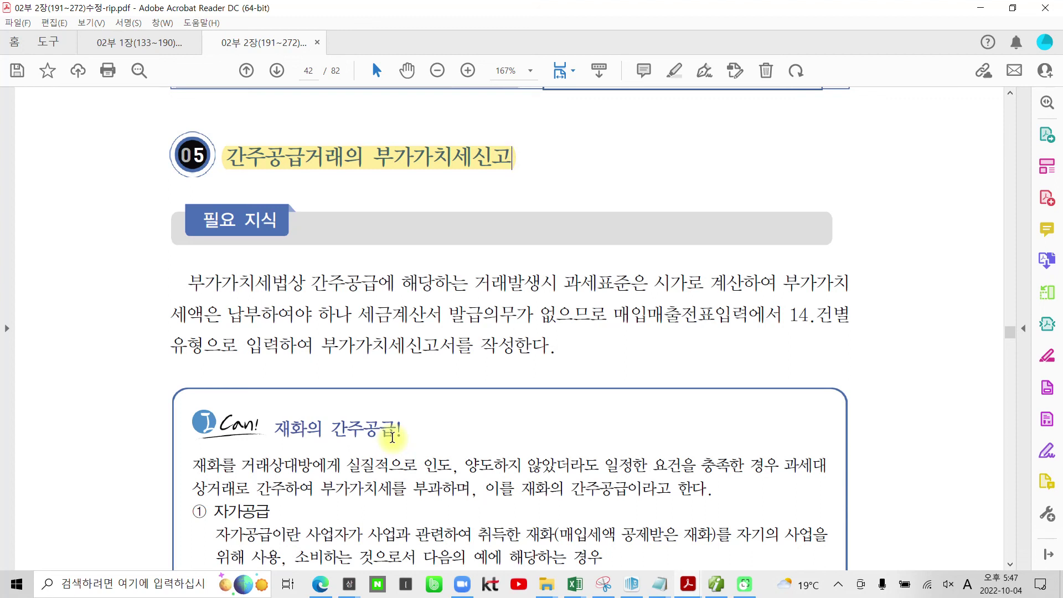
Circle 간주공급 in the section 05 heading, draw a downward arrow beside it, underline the heading, and clear the markings
mouse_move(287, 200)
left_mouse_down()
mouse_move(326, 152)
mouse_move(318, 209)
left_mouse_up()
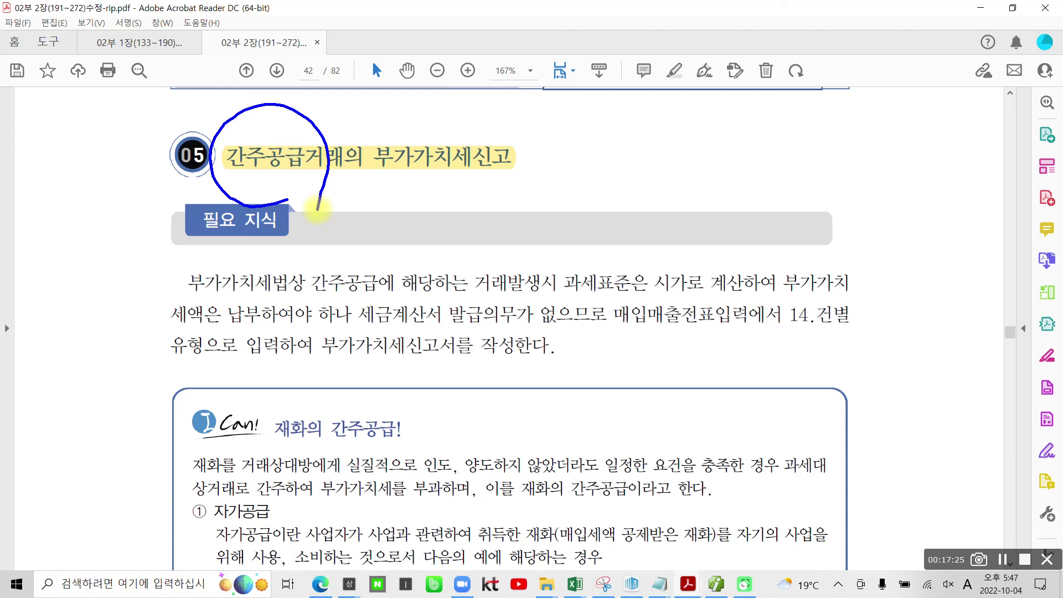
mouse_move(118, 129)
left_mouse_down()
mouse_move(103, 187)
mouse_move(131, 194)
mouse_move(118, 208)
left_mouse_up()
left_click_drag(194, 185, 419, 183)
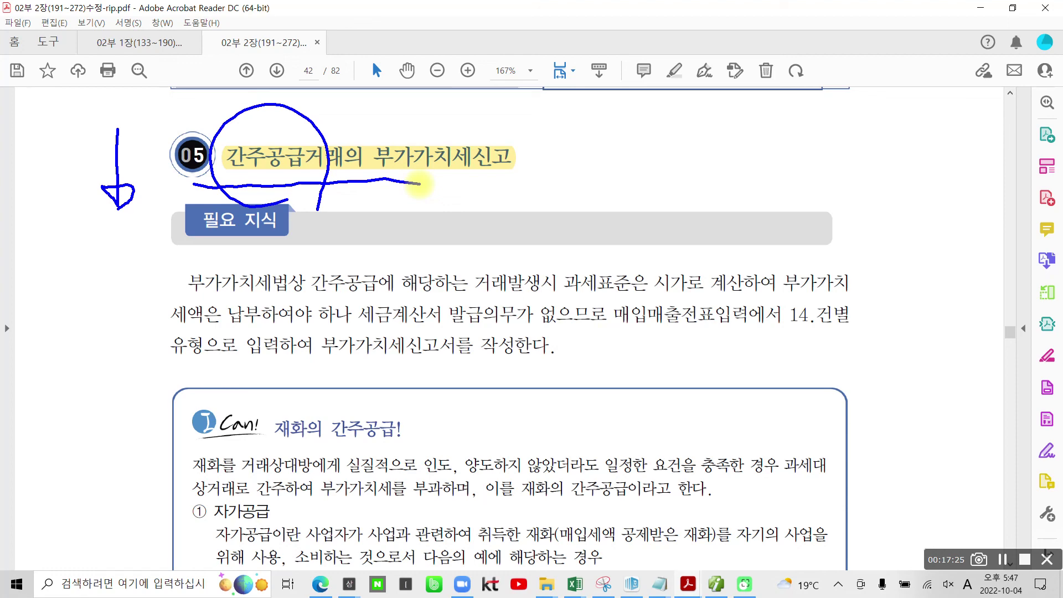
key("Escape")
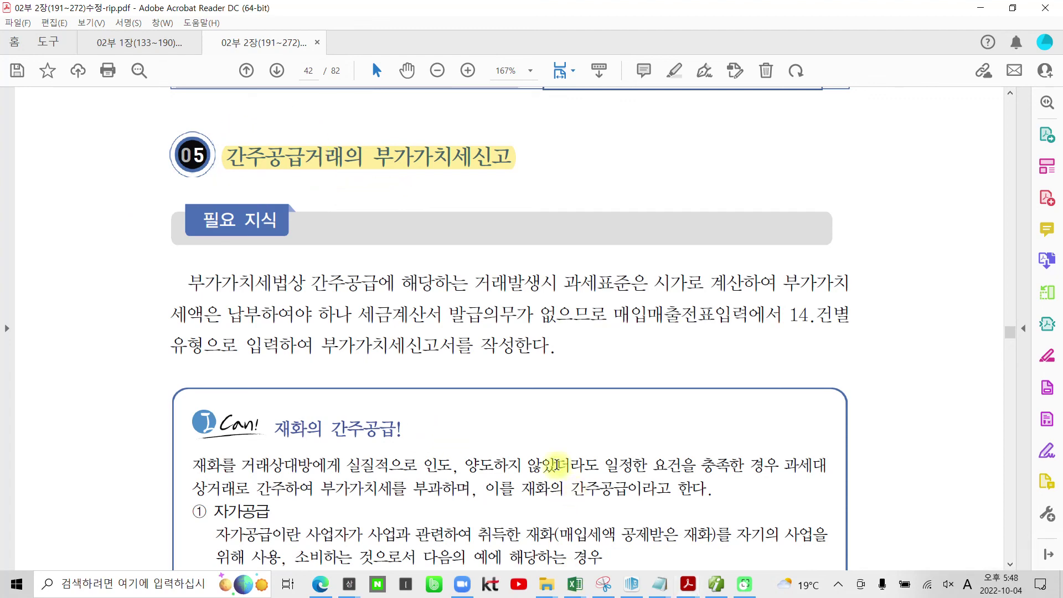